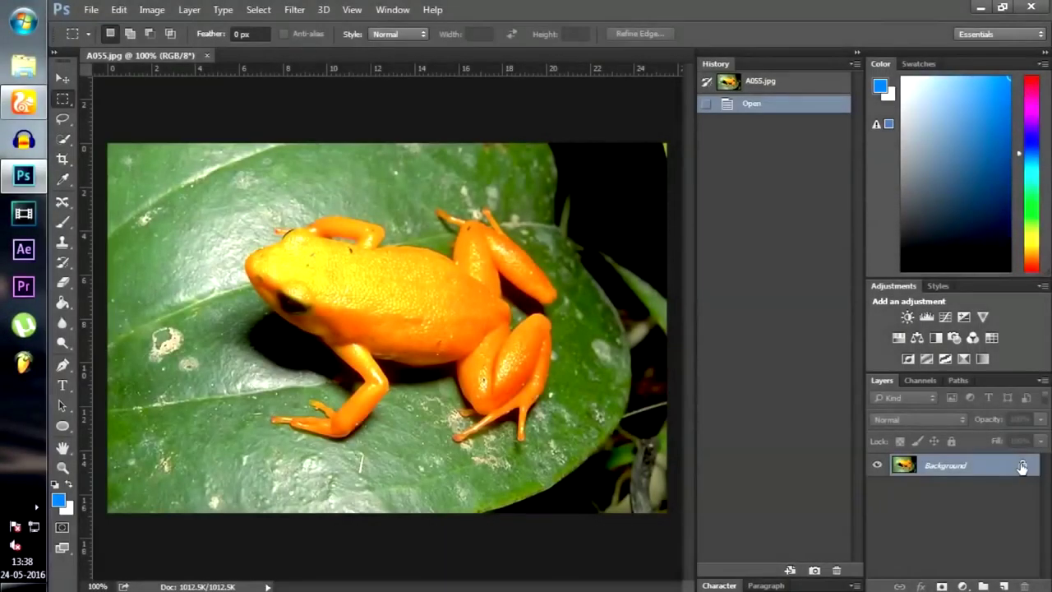
# Convert the Background to an editable layer, then cut the left half of the frog photo onto a new layer
pyautogui.keyDown('alt'); pyautogui.doubleClick(1022, 467); pyautogui.keyUp('alt')
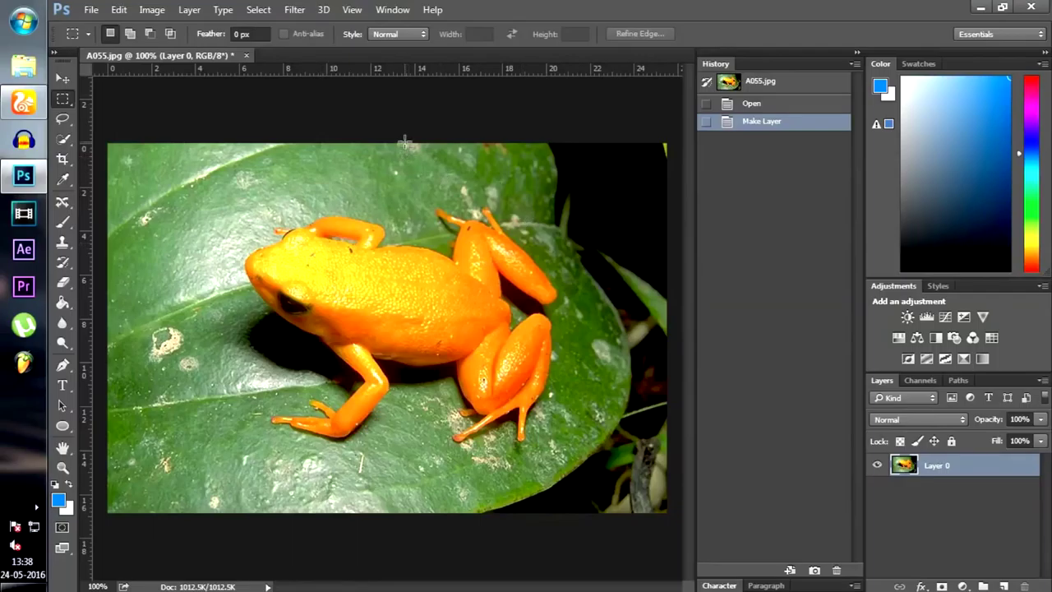
pyautogui.moveTo(108, 511); pyautogui.dragTo(108, 512)
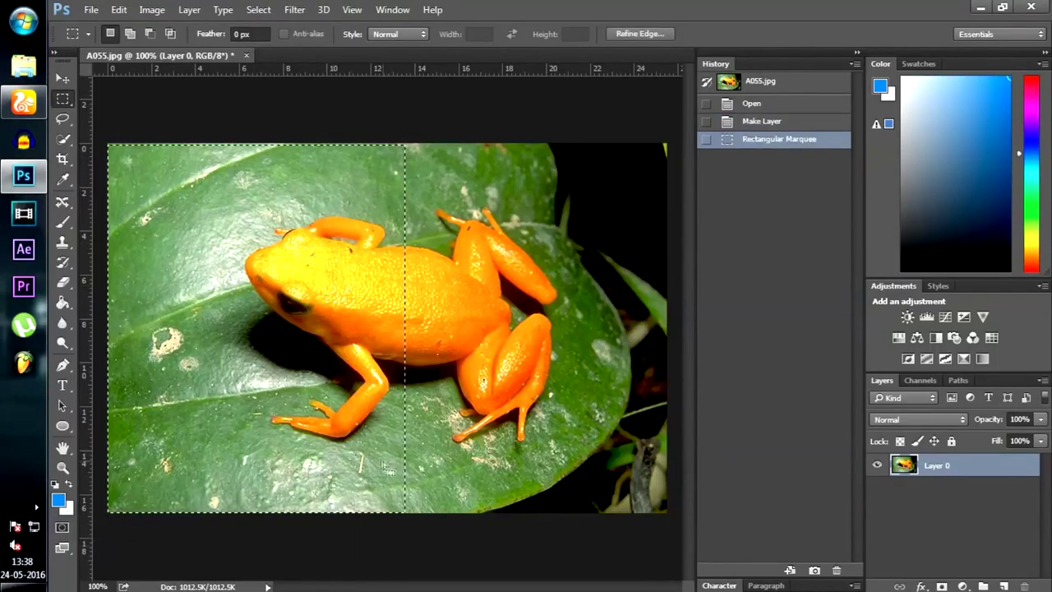
pyautogui.click(400, 137)
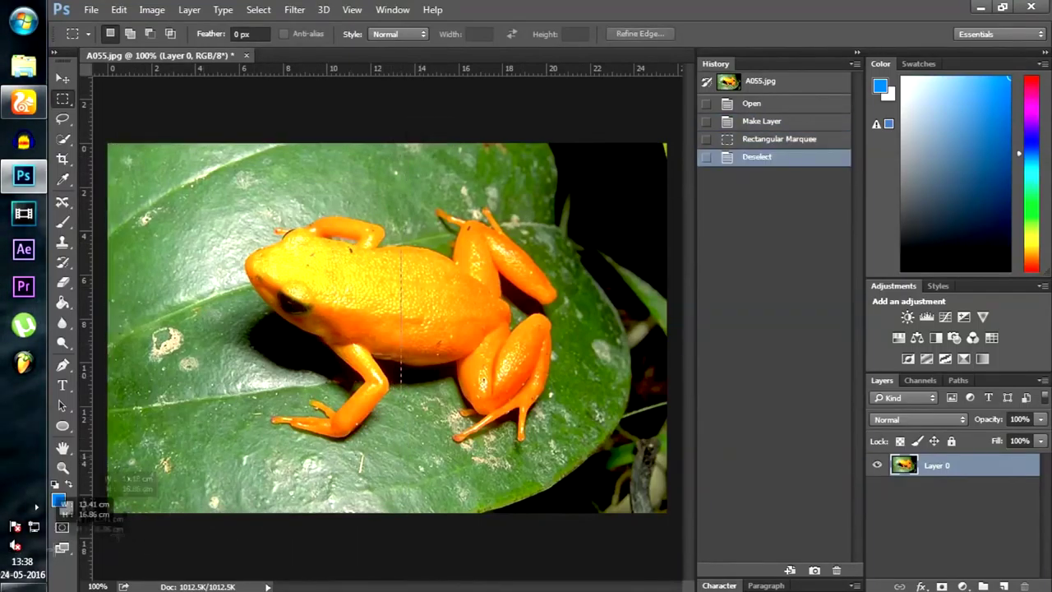
pyautogui.moveTo(108, 511); pyautogui.dragTo(108, 512)
pyautogui.hotkey('ctrl', 'x')
pyautogui.hotkey('ctrl', 'v')
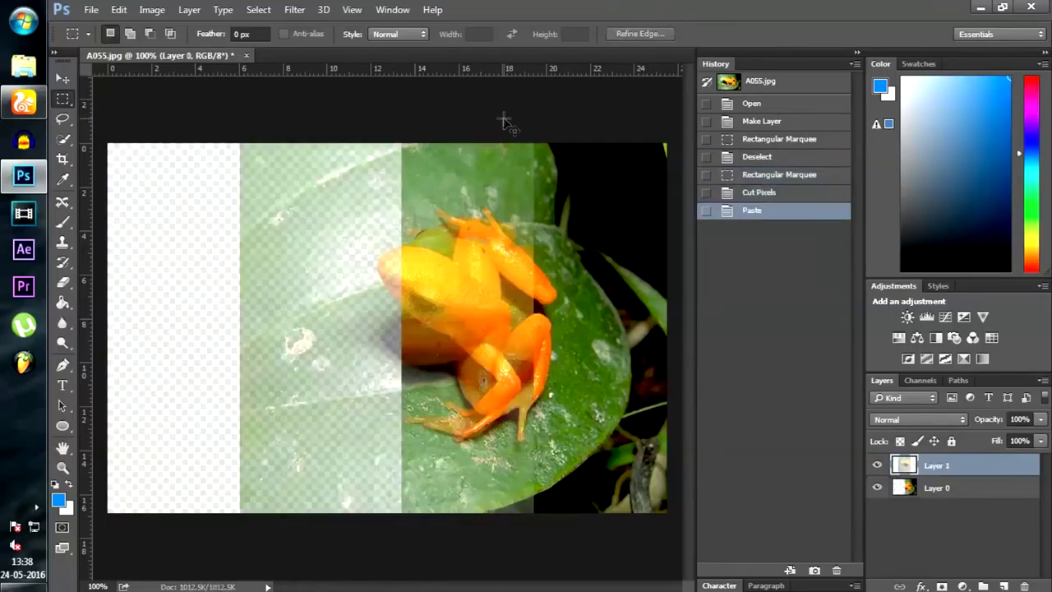
# Move the pasted head half to the canvas's left side, aligned vertically with the photo, leaving a wide gap in the frog's body
pyautogui.press('v')
pyautogui.moveTo(300, 330); pyautogui.dragTo(142, 322)
pyautogui.press('Down')
pyautogui.press('Down')
pyautogui.press('Down')
pyautogui.press('Down')
pyautogui.press('Down')
pyautogui.press('Down')
pyautogui.press('Down')
pyautogui.press('Down')
pyautogui.press('Down')
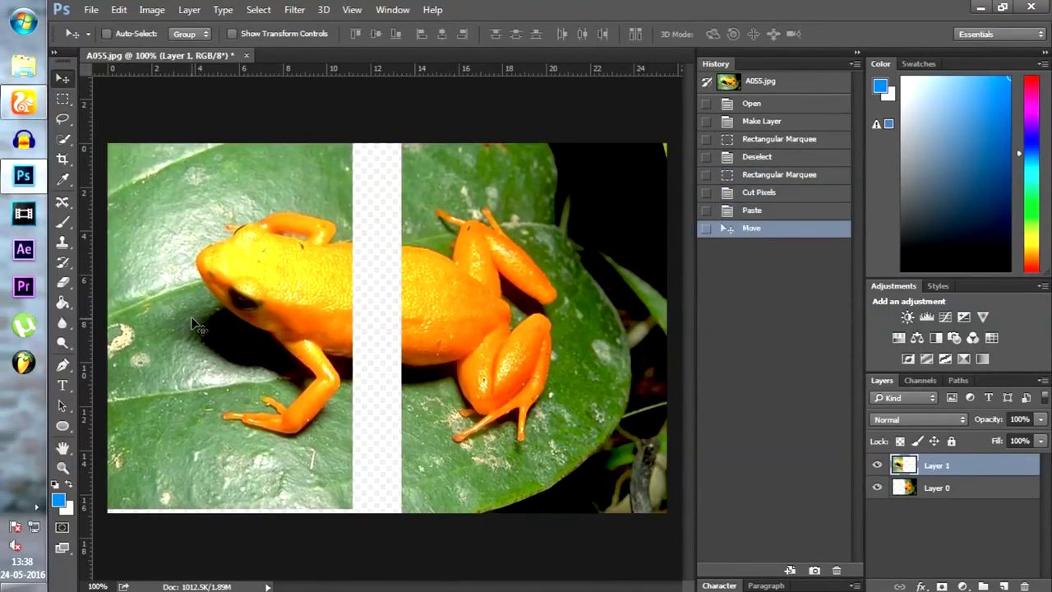
pyautogui.press('Left')
pyautogui.press('Left')
pyautogui.press('Left')
pyautogui.press('Left')
pyautogui.press('Left')
pyautogui.press('Left')
pyautogui.press('Left')
pyautogui.press('Left')
pyautogui.press('Left')
pyautogui.press('Left')
pyautogui.press('Left')
pyautogui.press('Left')
pyautogui.press('Left')
pyautogui.press('Left')
pyautogui.press('Left')
pyautogui.press('Left')
pyautogui.press('Left')
pyautogui.press('Left')
pyautogui.press('Left')
pyautogui.press('Left')
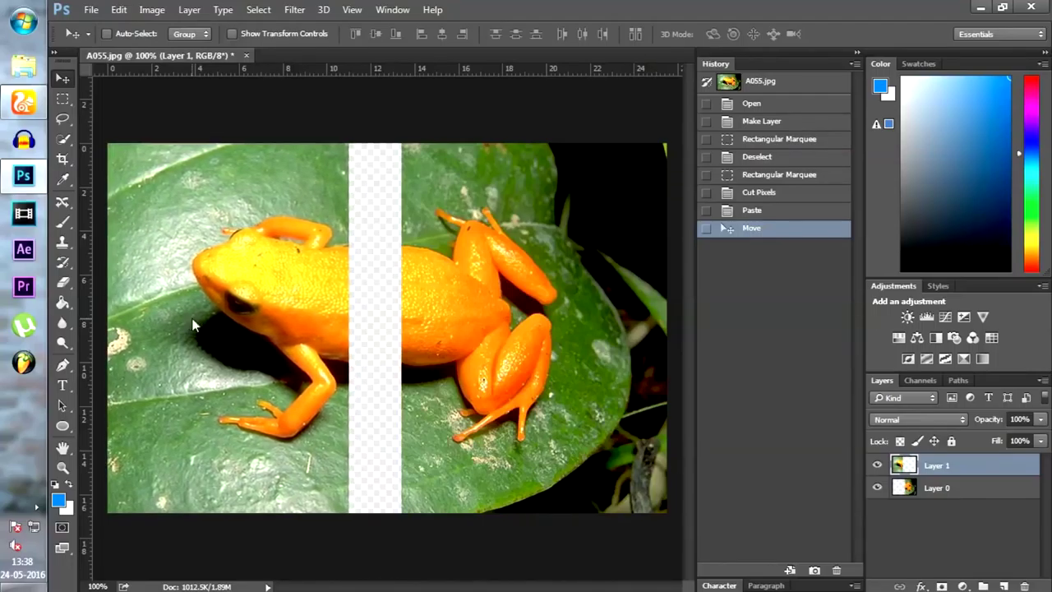
pyautogui.press('Left')
pyautogui.press('Left')
pyautogui.press('Left')
pyautogui.press('Left')
pyautogui.press('Left')
pyautogui.press('Left')
pyautogui.press('Left')
pyautogui.press('Left')
pyautogui.press('Left')
pyautogui.press('Left')
pyautogui.press('Left')
pyautogui.press('Left')
pyautogui.press('Left')
pyautogui.press('Left')
pyautogui.press('Left')
pyautogui.press('Left')
pyautogui.press('Left')
pyautogui.press('Left')
pyautogui.press('Left')
pyautogui.press('Left')
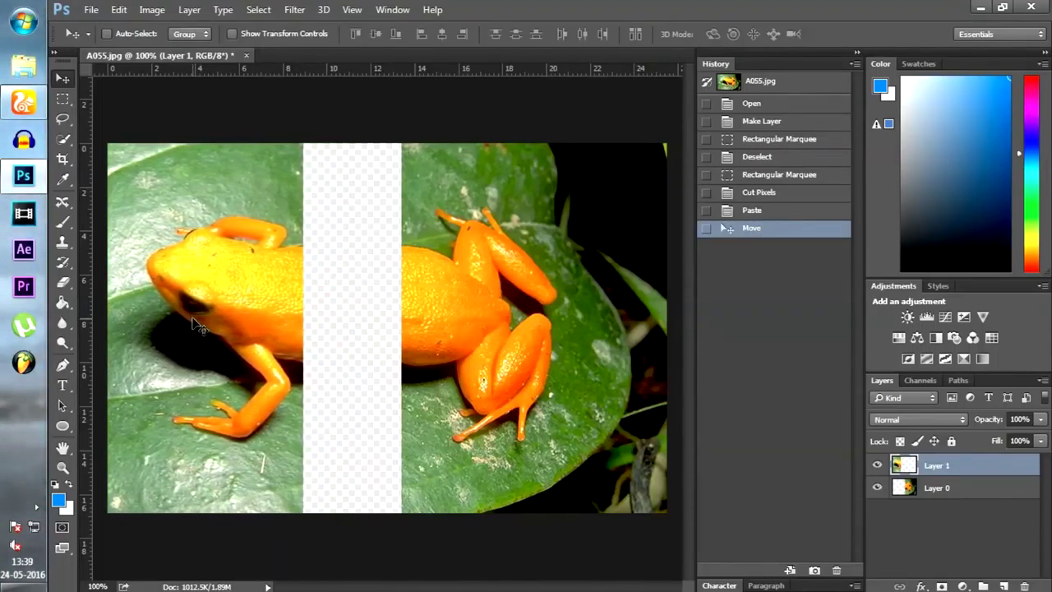
# Nudge the frog's rear half on Layer 0 to the right to widen the gap
pyautogui.click(966, 491)
pyautogui.press('Right')
pyautogui.press('Right')
pyautogui.press('Right')
pyautogui.press('Right')
pyautogui.press('Right')
pyautogui.press('Right')
pyautogui.press('Right')
pyautogui.press('Right')
pyautogui.press('Right')
pyautogui.press('Right')
pyautogui.press('Right')
pyautogui.press('Right')
pyautogui.press('Right')
pyautogui.press('Right')
pyautogui.press('Right')
pyautogui.press('Right')
pyautogui.press('Right')
pyautogui.press('Right')
pyautogui.press('Right')
pyautogui.press('Right')
pyautogui.press('Right')
pyautogui.press('Right')
pyautogui.press('Right')
pyautogui.press('Right')
pyautogui.press('Right')
pyautogui.press('Right')
pyautogui.press('Right')
pyautogui.press('Right')
pyautogui.press('Right')
pyautogui.press('Right')
pyautogui.press('Right')
pyautogui.press('Right')
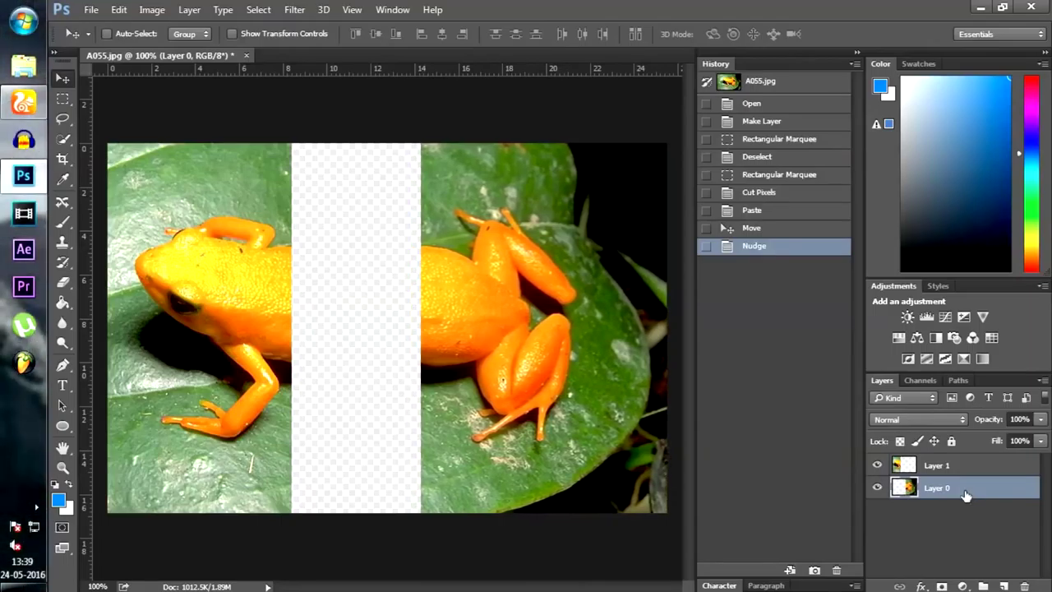
# Nudge the head half on Layer 1 slightly right and merge the two frog layers into one
pyautogui.click(962, 467)
pyautogui.press('Right')
pyautogui.press('Right')
pyautogui.press('Right')
pyautogui.press('Right')
pyautogui.press('Right')
pyautogui.press('Right')
pyautogui.press('Right')
pyautogui.press('Right')
pyautogui.press('Right')
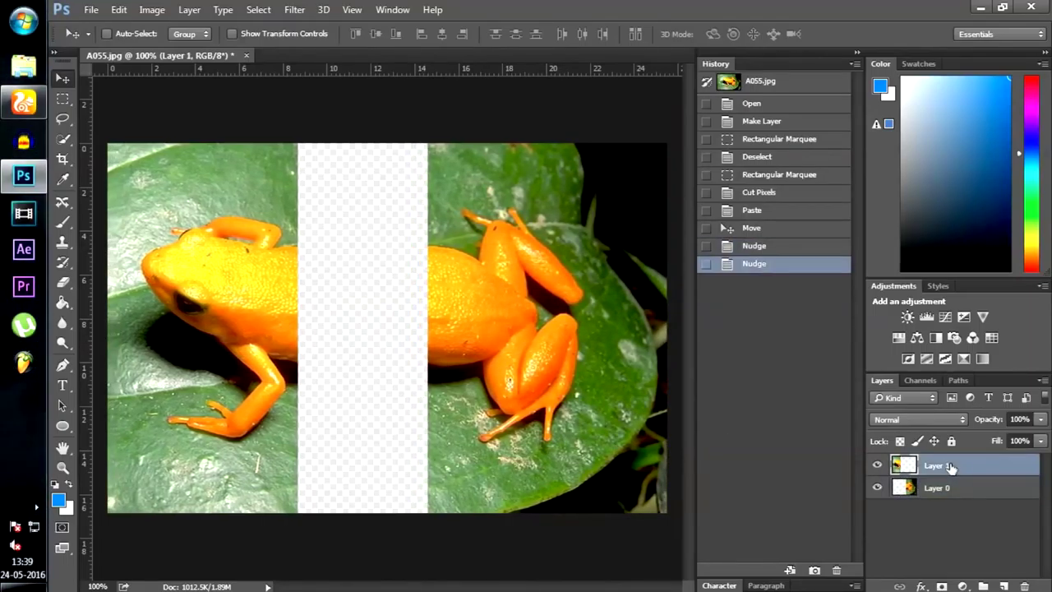
pyautogui.rightClick(950, 470)
pyautogui.click(788, 430)
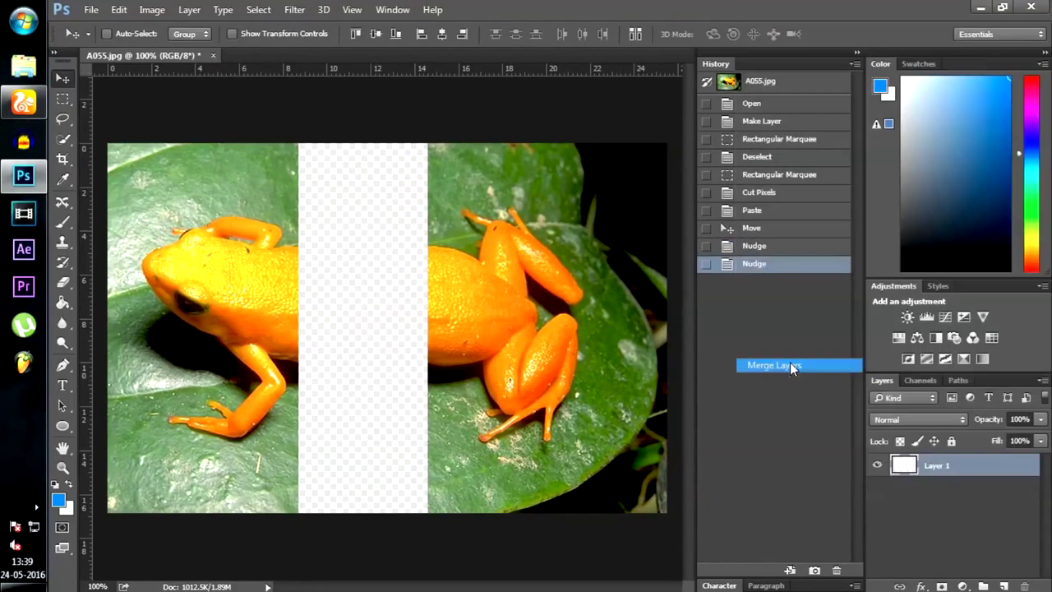
pyautogui.click(91, 9)
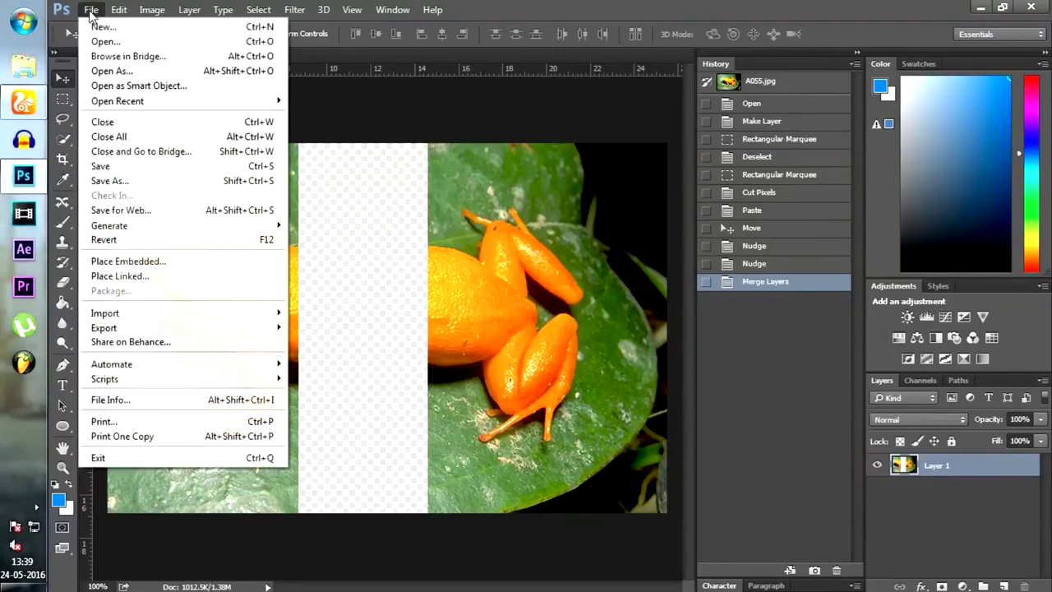
pyautogui.click(100, 38)
pyautogui.click(547, 8)
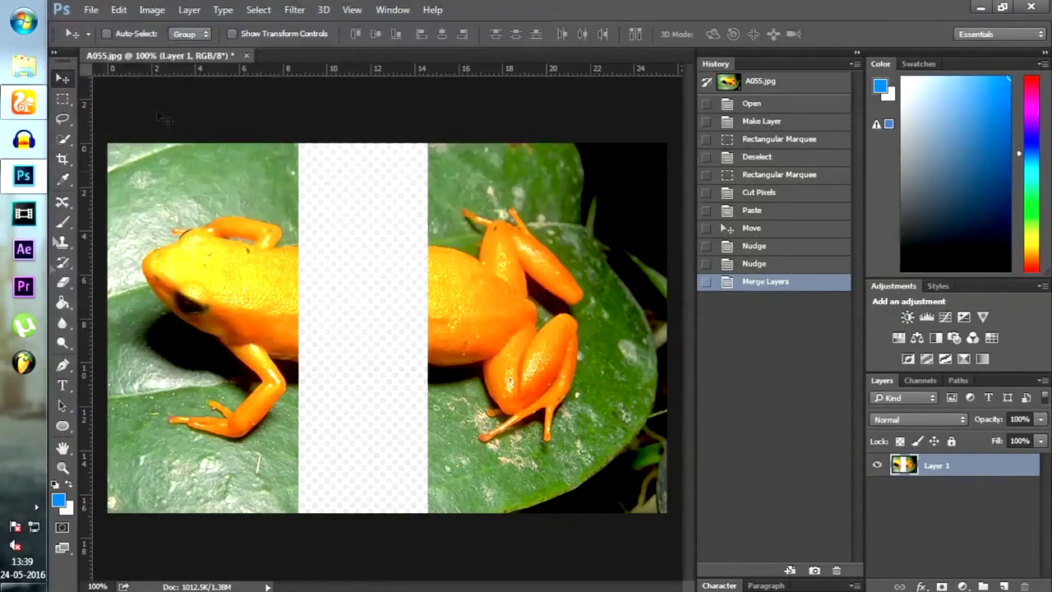
# Add a new layer above the frog and set the Clone Stamp to sample Current & Below
pyautogui.click(66, 247)
pyautogui.click(98, 245)
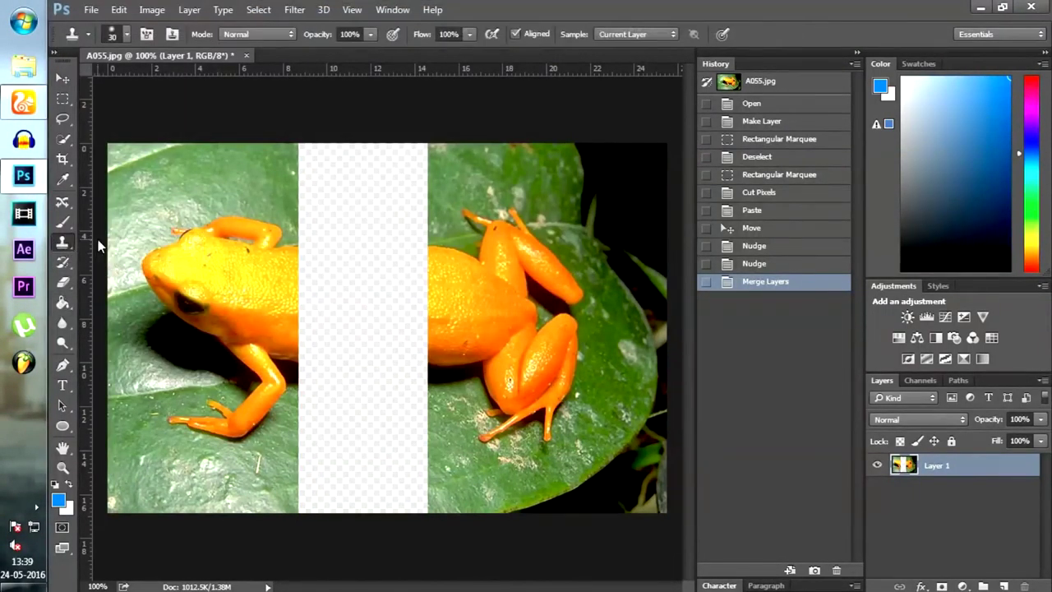
pyautogui.hotkey('ctrl', '+')
pyautogui.scroll(5, 327, 197)
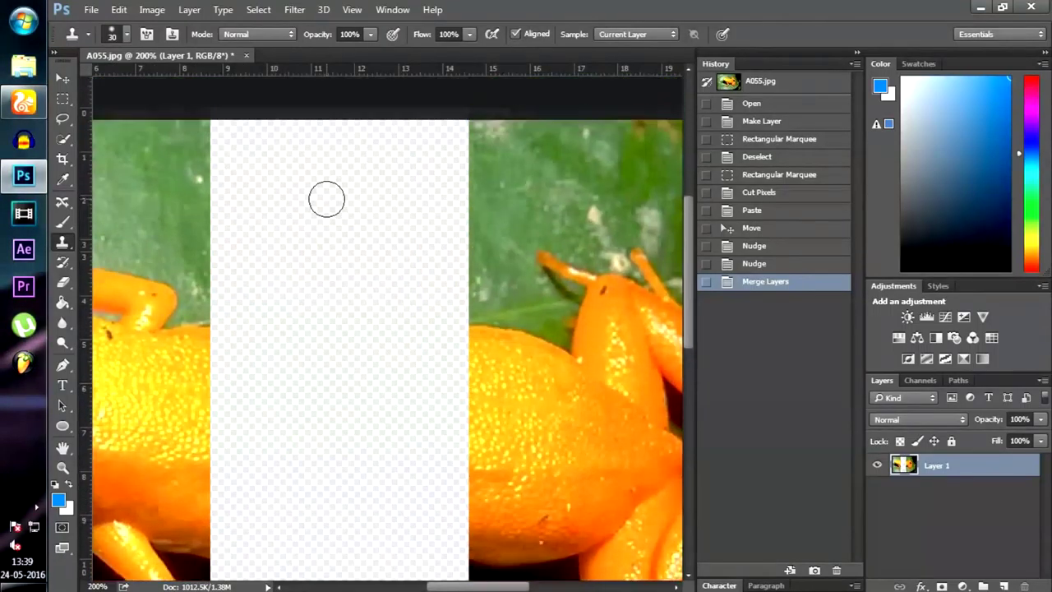
pyautogui.scroll(-1, 258, 218)
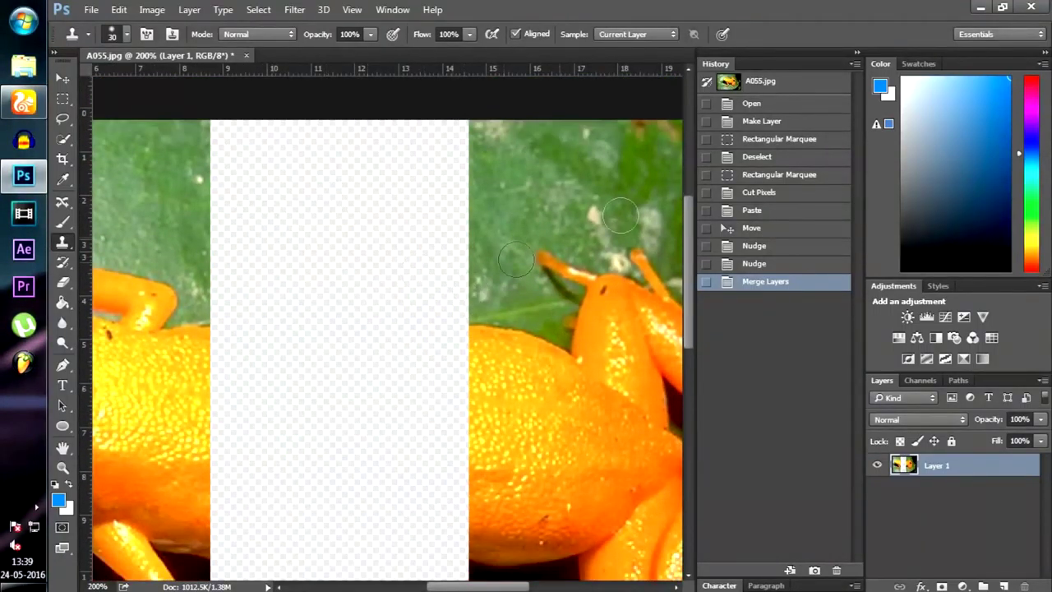
pyautogui.click(1003, 586)
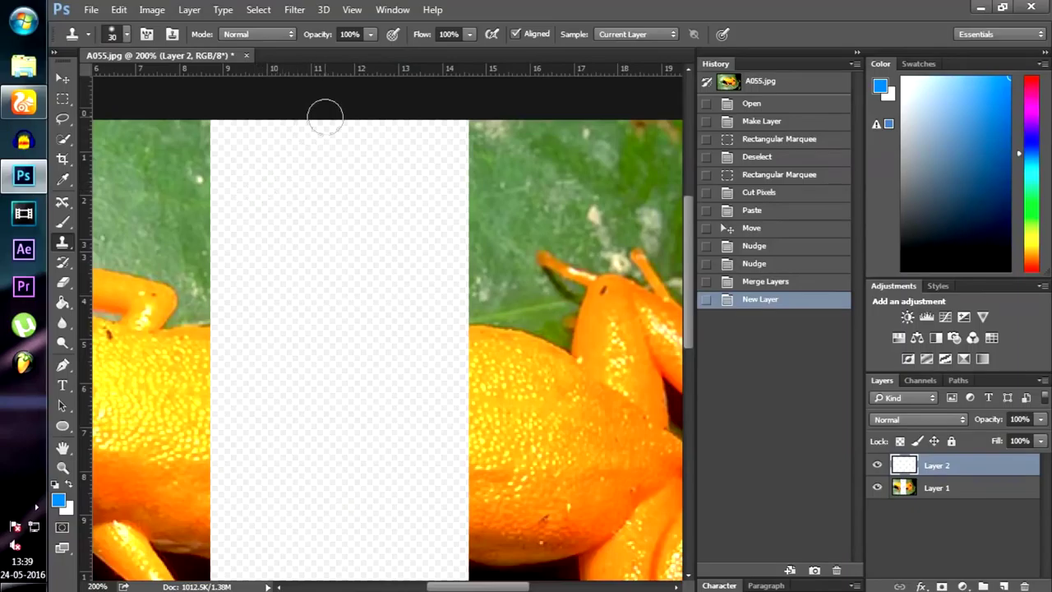
pyautogui.click(660, 34)
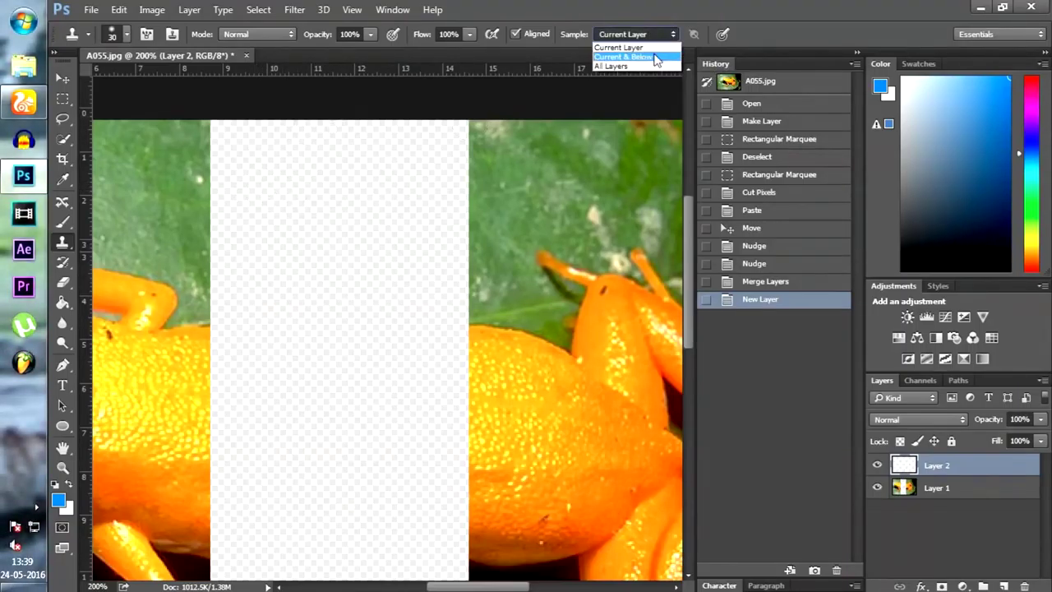
pyautogui.click(655, 58)
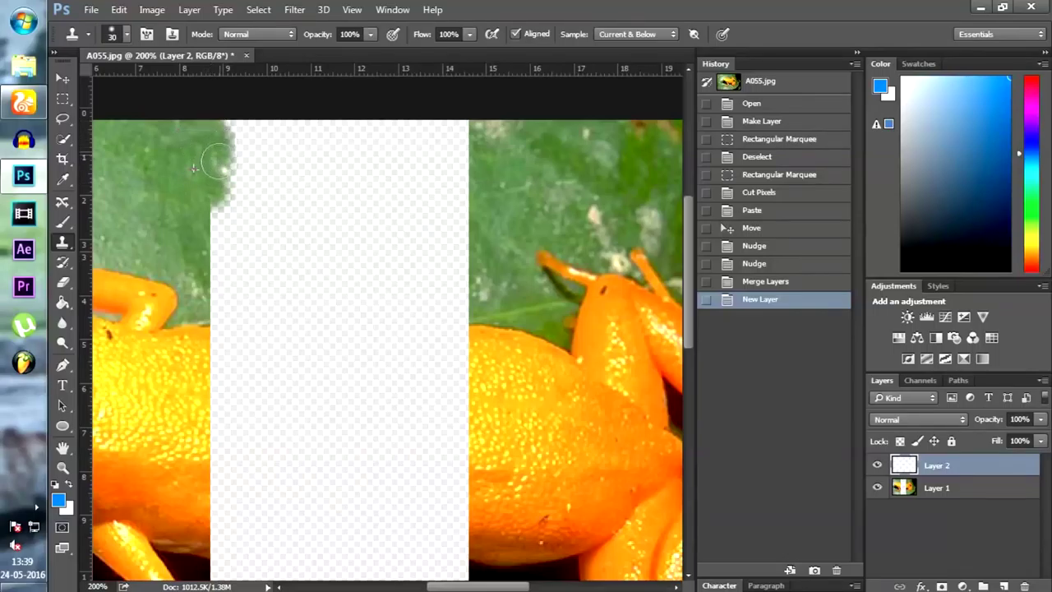
# Clone leaf texture from both sides into the upper edges of the transparent gap
pyautogui.click(217, 162)
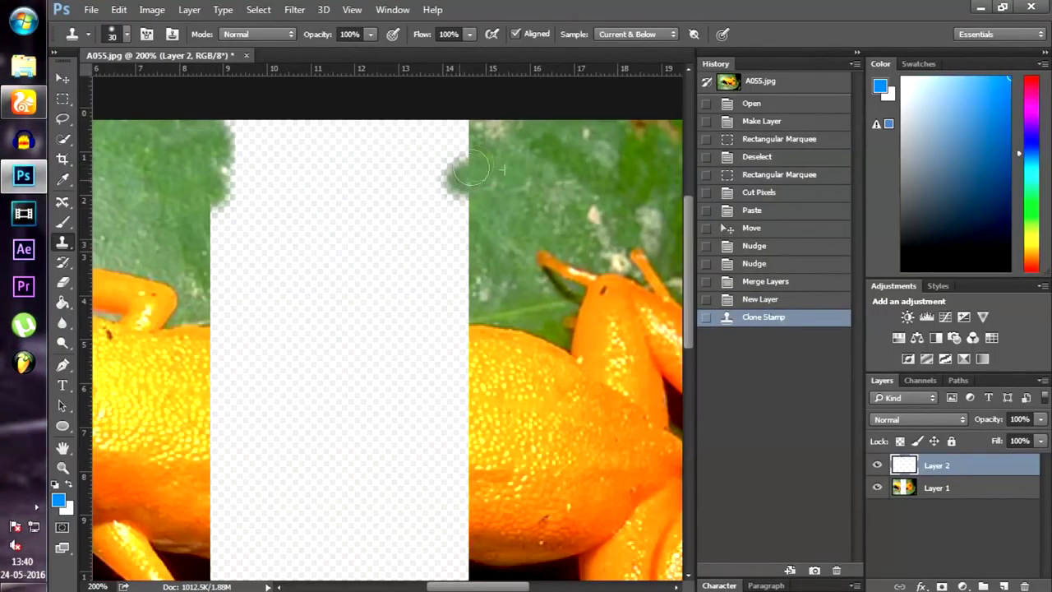
pyautogui.moveTo(497, 129)
pyautogui.mouseDown()
pyautogui.moveTo(462, 144)
pyautogui.moveTo(464, 179)
pyautogui.moveTo(469, 111)
pyautogui.moveTo(449, 146)
pyautogui.mouseUp()
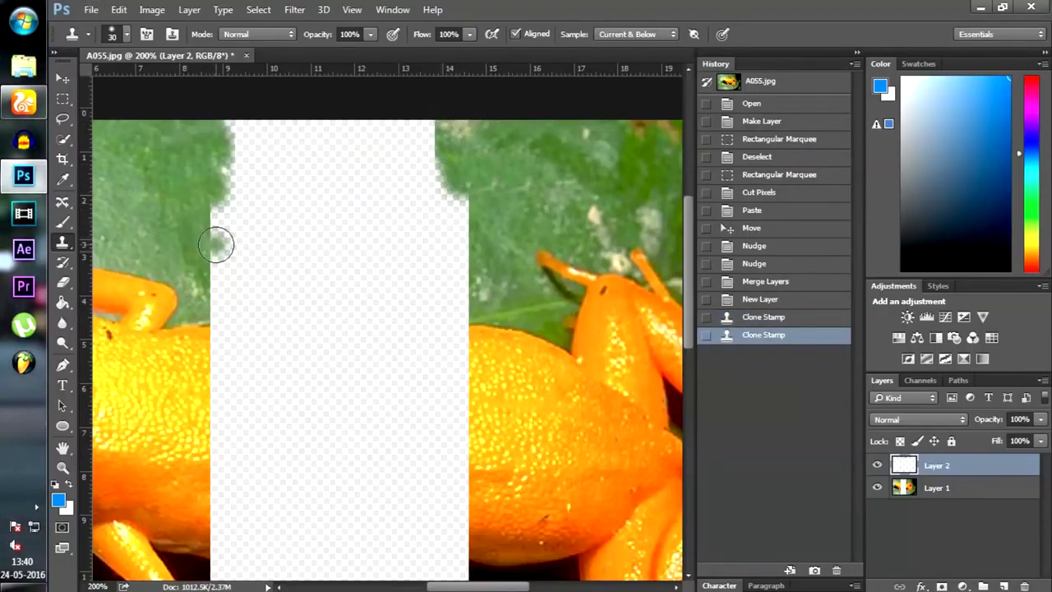
pyautogui.moveTo(231, 166)
pyautogui.mouseDown()
pyautogui.moveTo(205, 239)
pyautogui.moveTo(252, 247)
pyautogui.moveTo(267, 220)
pyautogui.moveTo(238, 124)
pyautogui.mouseUp()
pyautogui.hotkey('ctrl', '-')
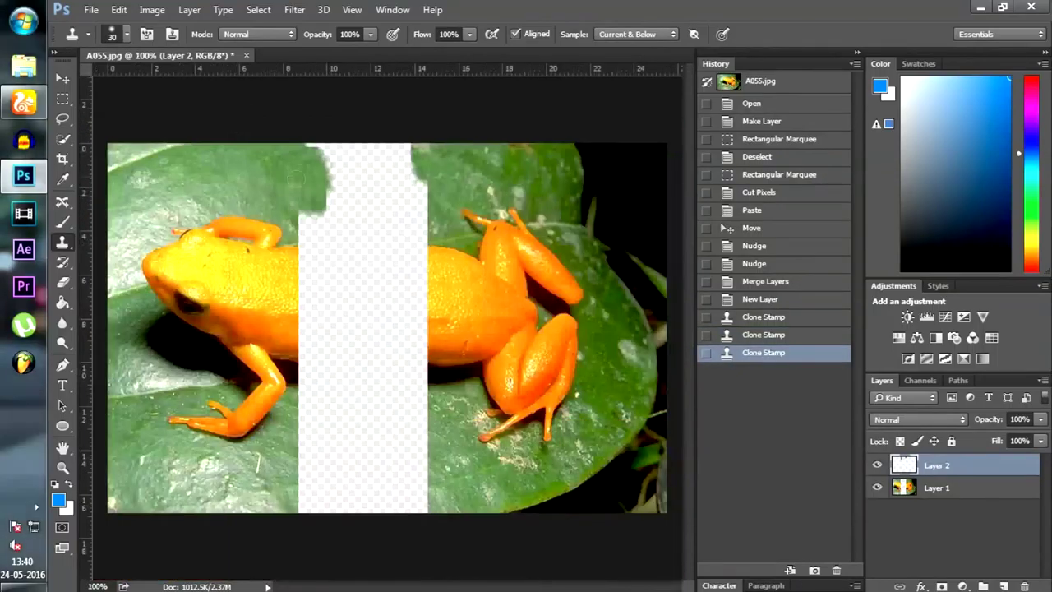
# Clone more leaf texture inward from both sides until it bridges the gap above the frog's back
pyautogui.hotkey('ctrl', '+')
pyautogui.moveTo(174, 130)
pyautogui.mouseDown()
pyautogui.moveTo(300, 223)
pyautogui.moveTo(493, 207)
pyautogui.moveTo(362, 138)
pyautogui.mouseUp()
pyautogui.click(419, 138)
pyautogui.click(571, 179)
pyautogui.moveTo(587, 205)
pyautogui.mouseDown()
pyautogui.moveTo(593, 215)
pyautogui.moveTo(561, 158)
pyautogui.moveTo(593, 148)
pyautogui.mouseUp()
pyautogui.moveTo(466, 586); pyautogui.dragTo(491, 586)
pyautogui.moveTo(438, 322)
pyautogui.mouseDown()
pyautogui.moveTo(461, 313)
pyautogui.moveTo(445, 293)
pyautogui.mouseUp()
pyautogui.click(410, 224)
pyautogui.click(390, 219)
pyautogui.click(367, 217)
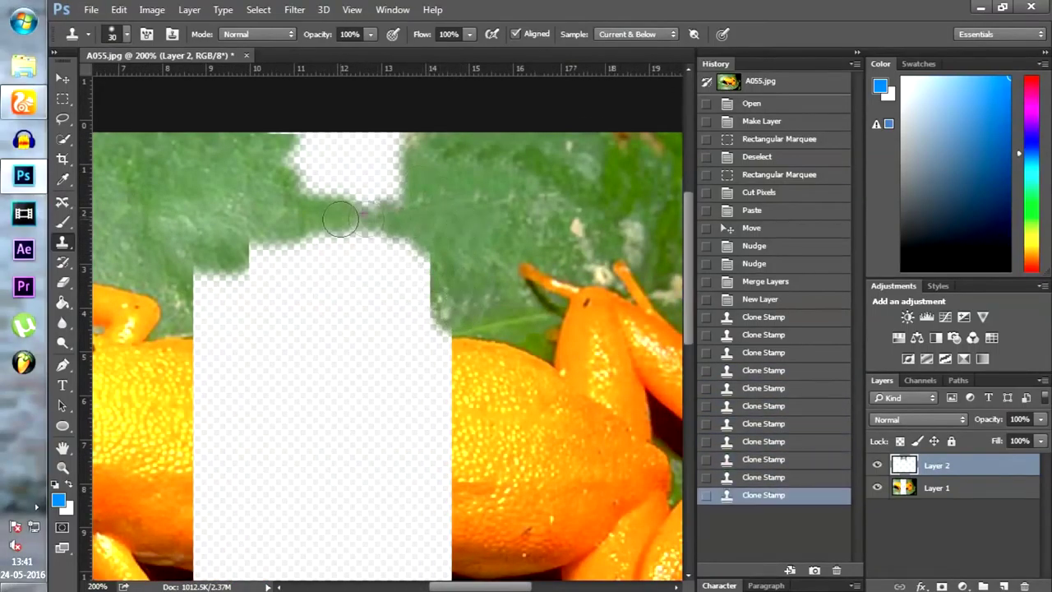
# Fill the remaining top of the gap with cloned leaf and extend the texture down to the frog's back
pyautogui.moveTo(398, 137)
pyautogui.mouseDown()
pyautogui.moveTo(416, 134)
pyautogui.moveTo(352, 176)
pyautogui.moveTo(396, 123)
pyautogui.moveTo(329, 138)
pyautogui.mouseUp()
pyautogui.moveTo(484, 586); pyautogui.dragTo(463, 586)
pyautogui.moveTo(309, 287)
pyautogui.mouseDown()
pyautogui.moveTo(411, 258)
pyautogui.moveTo(447, 230)
pyautogui.moveTo(523, 252)
pyautogui.mouseUp()
pyautogui.moveTo(286, 248)
pyautogui.mouseDown()
pyautogui.moveTo(286, 260)
pyautogui.moveTo(246, 260)
pyautogui.mouseUp()
pyautogui.moveTo(505, 345)
pyautogui.mouseDown()
pyautogui.moveTo(489, 300)
pyautogui.moveTo(546, 289)
pyautogui.mouseUp()
pyautogui.moveTo(279, 327)
pyautogui.mouseDown()
pyautogui.moveTo(446, 291)
pyautogui.moveTo(513, 347)
pyautogui.moveTo(395, 332)
pyautogui.moveTo(304, 342)
pyautogui.mouseUp()
pyautogui.moveTo(937, 465); pyautogui.dragTo(959, 460)
# Clone leaf texture into the bottom of the transparent gap, working upward from the image's lower edge
pyautogui.scroll(-8, 498, 381)
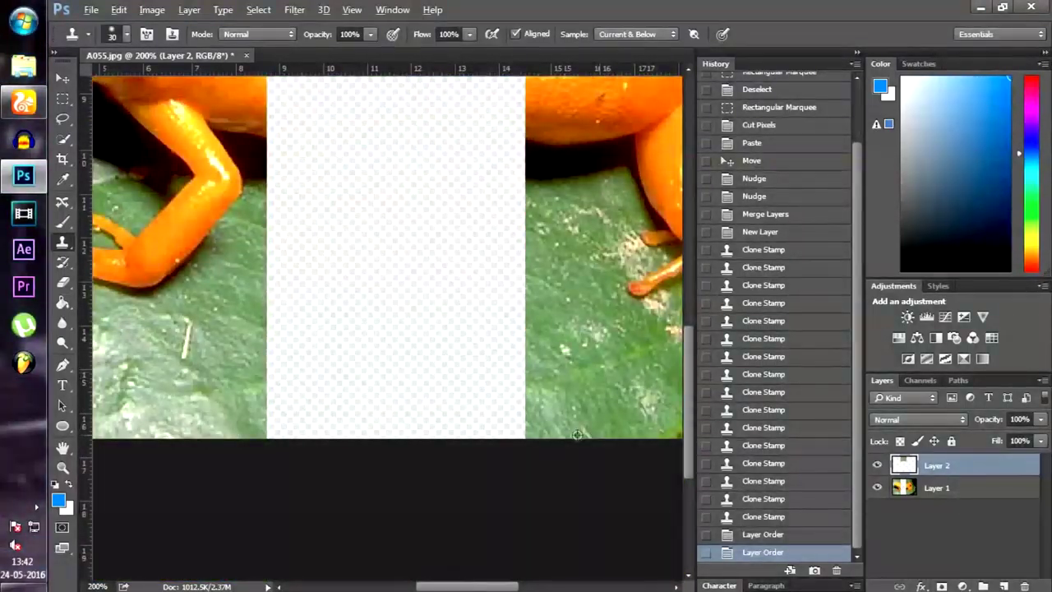
pyautogui.moveTo(509, 427)
pyautogui.mouseDown()
pyautogui.moveTo(507, 404)
pyautogui.moveTo(477, 386)
pyautogui.moveTo(498, 362)
pyautogui.moveTo(462, 330)
pyautogui.moveTo(478, 301)
pyautogui.mouseUp()
pyautogui.moveTo(274, 433); pyautogui.dragTo(290, 322)
pyautogui.click(267, 357)
pyautogui.moveTo(428, 426)
pyautogui.mouseDown()
pyautogui.moveTo(415, 411)
pyautogui.moveTo(448, 354)
pyautogui.mouseUp()
pyautogui.moveTo(354, 423)
pyautogui.mouseDown()
pyautogui.moveTo(390, 366)
pyautogui.moveTo(329, 337)
pyautogui.mouseUp()
# Build up cloned leaf on both sides of the gap below the frog's belly and smooth the area between
pyautogui.scroll(3, 329, 345)
pyautogui.keyDown('alt'); pyautogui.click(239, 379); pyautogui.keyUp('alt')
pyautogui.moveTo(271, 382)
pyautogui.mouseDown()
pyautogui.moveTo(267, 454)
pyautogui.moveTo(273, 316)
pyautogui.moveTo(324, 333)
pyautogui.moveTo(306, 386)
pyautogui.moveTo(288, 362)
pyautogui.mouseUp()
pyautogui.click(278, 350)
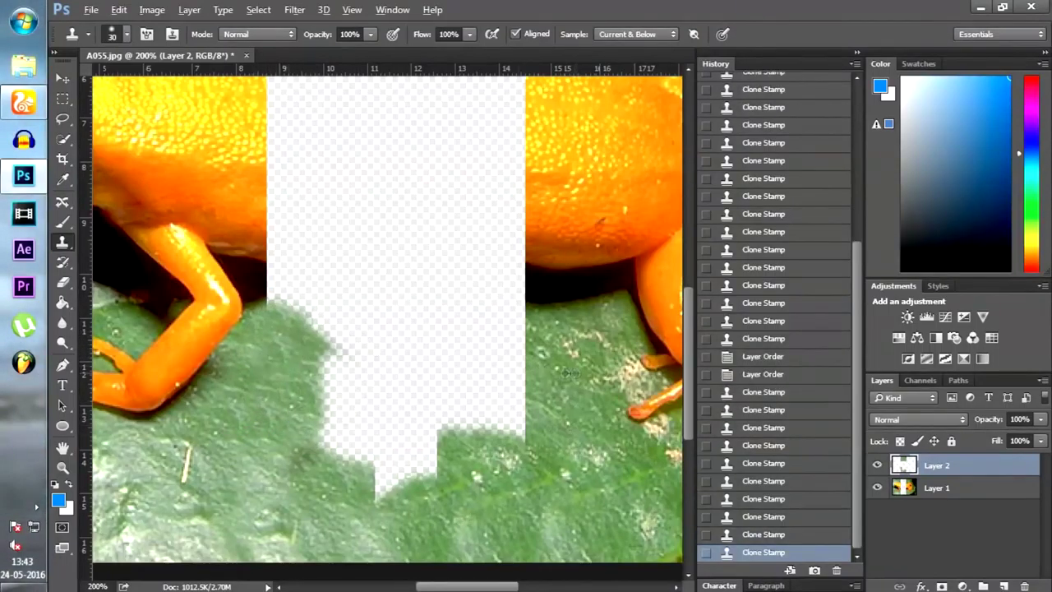
pyautogui.keyDown('alt'); pyautogui.click(565, 373); pyautogui.keyUp('alt')
pyautogui.scroll(-1, 566, 373)
pyautogui.moveTo(518, 298)
pyautogui.mouseDown()
pyautogui.moveTo(523, 365)
pyautogui.moveTo(510, 343)
pyautogui.mouseUp()
pyautogui.moveTo(460, 388)
pyautogui.mouseDown()
pyautogui.moveTo(398, 460)
pyautogui.moveTo(345, 465)
pyautogui.moveTo(354, 387)
pyautogui.moveTo(426, 374)
pyautogui.mouseUp()
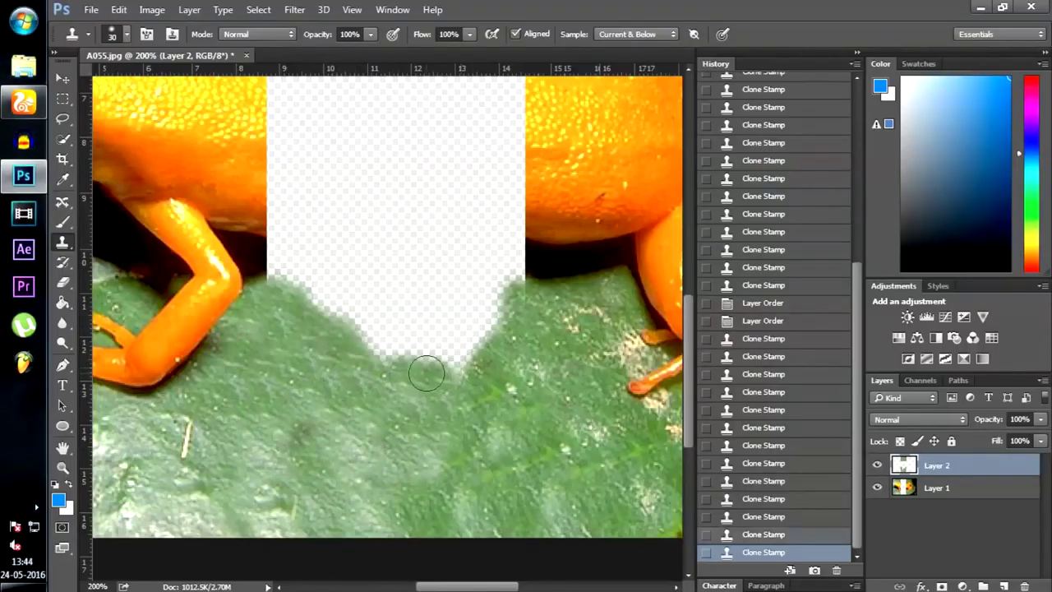
# Clone leaf texture over the rest of the gap between the frog halves, slightly overlapping their cut edges
pyautogui.moveTo(287, 289); pyautogui.dragTo(507, 320)
pyautogui.click(497, 402)
pyautogui.scroll(3, 496, 403)
pyautogui.moveTo(292, 462)
pyautogui.mouseDown()
pyautogui.moveTo(475, 504)
pyautogui.moveTo(526, 436)
pyautogui.moveTo(507, 348)
pyautogui.moveTo(403, 390)
pyautogui.moveTo(263, 399)
pyautogui.mouseUp()
pyautogui.keyDown('alt'); pyautogui.click(370, 486); pyautogui.keyUp('alt')
pyautogui.moveTo(539, 341)
pyautogui.mouseDown()
pyautogui.moveTo(265, 394)
pyautogui.moveTo(327, 354)
pyautogui.moveTo(401, 346)
pyautogui.mouseUp()
pyautogui.keyDown('alt'); pyautogui.click(332, 137); pyautogui.keyUp('alt')
pyautogui.moveTo(282, 193)
pyautogui.mouseDown()
pyautogui.moveTo(520, 207)
pyautogui.moveTo(279, 234)
pyautogui.moveTo(526, 250)
pyautogui.mouseUp()
pyautogui.moveTo(279, 329)
pyautogui.mouseDown()
pyautogui.moveTo(510, 317)
pyautogui.moveTo(444, 284)
pyautogui.moveTo(284, 267)
pyautogui.mouseUp()
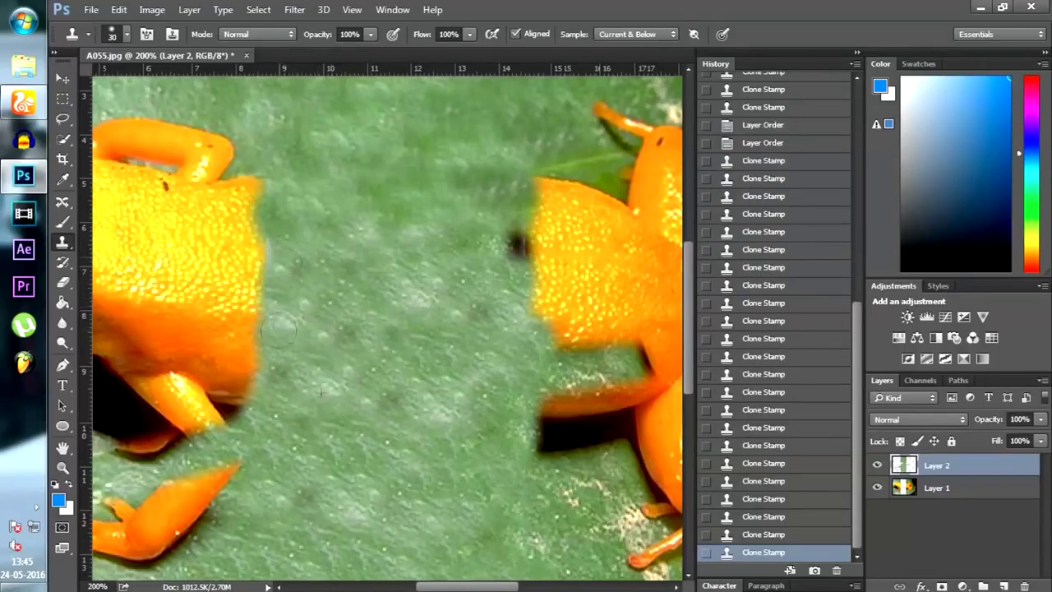
# Move the cloned leaf layer, Layer 2, beneath Layer 1 and switch to the Eraser tool
pyautogui.hotkey('ctrl', '-')
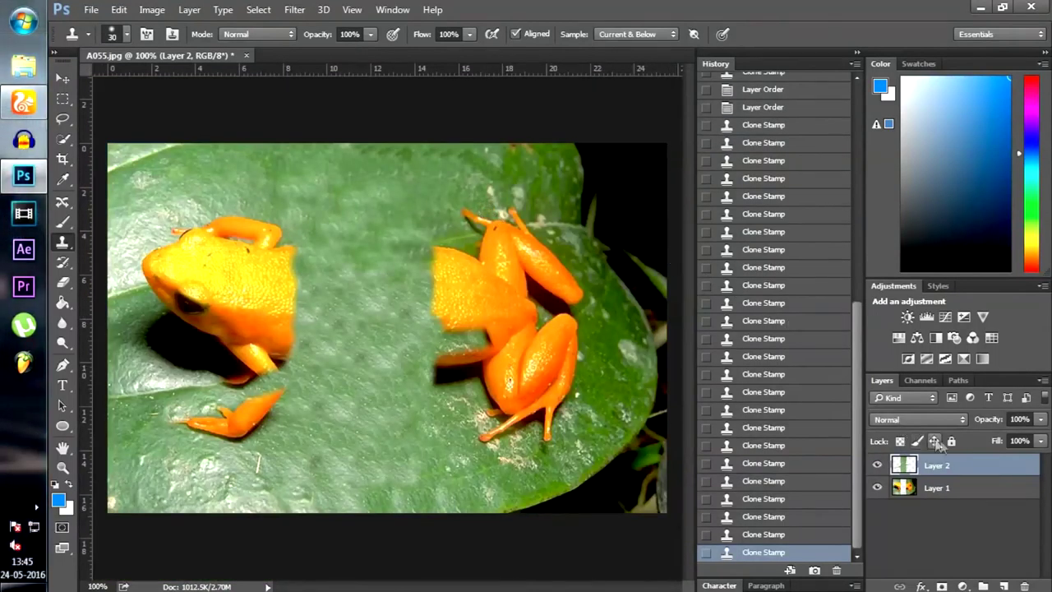
pyautogui.moveTo(953, 468); pyautogui.dragTo(952, 502)
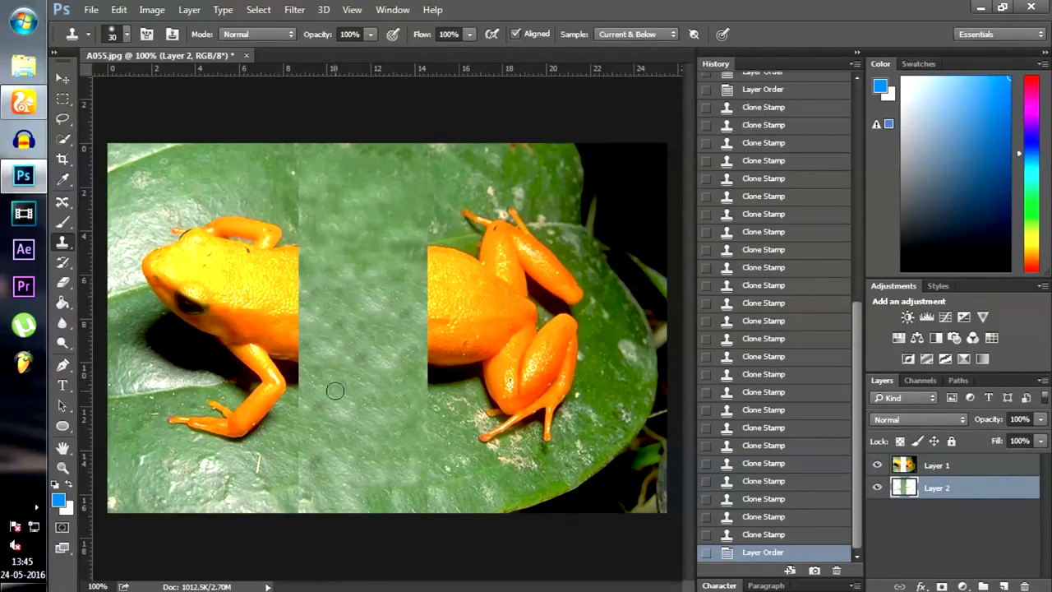
pyautogui.press('e')
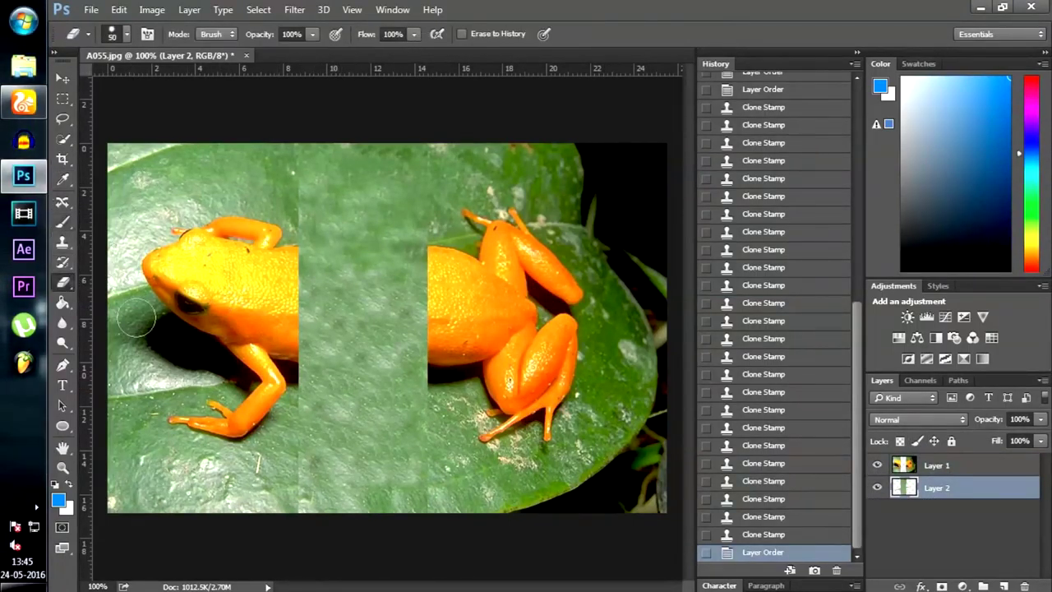
pyautogui.hotkey('ctrl', '+')
pyautogui.scroll(4, 345, 201)
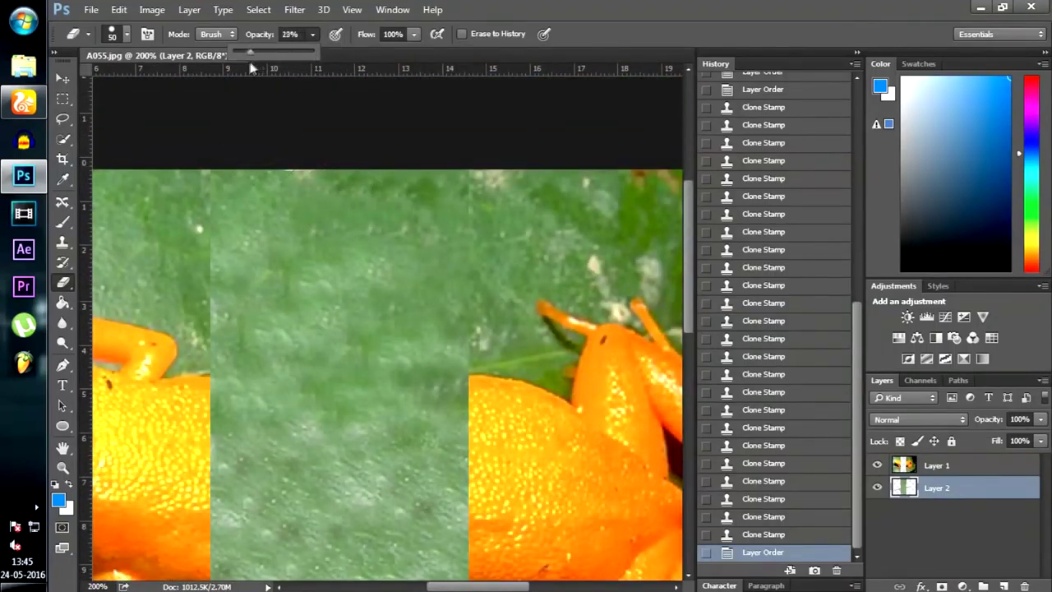
pyautogui.click(228, 271)
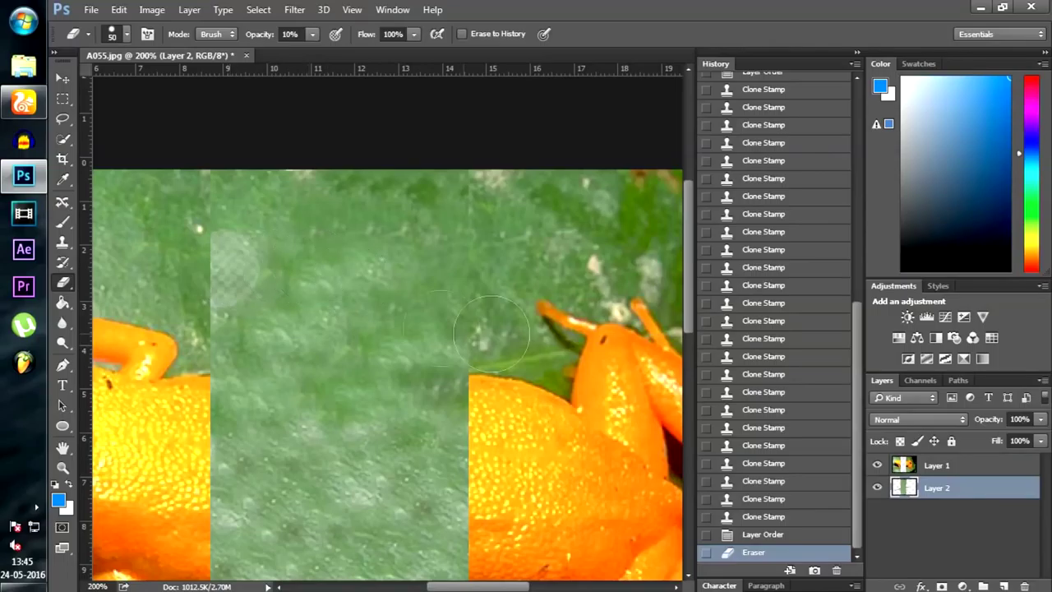
pyautogui.hotkey('ctrl', 'z')
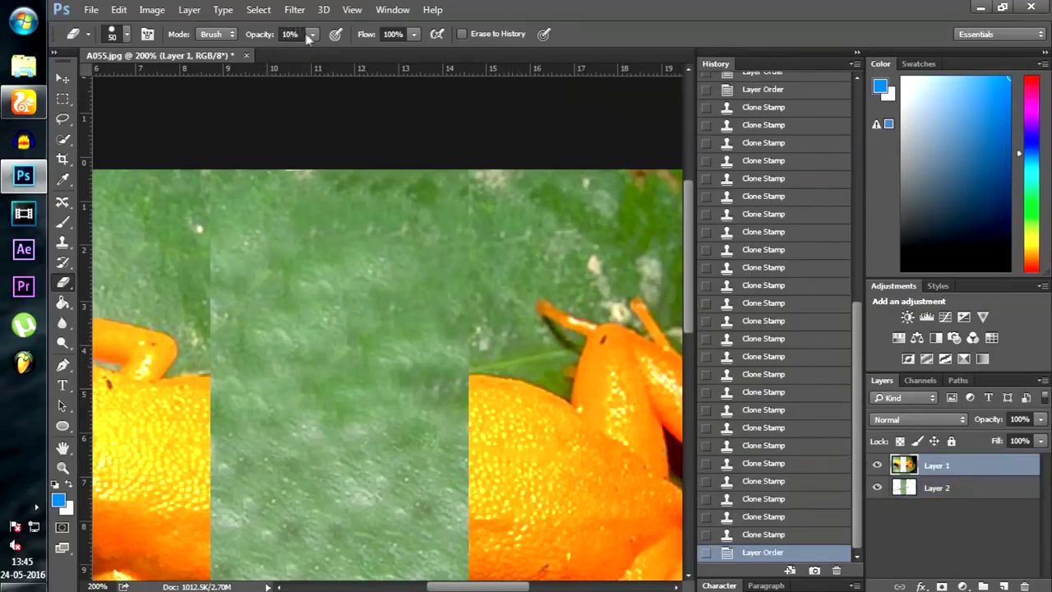
# Fade the front half's cut edge above the frog on Layer 1 into the cloned leaf, using the Eraser at 14% opacity
pyautogui.click(211, 286)
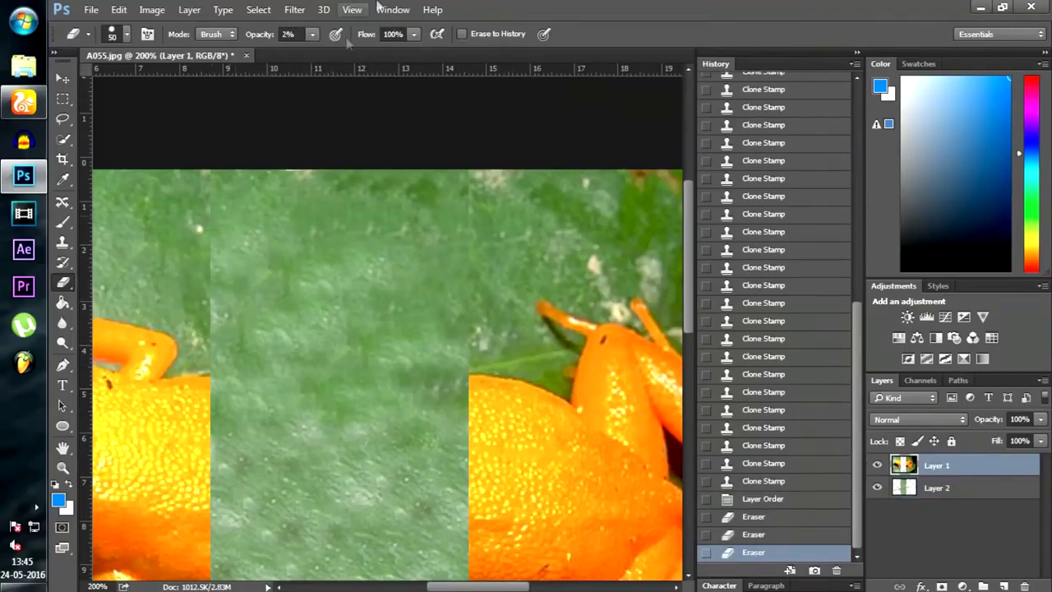
pyautogui.click(321, 50)
pyautogui.click(215, 288)
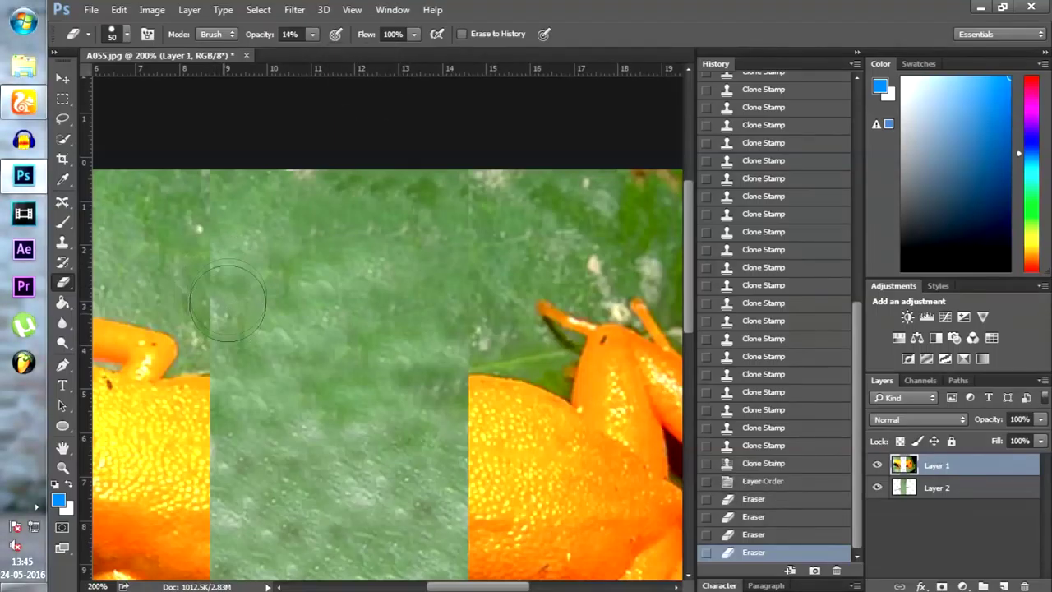
pyautogui.click(227, 307)
pyautogui.click(207, 267)
pyautogui.click(237, 302)
pyautogui.click(238, 325)
pyautogui.click(242, 309)
pyautogui.click(247, 293)
pyautogui.click(247, 296)
pyautogui.click(247, 300)
pyautogui.click(246, 304)
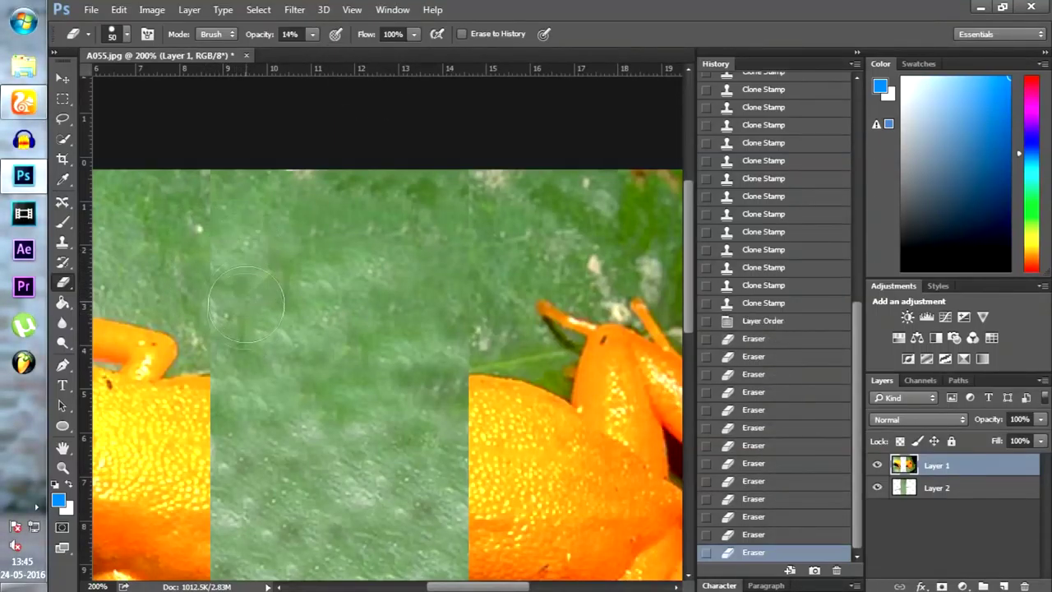
pyautogui.click(245, 280)
pyautogui.click(245, 300)
pyautogui.click(244, 322)
pyautogui.click(247, 333)
pyautogui.click(250, 342)
pyautogui.click(227, 334)
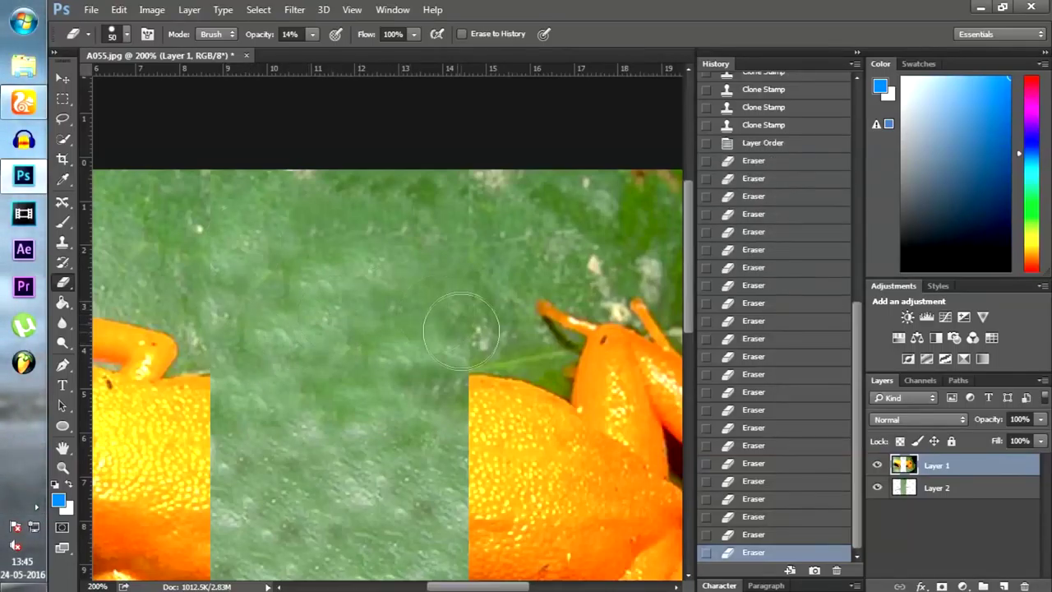
pyautogui.click(454, 321)
pyautogui.click(457, 328)
pyautogui.click(459, 336)
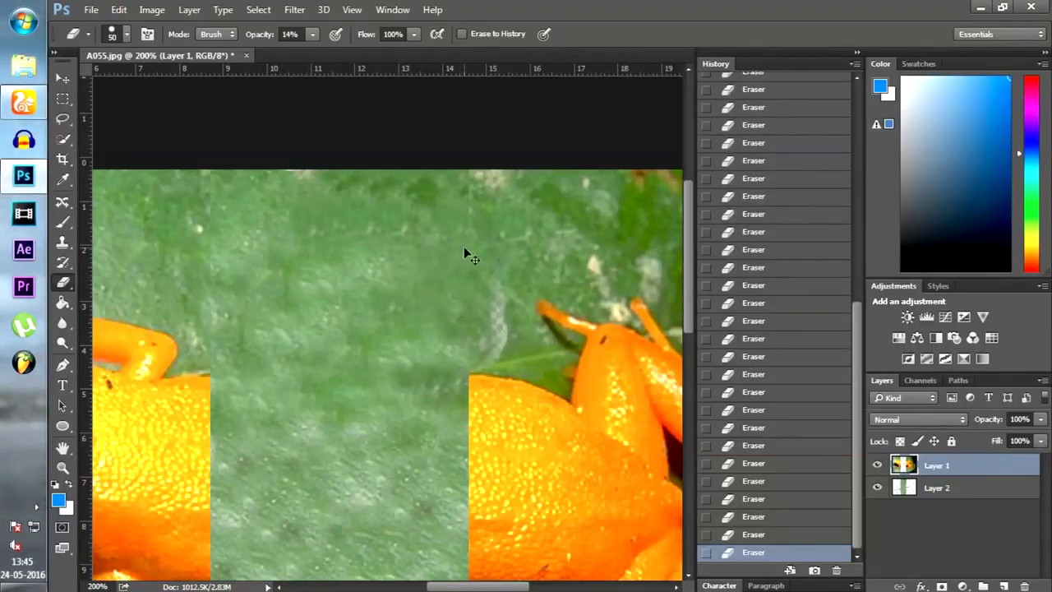
pyautogui.click(794, 482)
pyautogui.click(794, 465)
# Reduce the Eraser to 15 px and soften the leaf seam above the frog's rear half up to the image's upper edge
pyautogui.press('[')
pyautogui.press('[')
pyautogui.press('[')
pyautogui.press('[')
pyautogui.press('[')
pyautogui.press('[')
pyautogui.press('[')
pyautogui.click(467, 357)
pyautogui.click(471, 164)
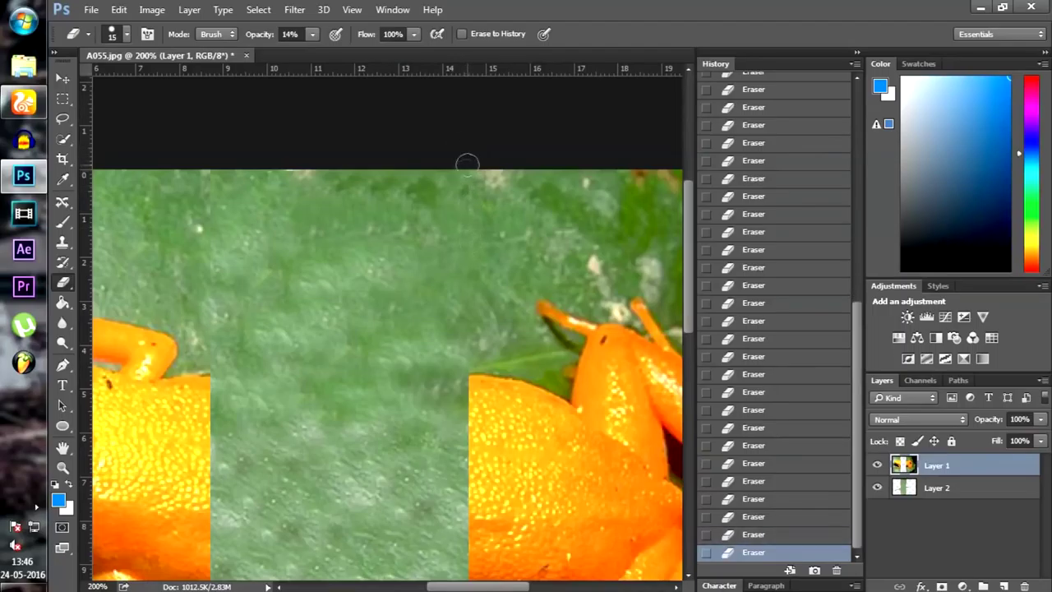
# Soften the leaf seams below the frog's belly and lower the Eraser's opacity to 4%
pyautogui.scroll(-6, 348, 244)
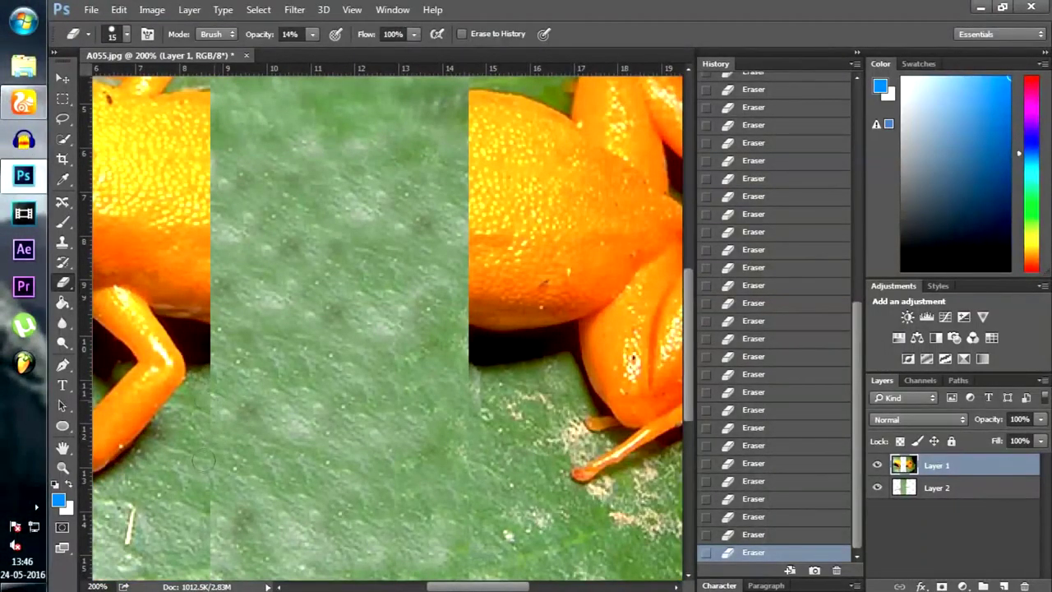
pyautogui.click(312, 34)
pyautogui.click(305, 51)
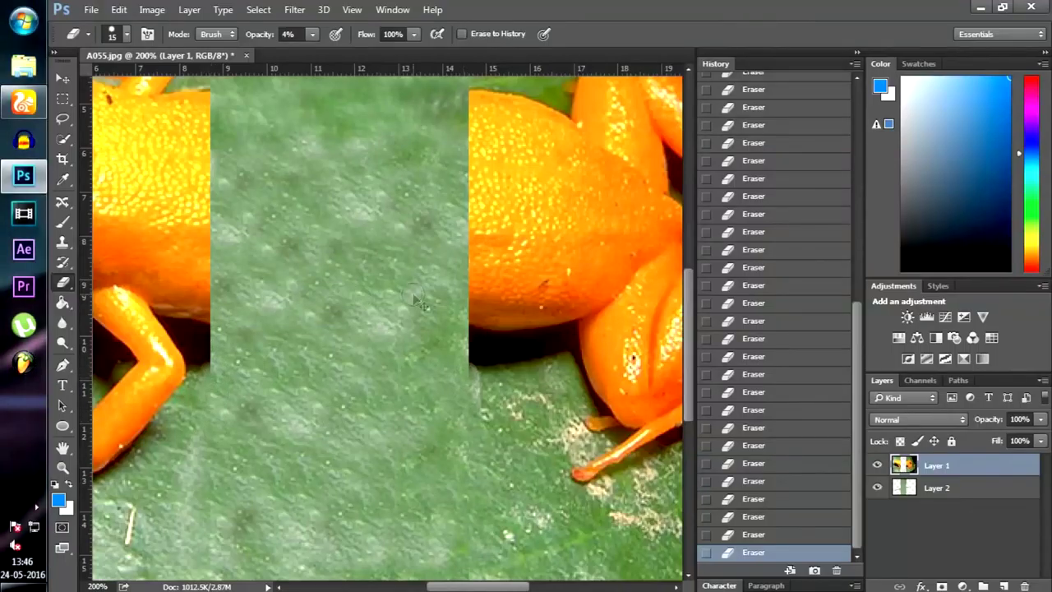
pyautogui.hotkey('ctrl', '-')
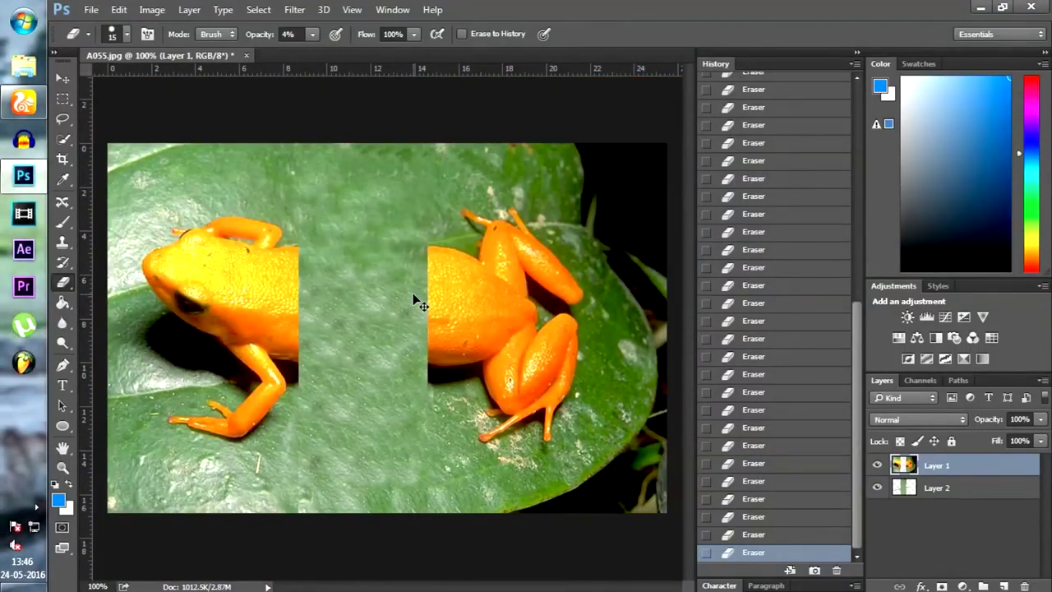
pyautogui.hotkey('ctrl', '+')
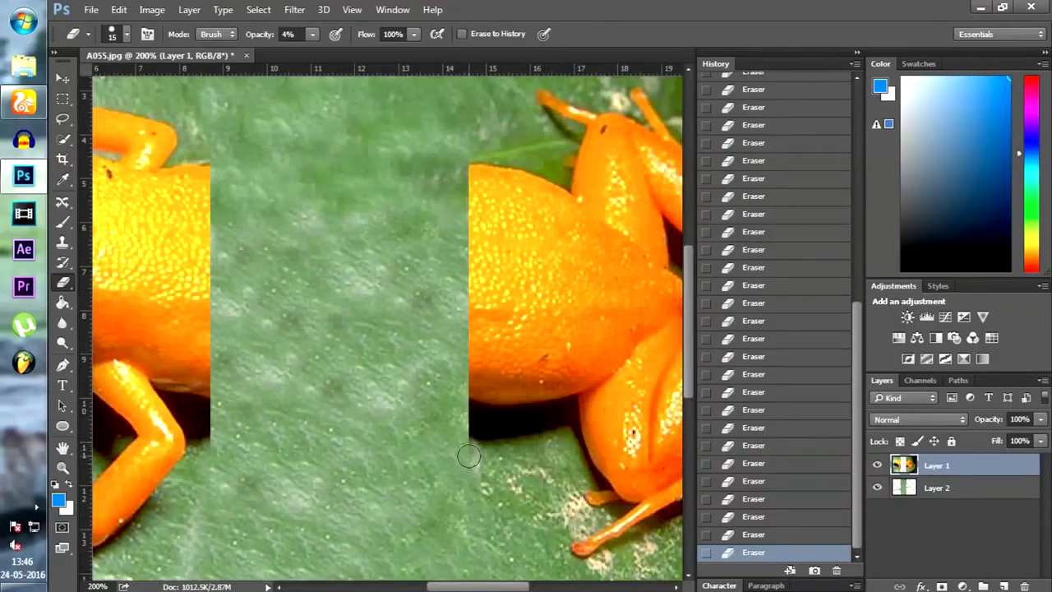
pyautogui.scroll(2, 349, 317)
# Open orangepeel.jpg from the Desktop and bring its image into A055.jpg as a new layer, accepting the color profile conversion
pyautogui.click(88, 9)
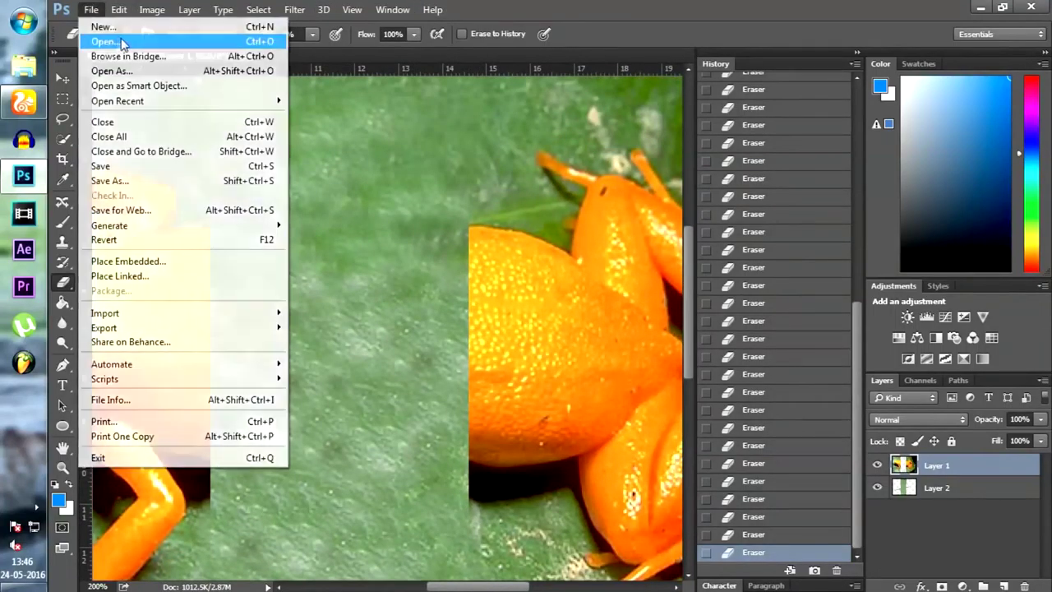
pyautogui.click(99, 40)
pyautogui.moveTo(556, 112); pyautogui.dragTo(557, 273)
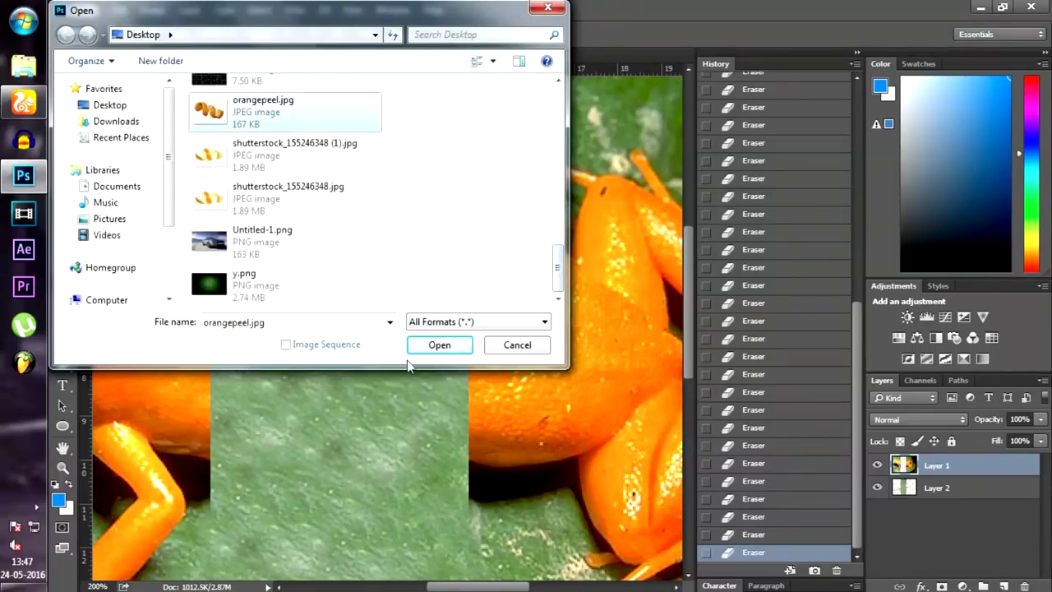
pyautogui.click(415, 348)
pyautogui.click(59, 77)
pyautogui.moveTo(331, 319); pyautogui.dragTo(357, 320)
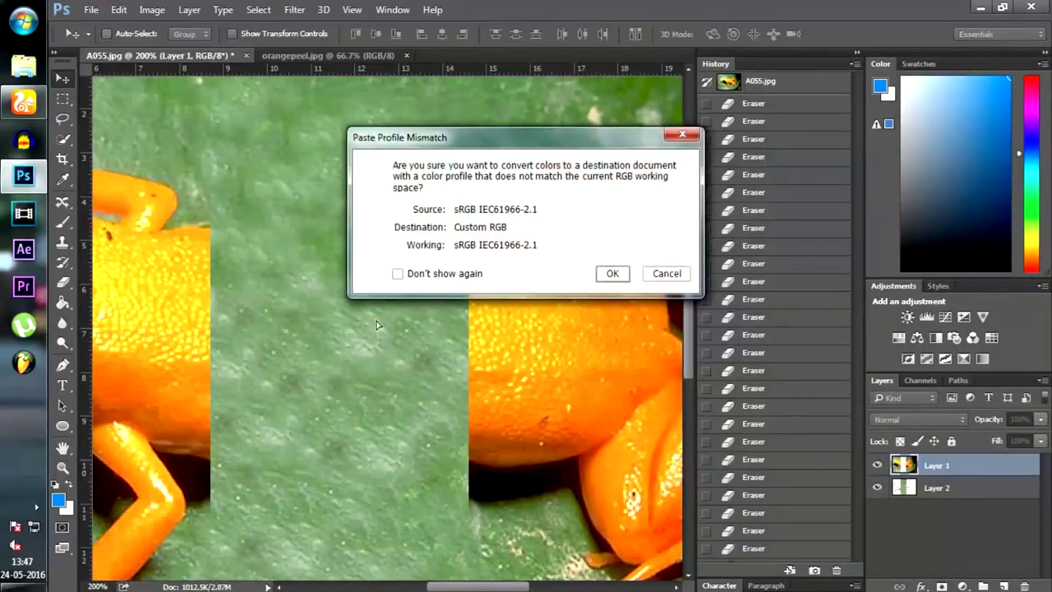
pyautogui.click(613, 274)
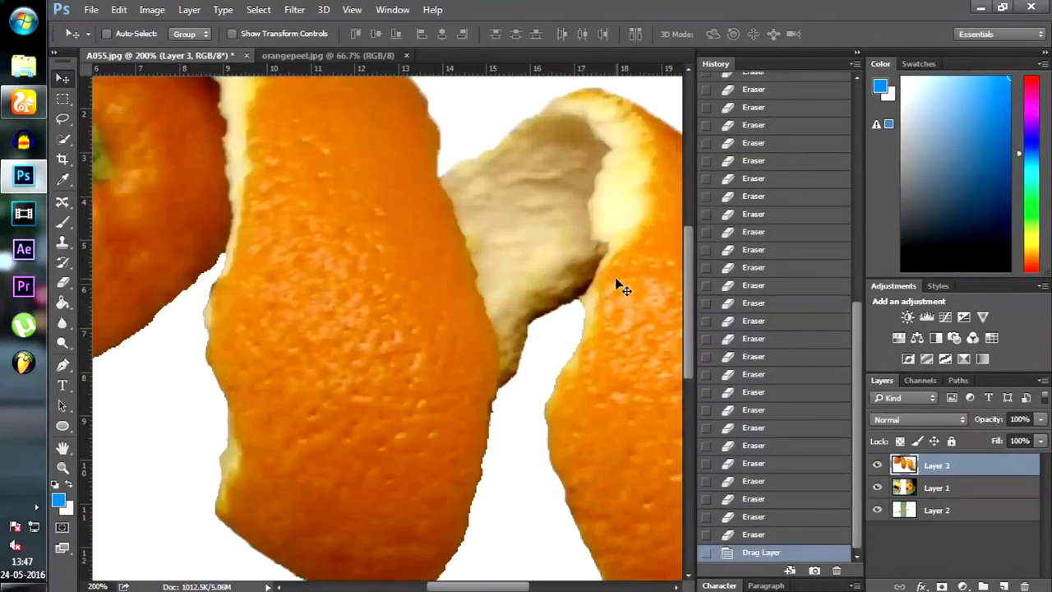
# Merge Layer 1 with Layer 2 and select the orange peel layer, Layer 3
pyautogui.click(944, 489)
pyautogui.keyDown('ctrl'); pyautogui.click(951, 508); pyautogui.keyUp('ctrl')
pyautogui.rightClick(953, 510)
pyautogui.click(777, 392)
pyautogui.click(972, 469)
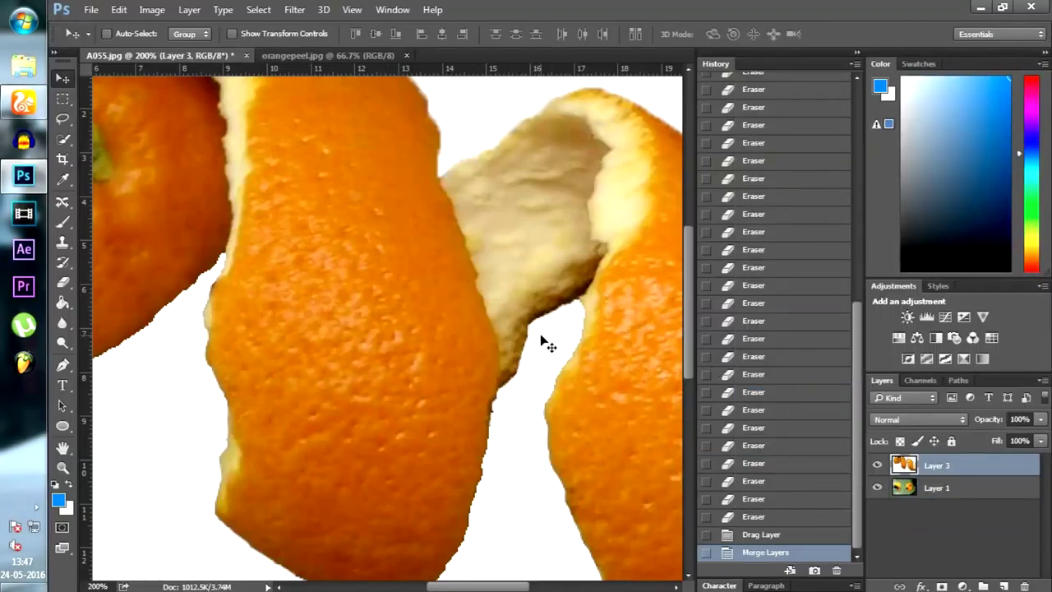
# Scale the orange peel layer to about 53% with Free Transform and position it over the middle of the frog
pyautogui.hotkey('ctrl', 't')
pyautogui.moveTo(568, 238); pyautogui.dragTo(455, 389)
pyautogui.moveTo(583, 172); pyautogui.dragTo(404, 230)
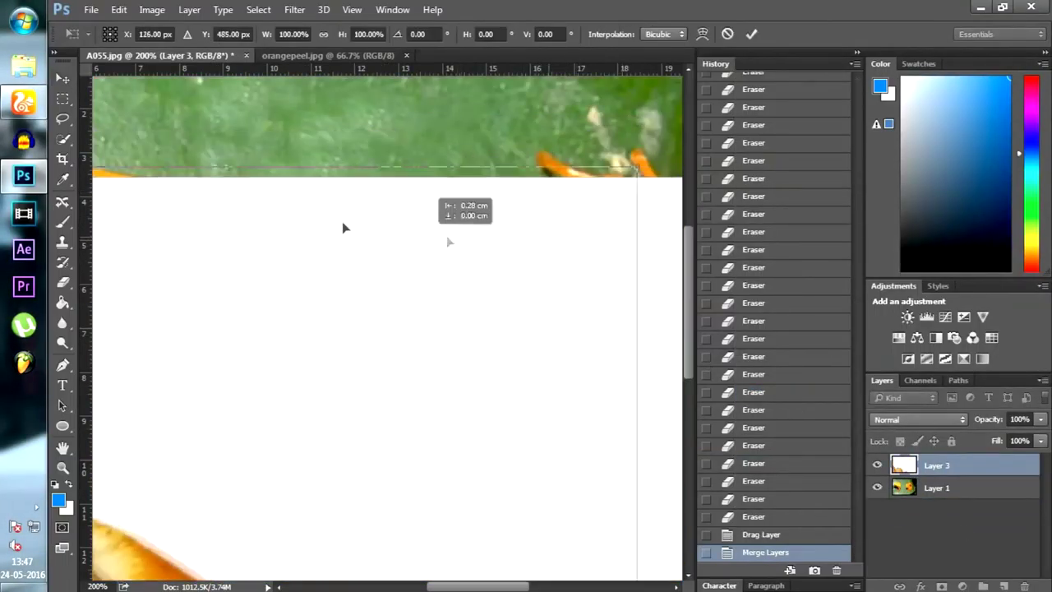
pyautogui.moveTo(552, 239); pyautogui.dragTo(327, 217)
pyautogui.moveTo(589, 157); pyautogui.dragTo(232, 351)
pyautogui.moveTo(183, 452); pyautogui.dragTo(568, 297)
pyautogui.moveTo(655, 146); pyautogui.dragTo(523, 250)
pyautogui.moveTo(417, 347); pyautogui.dragTo(441, 275)
pyautogui.moveTo(568, 157); pyautogui.dragTo(723, 86)
pyautogui.moveTo(590, 305); pyautogui.dragTo(439, 427)
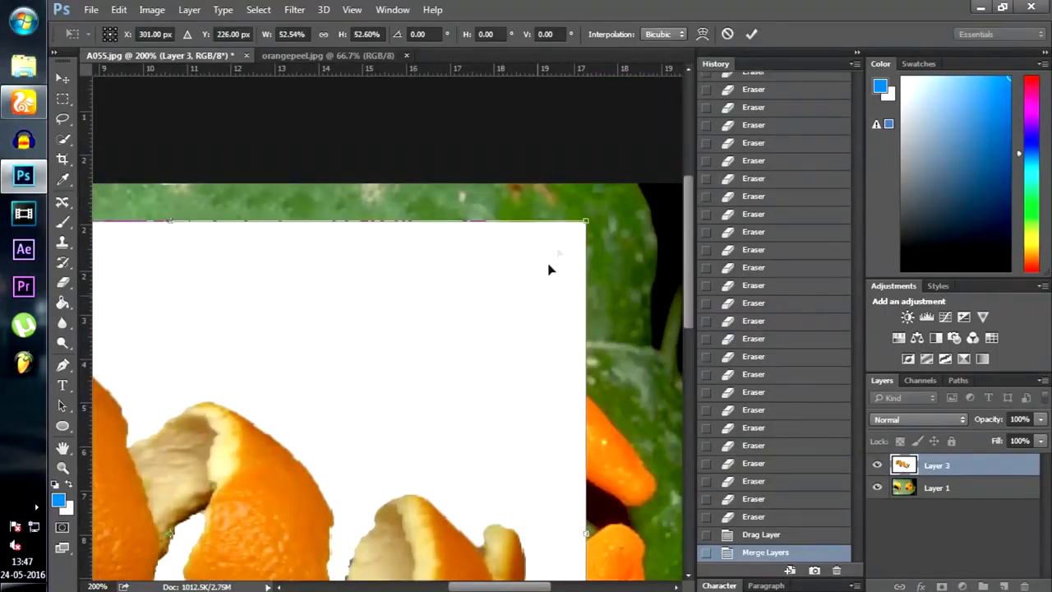
pyautogui.moveTo(586, 221); pyautogui.dragTo(589, 224)
pyautogui.press('Return')
pyautogui.moveTo(571, 278); pyautogui.dragTo(573, 385)
pyautogui.hotkey('ctrl', '-')
# Select the entire orange peel spiral on Layer 3 with the Quick Selection tool
pyautogui.click(63, 138)
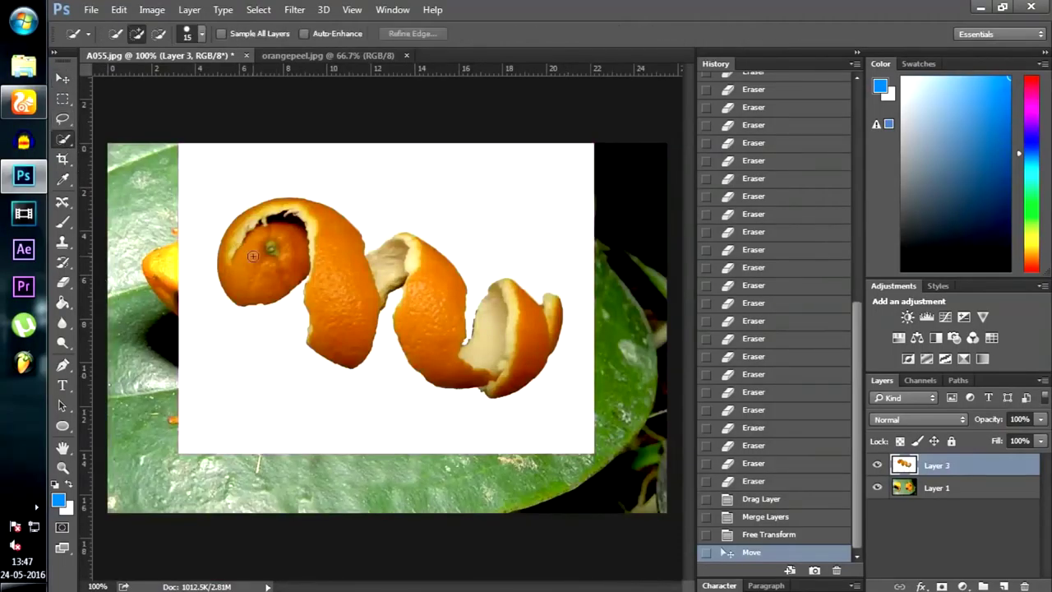
pyautogui.moveTo(235, 277); pyautogui.dragTo(485, 321)
pyautogui.hotkey('ctrl', '+')
pyautogui.hotkey('ctrl', '+')
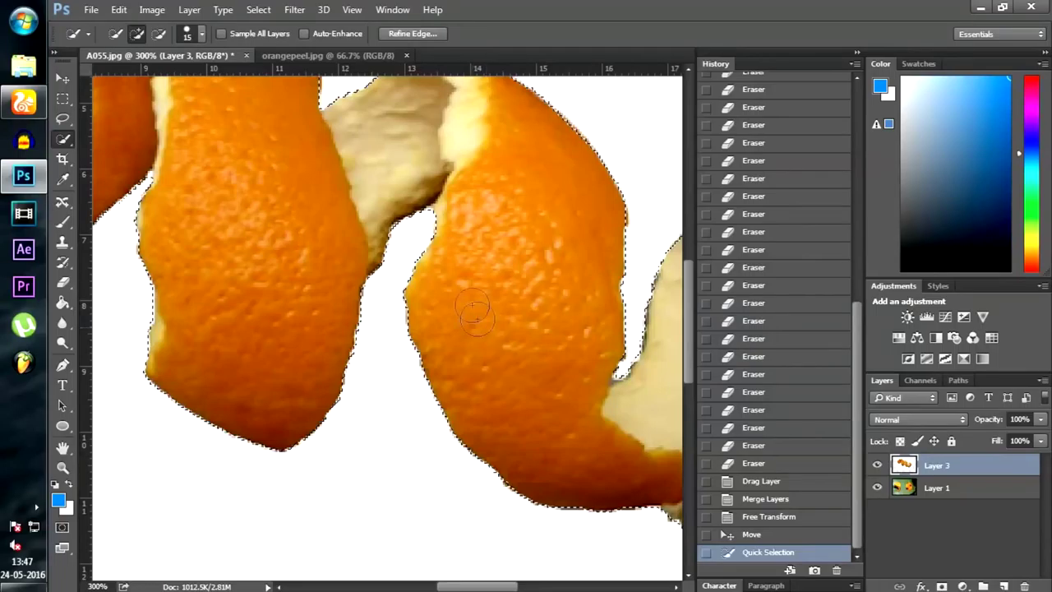
pyautogui.scroll(2, 447, 258)
# Slightly smooth the outline of the peel selection using Refine Edge
pyautogui.click(412, 33)
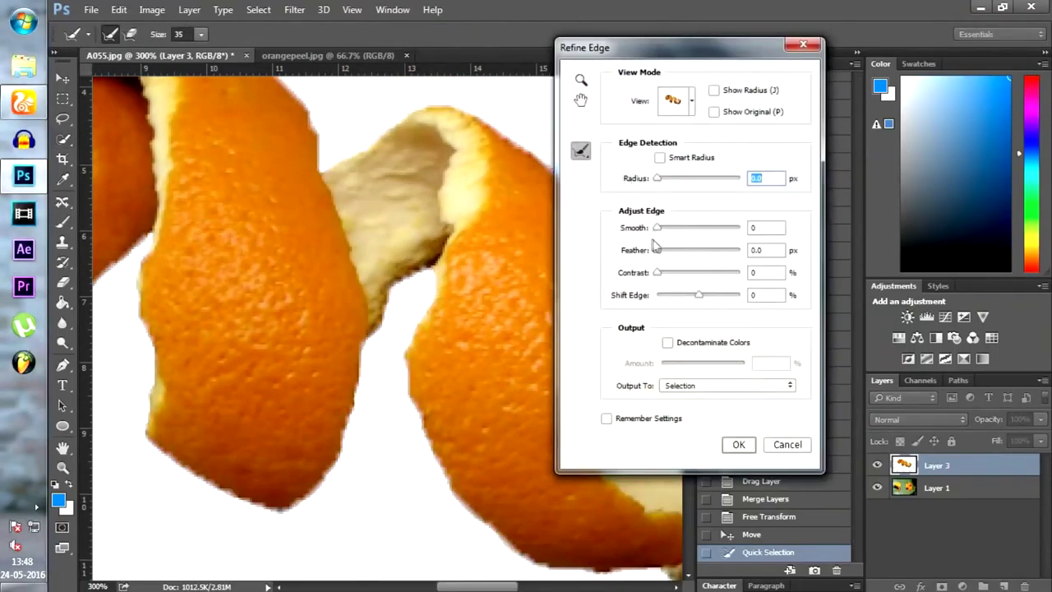
pyautogui.moveTo(722, 232); pyautogui.dragTo(742, 238)
pyautogui.moveTo(676, 238); pyautogui.dragTo(634, 239)
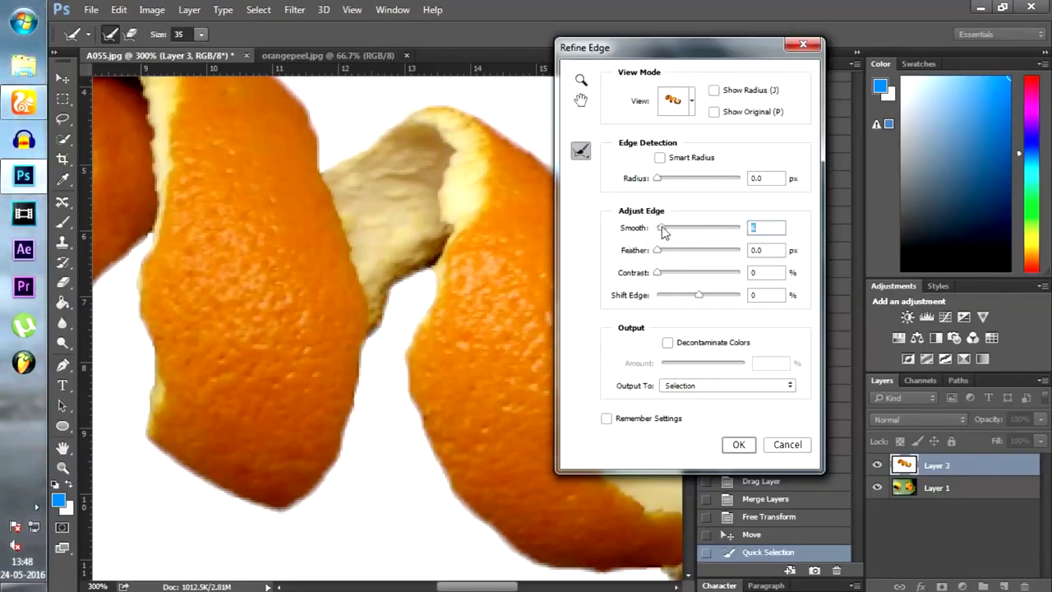
pyautogui.click(738, 445)
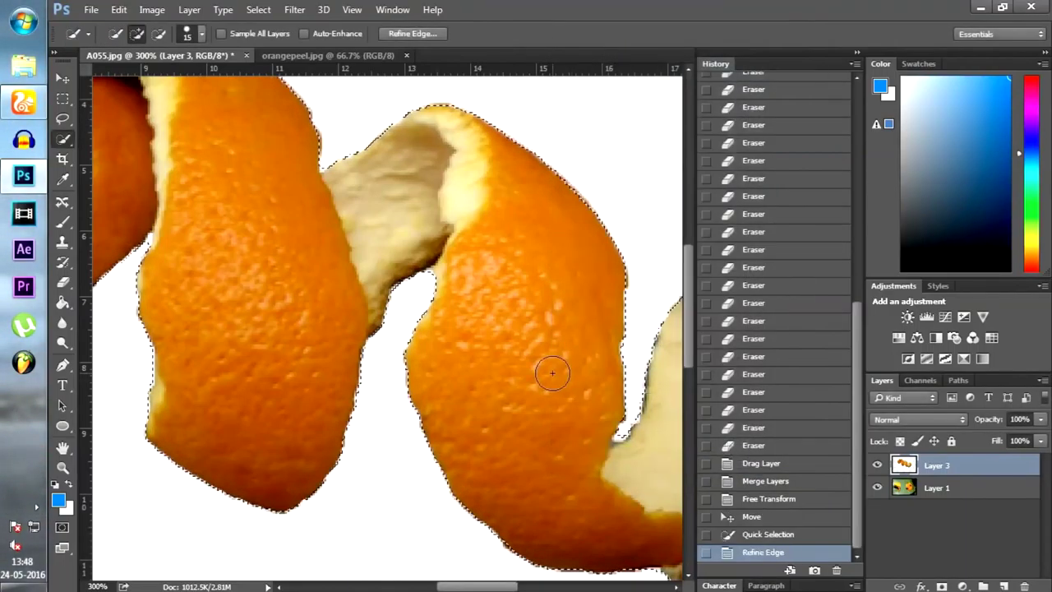
# Invert the peel selection, delete the white background around the peel, and deselect
pyautogui.hotkey('ctrl', 'BackSpace')
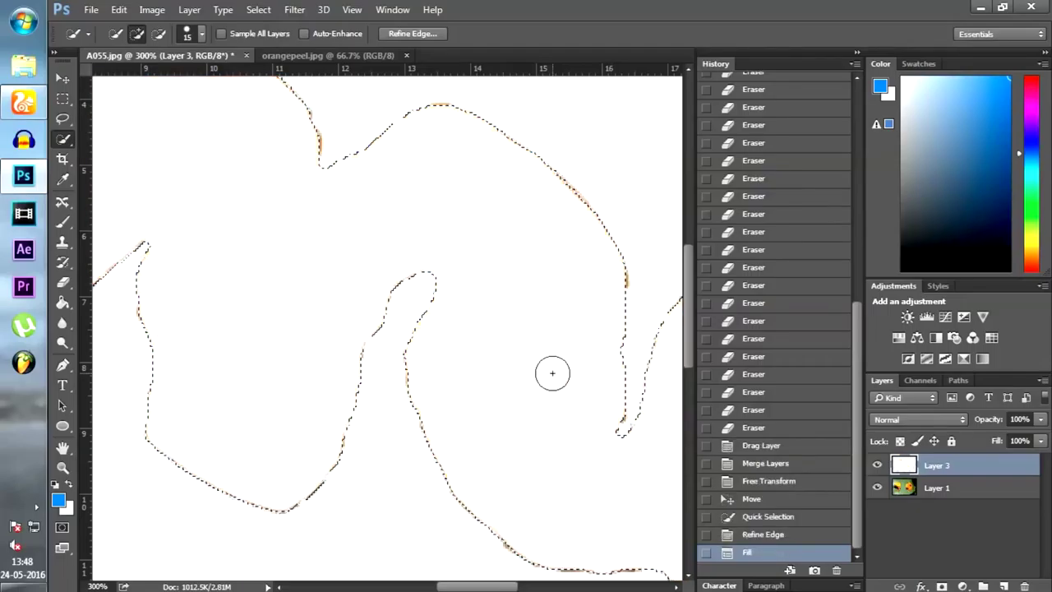
pyautogui.hotkey('ctrl', 'z')
pyautogui.hotkey('ctrl', 'shift', 'i')
pyautogui.press('Delete')
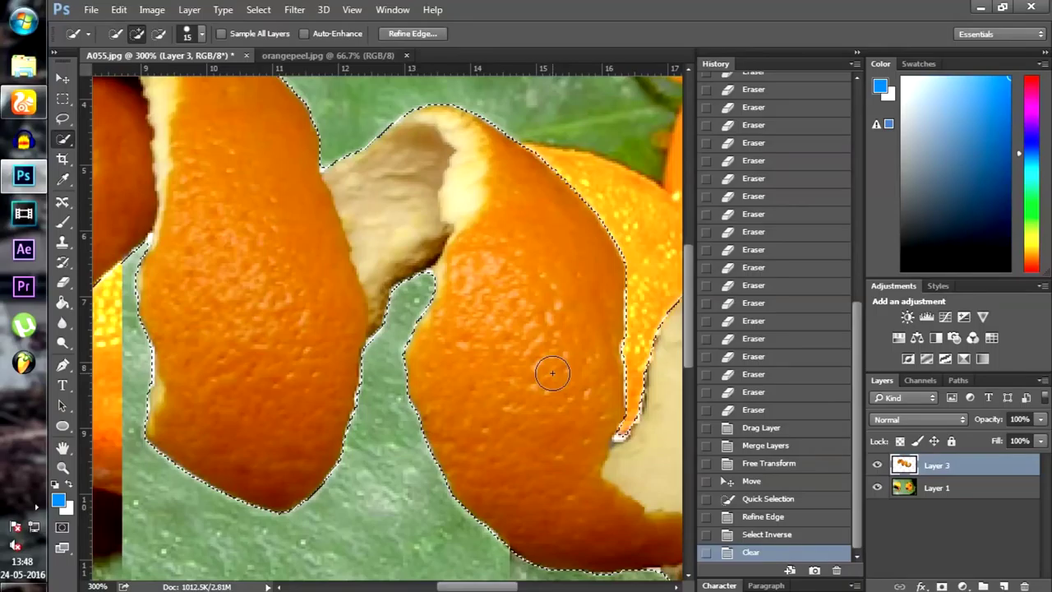
pyautogui.hotkey('ctrl', 'd')
pyautogui.scroll(-2, 262, 440)
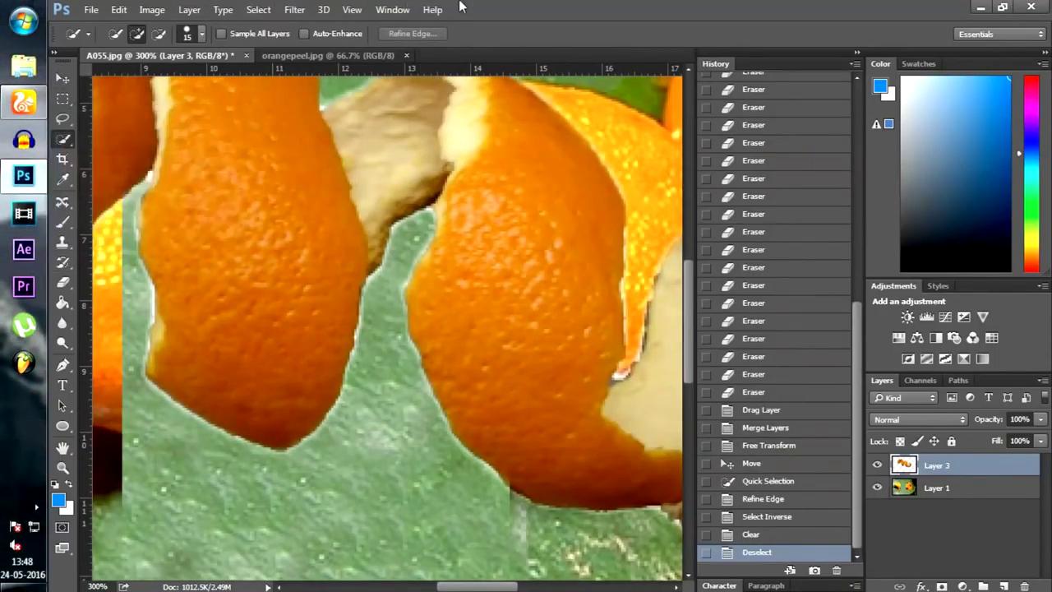
# Erase the white fringe along the inner edge of the middle peel strip with a 4 px Eraser at 100% opacity
pyautogui.click(62, 282)
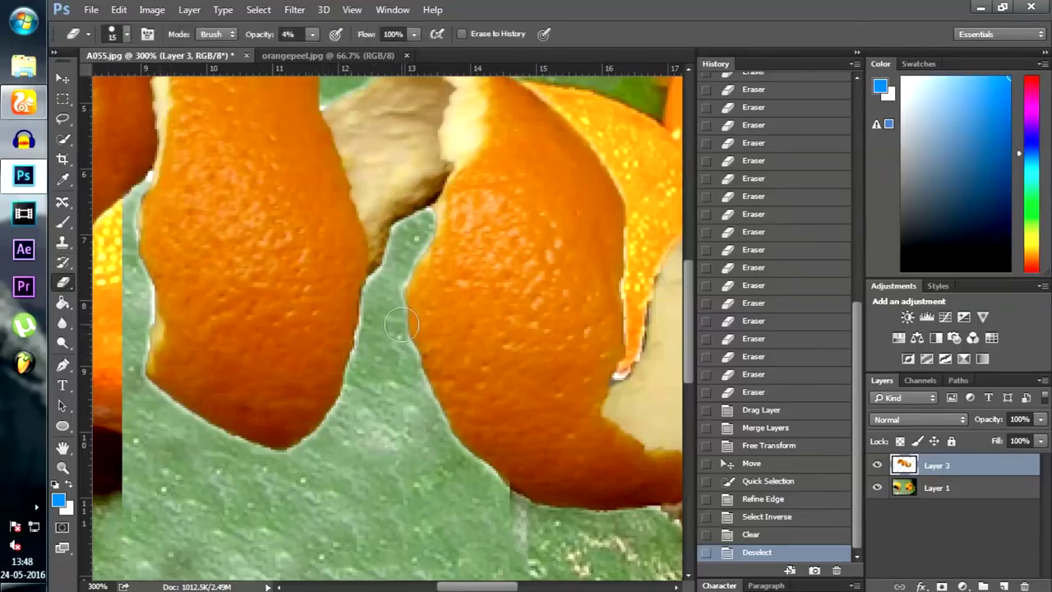
pyautogui.scroll(3, 401, 324)
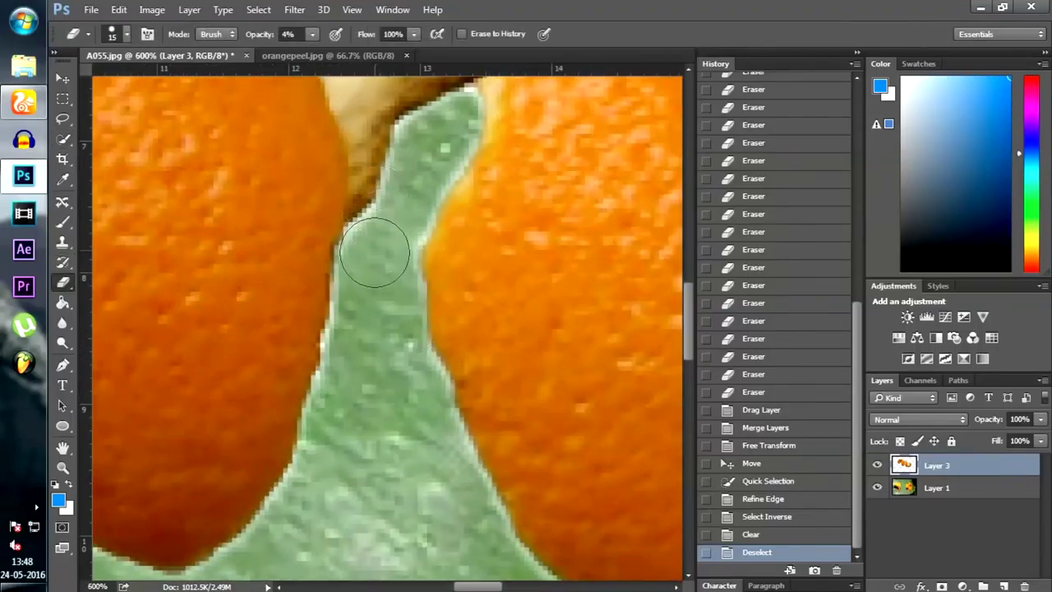
pyautogui.moveTo(312, 34); pyautogui.dragTo(458, 48)
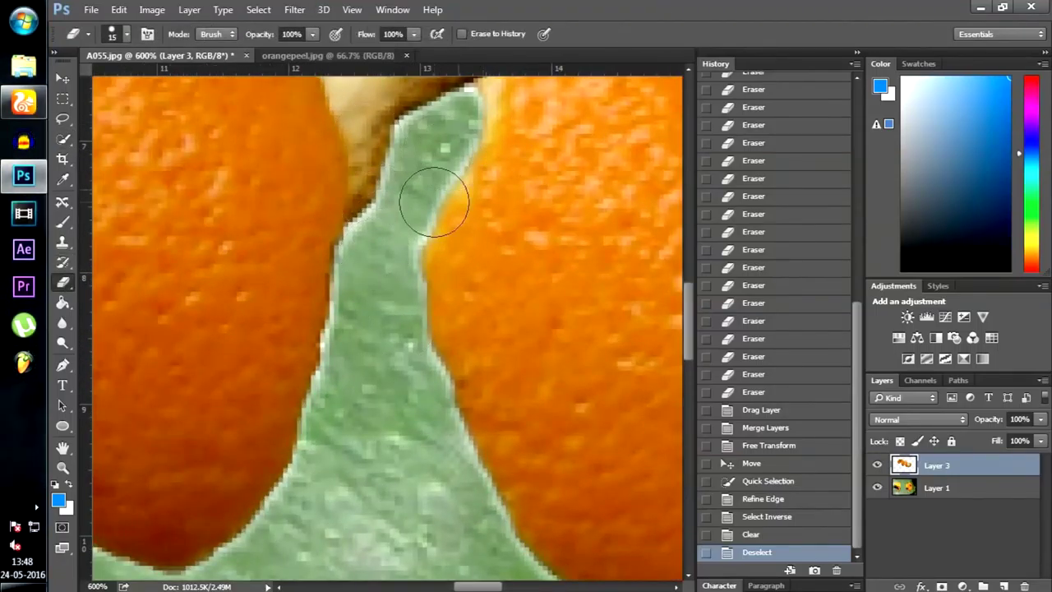
pyautogui.press('[')
pyautogui.press('[')
pyautogui.press('[')
pyautogui.press('[')
pyautogui.moveTo(468, 92); pyautogui.dragTo(471, 134)
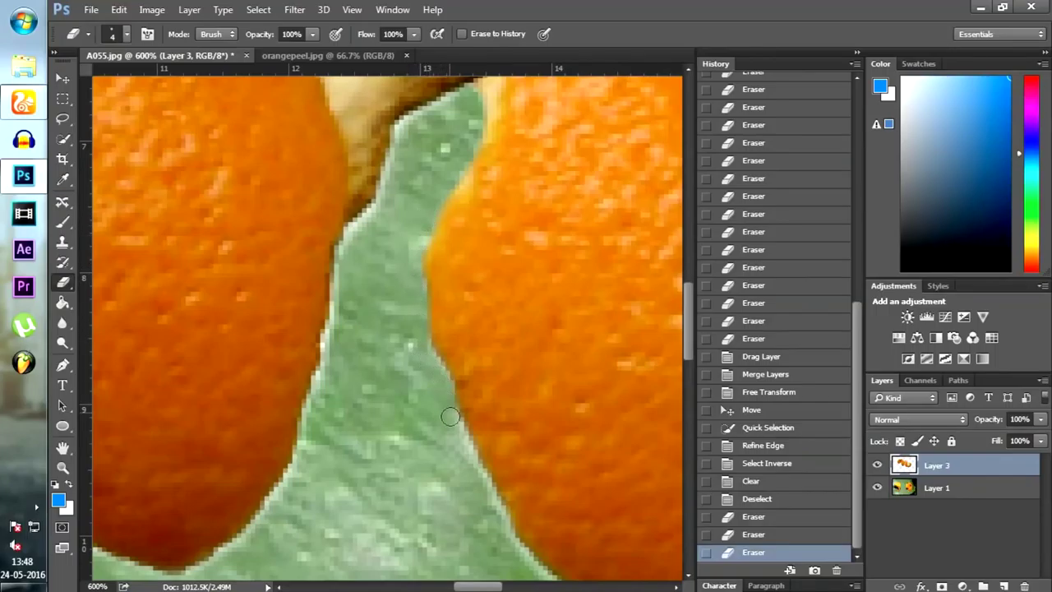
pyautogui.moveTo(450, 417); pyautogui.dragTo(457, 432)
# Erase the white fringe around the lower curve of the middle peel strip
pyautogui.scroll(-3, 444, 392)
pyautogui.moveTo(456, 296)
pyautogui.mouseDown()
pyautogui.moveTo(475, 366)
pyautogui.moveTo(489, 367)
pyautogui.moveTo(483, 353)
pyautogui.moveTo(516, 423)
pyautogui.moveTo(613, 511)
pyautogui.mouseUp()
pyautogui.scroll(-2, 612, 511)
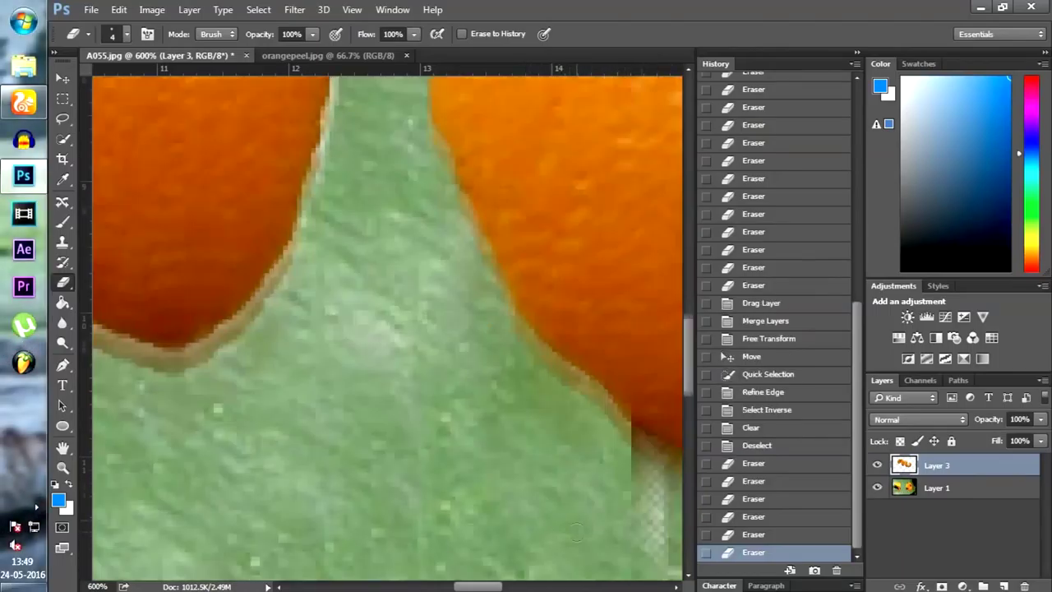
pyautogui.hscroll(8, 387, 327)
pyautogui.click(140, 353)
pyautogui.click(153, 367)
pyautogui.click(165, 378)
pyautogui.click(165, 378)
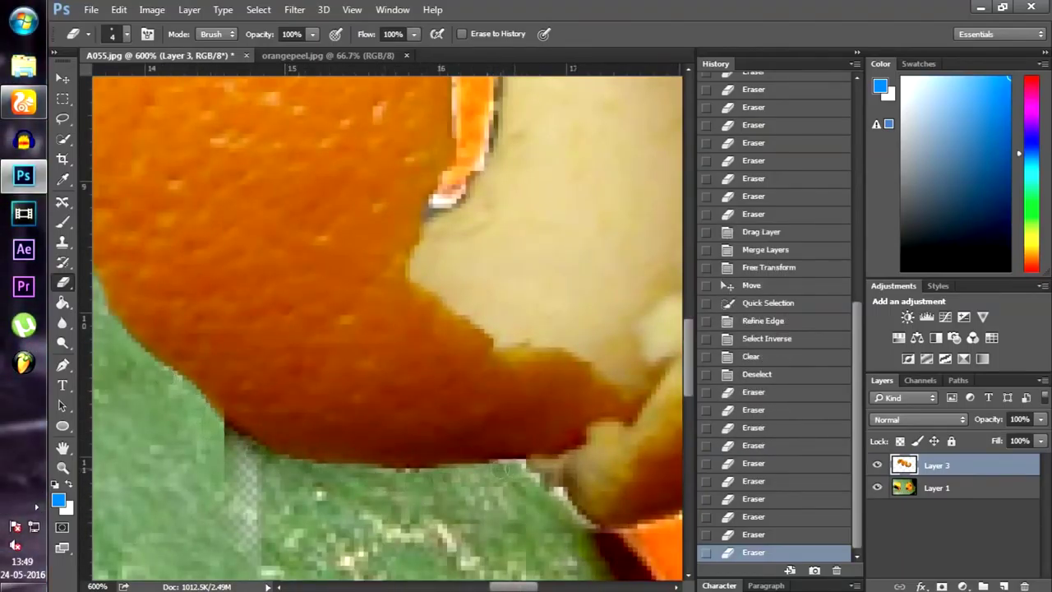
# Erase the white fringe along the bottom and outer edge of the peel's right end, up to its upper tip
pyautogui.moveTo(562, 512); pyautogui.dragTo(616, 535)
pyautogui.click(635, 535)
pyautogui.click(653, 531)
pyautogui.click(665, 525)
pyautogui.moveTo(679, 519); pyautogui.dragTo(205, 517)
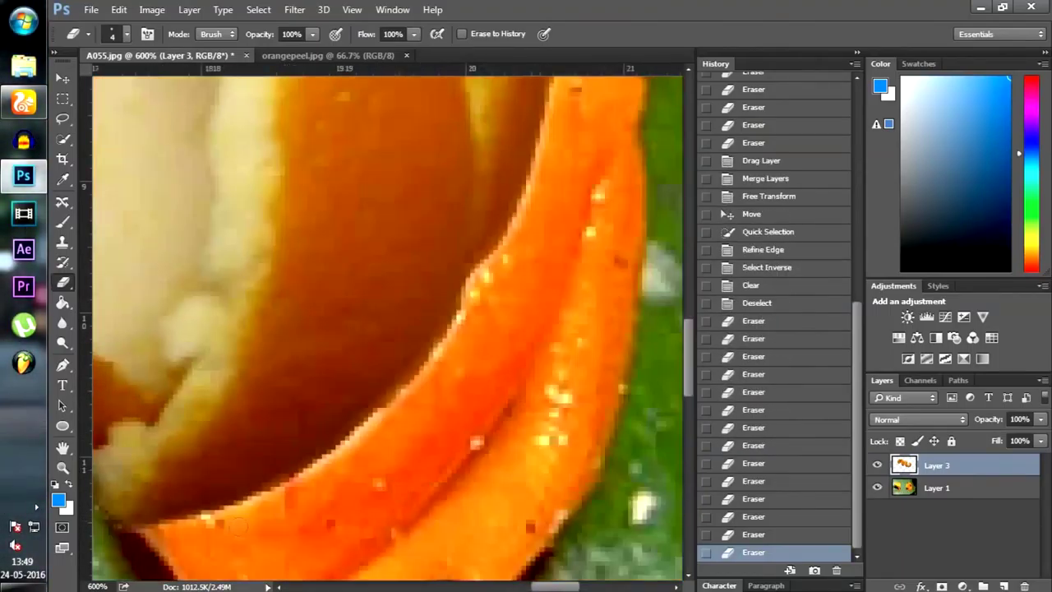
pyautogui.moveTo(272, 499)
pyautogui.mouseDown()
pyautogui.moveTo(366, 427)
pyautogui.moveTo(460, 300)
pyautogui.moveTo(531, 177)
pyautogui.mouseUp()
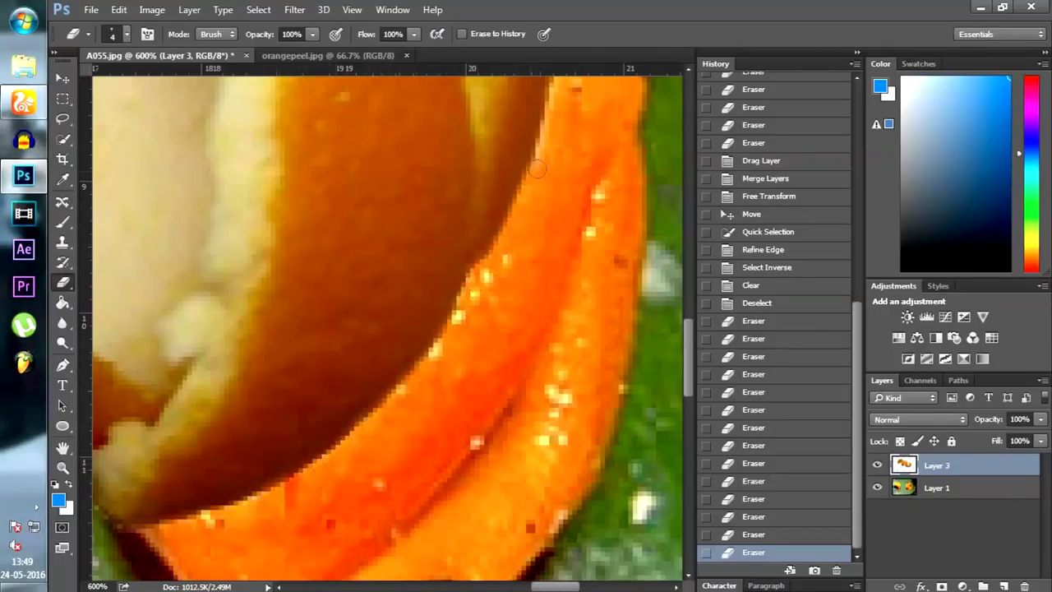
pyautogui.scroll(3, 594, 167)
pyautogui.click(419, 156)
pyautogui.moveTo(427, 146)
pyautogui.mouseDown()
pyautogui.moveTo(503, 96)
pyautogui.moveTo(533, 117)
pyautogui.moveTo(552, 171)
pyautogui.mouseUp()
# Erase the fringe along the upper edge of the rightmost peel strip and down into the gap beside the middle strip
pyautogui.scroll(3, 466, 134)
pyautogui.scroll(1, 466, 134)
pyautogui.moveTo(421, 279); pyautogui.dragTo(304, 171)
pyautogui.click(396, 272)
pyautogui.scroll(1, 401, 276)
pyautogui.moveTo(232, 184)
pyautogui.mouseDown()
pyautogui.moveTo(112, 238)
pyautogui.moveTo(101, 284)
pyautogui.mouseUp()
pyautogui.hscroll(-3, 101, 284)
pyautogui.scroll(-2, 557, 188)
pyautogui.moveTo(556, 188)
pyautogui.mouseDown()
pyautogui.moveTo(532, 204)
pyautogui.moveTo(501, 260)
pyautogui.moveTo(468, 353)
pyautogui.moveTo(458, 448)
pyautogui.moveTo(426, 479)
pyautogui.moveTo(447, 412)
pyautogui.moveTo(446, 332)
pyautogui.mouseUp()
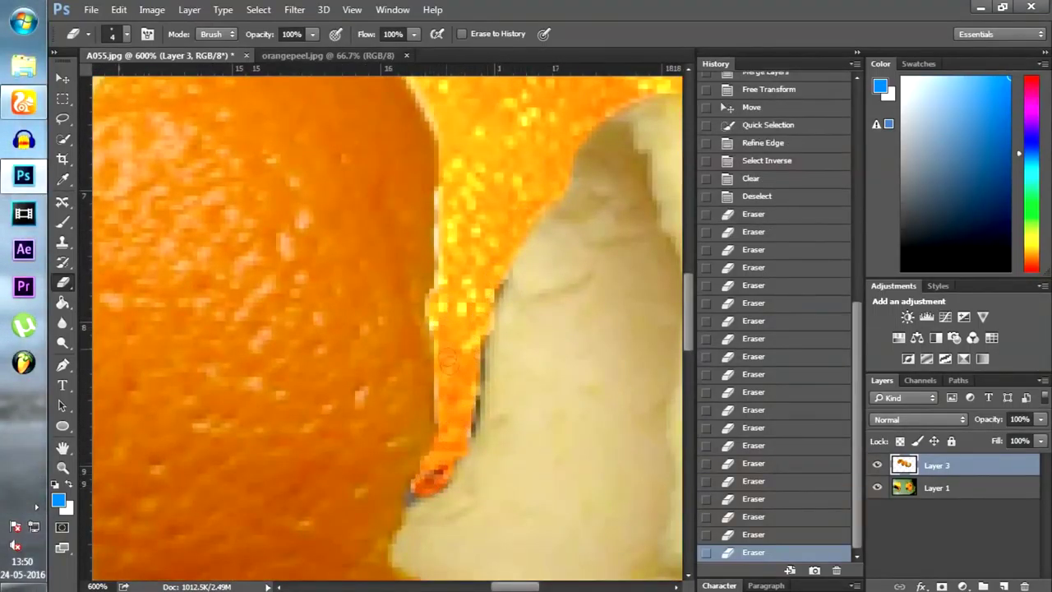
# Erase the fringe up the middle strip's edge beside the gap and along its upper outline
pyautogui.scroll(2, 447, 332)
pyautogui.moveTo(445, 271); pyautogui.dragTo(446, 239)
pyautogui.scroll(1, 446, 230)
pyautogui.moveTo(447, 216); pyautogui.dragTo(387, 142)
pyautogui.scroll(5, 387, 141)
pyautogui.moveTo(387, 292)
pyautogui.mouseDown()
pyautogui.moveTo(233, 145)
pyautogui.moveTo(131, 78)
pyautogui.mouseUp()
pyautogui.scroll(3, 131, 78)
pyautogui.moveTo(123, 329); pyautogui.dragTo(592, 387)
# With a 3 px Eraser, remove the fringe in the upper notch between the left and middle peel strips
pyautogui.press('[')
pyautogui.press('[')
pyautogui.press('[')
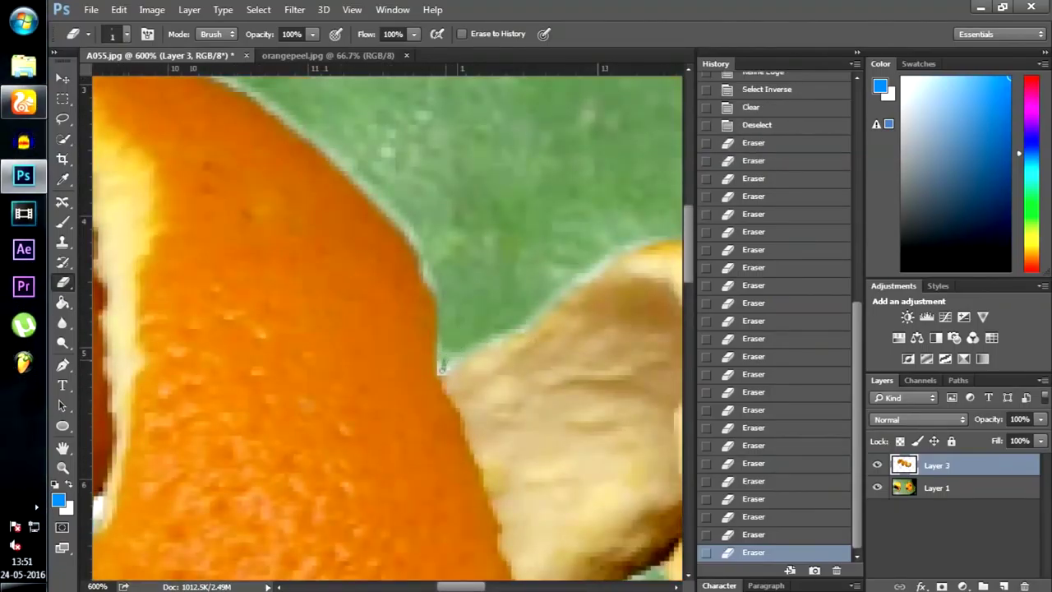
pyautogui.press(']')
pyautogui.press(']')
pyautogui.click(444, 366)
pyautogui.moveTo(450, 358); pyautogui.dragTo(644, 243)
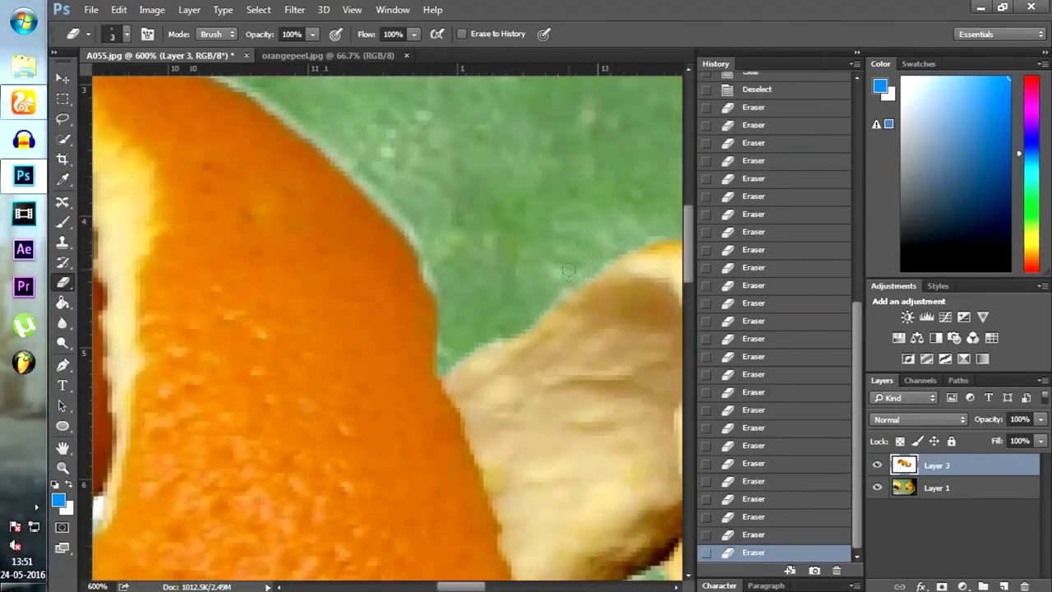
pyautogui.hscroll(5, 608, 245)
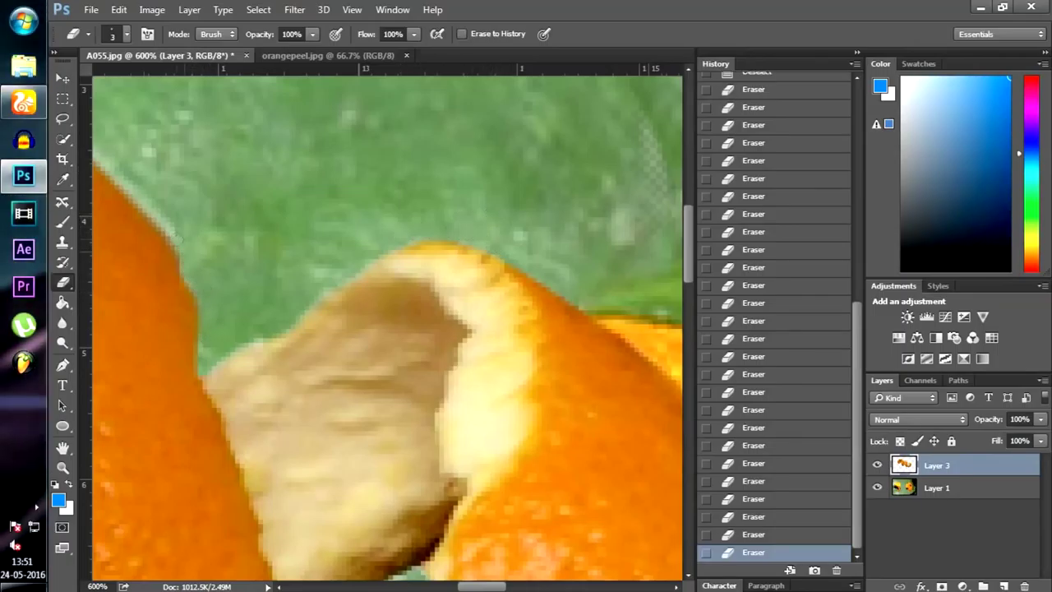
# Erase the white fringe along the top curve of the left peel strip
pyautogui.scroll(1, 176, 238)
pyautogui.hscroll(-4, 246, 205)
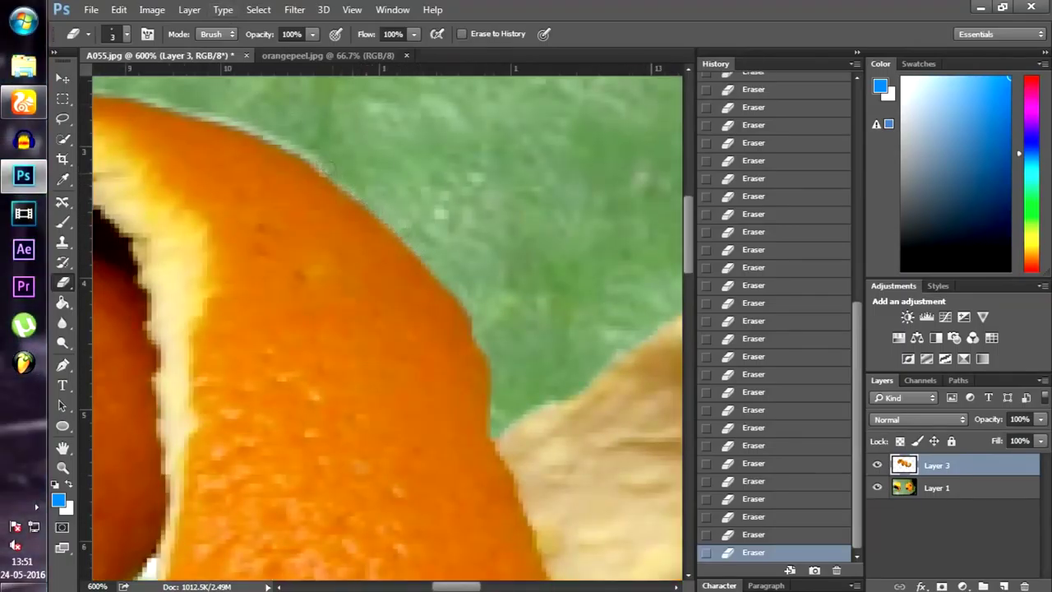
pyautogui.moveTo(287, 146); pyautogui.dragTo(133, 98)
pyautogui.scroll(2, 133, 98)
pyautogui.hscroll(-6, 133, 98)
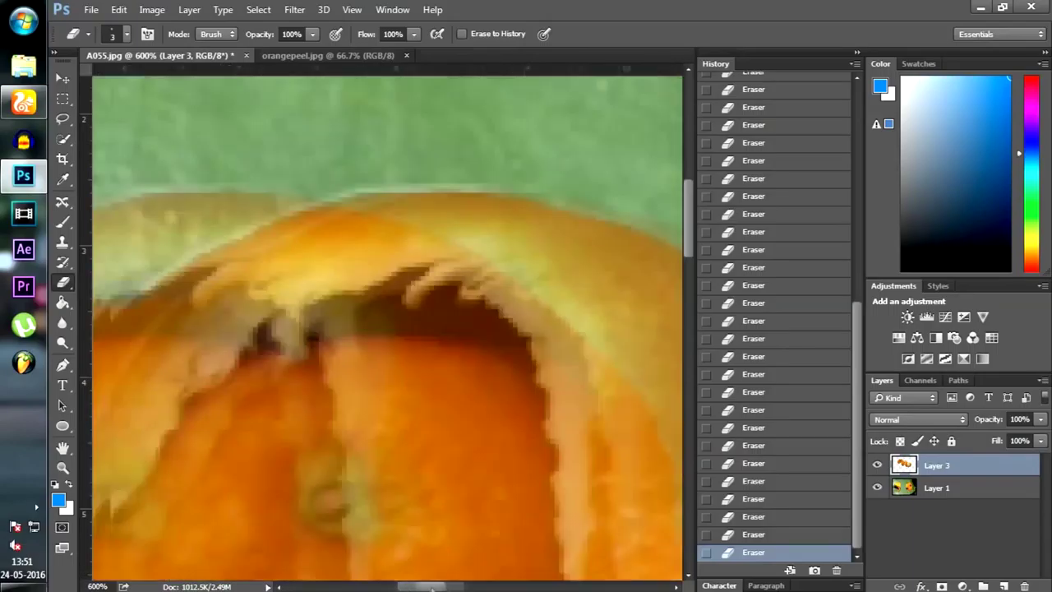
pyautogui.moveTo(549, 191); pyautogui.dragTo(459, 184)
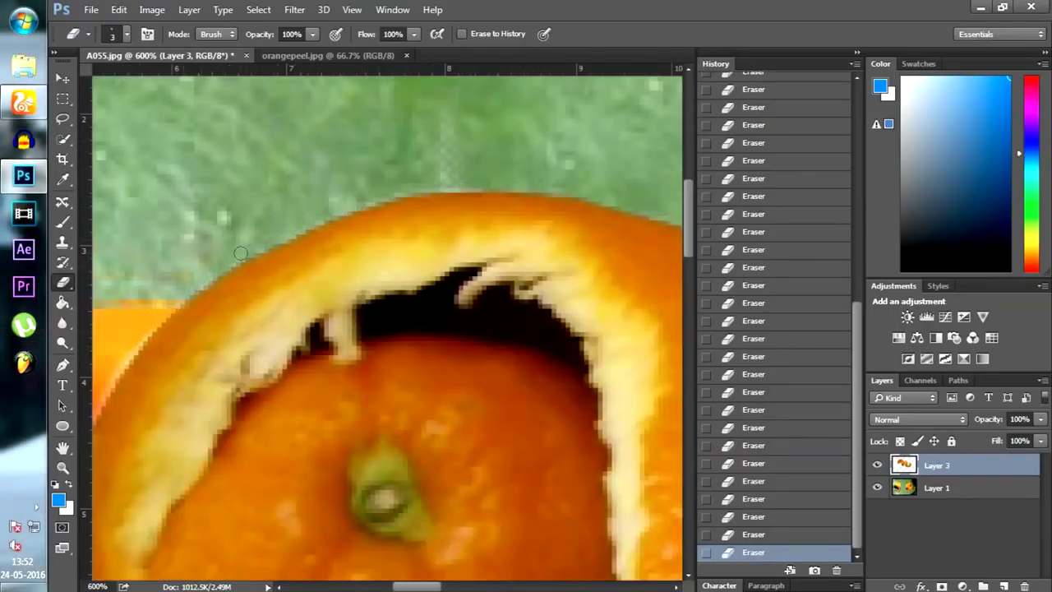
# Erase the fringe around the outer left side and underside of the whole orange end
pyautogui.scroll(-1, 164, 328)
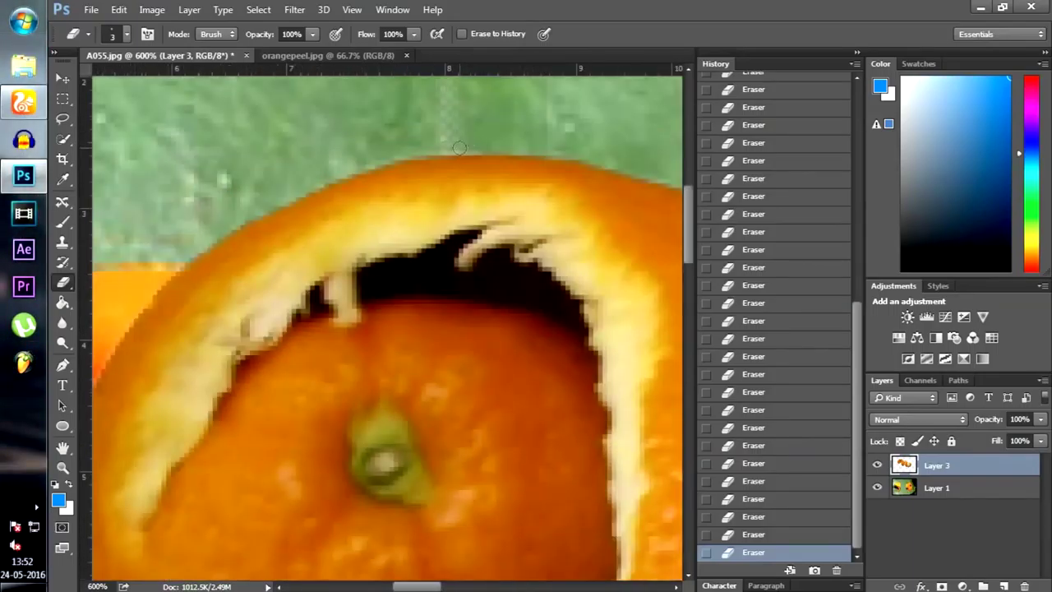
pyautogui.scroll(-2, 304, 180)
pyautogui.hscroll(-2, 246, 263)
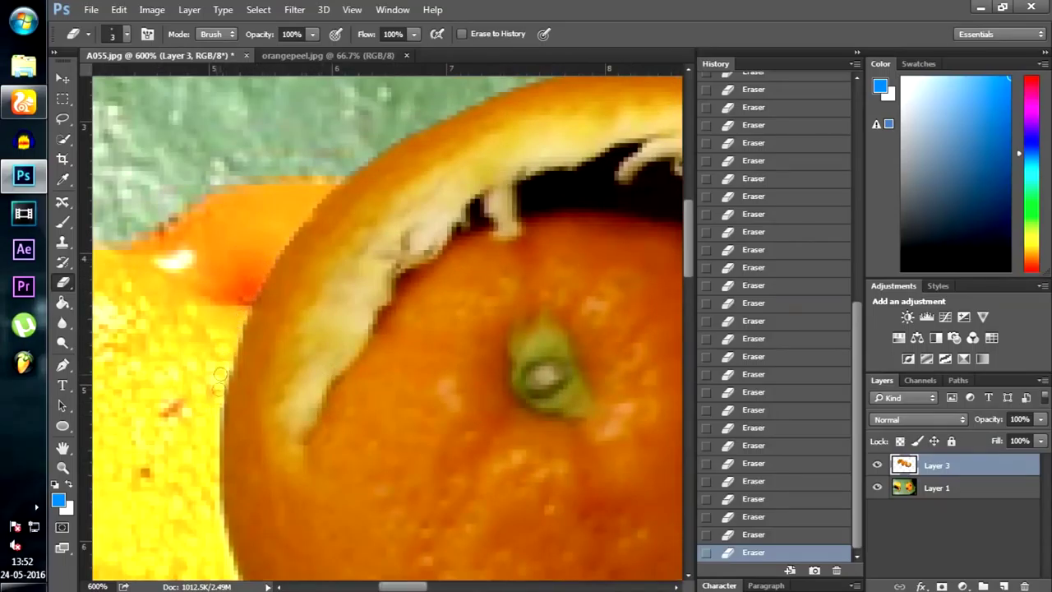
pyautogui.scroll(-3, 213, 315)
pyautogui.moveTo(254, 439)
pyautogui.mouseDown()
pyautogui.moveTo(346, 533)
pyautogui.moveTo(479, 523)
pyautogui.mouseUp()
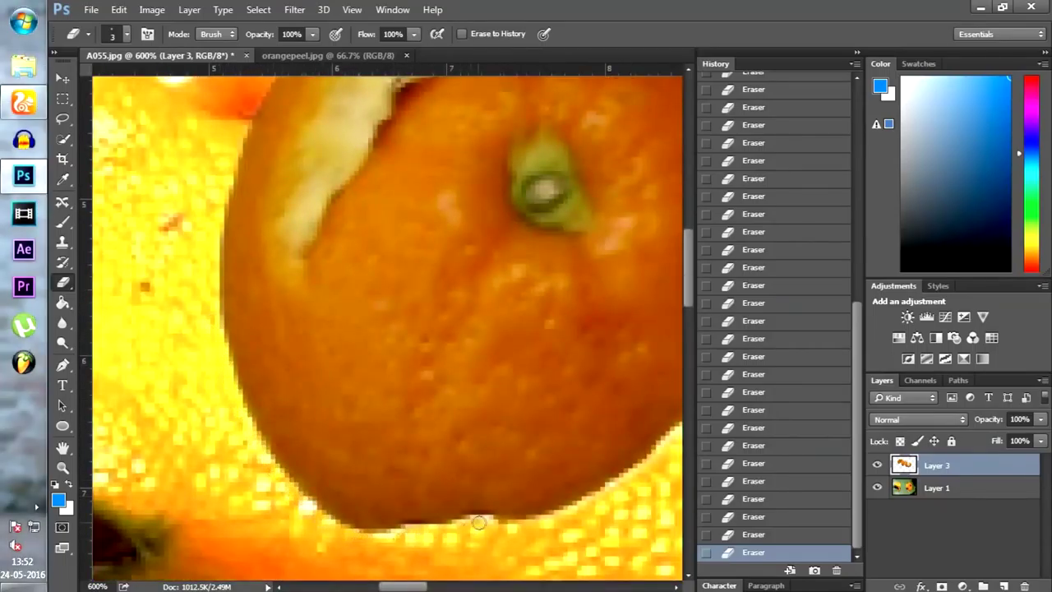
pyautogui.moveTo(640, 464)
pyautogui.mouseDown()
pyautogui.moveTo(427, 377)
pyautogui.moveTo(559, 263)
pyautogui.moveTo(558, 311)
pyautogui.moveTo(379, 416)
pyautogui.moveTo(398, 401)
pyautogui.mouseUp()
pyautogui.moveTo(462, 351)
pyautogui.mouseDown()
pyautogui.moveTo(545, 266)
pyautogui.moveTo(518, 345)
pyautogui.mouseUp()
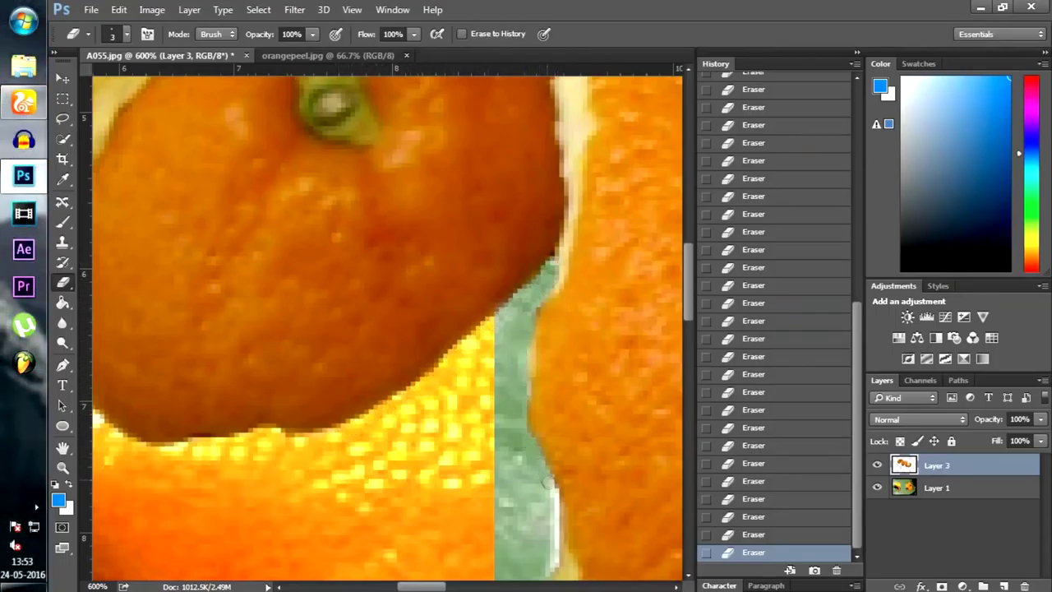
# Erase the fringe down the left side and around the pointed lower tip of the large left peel strip
pyautogui.scroll(-3, 542, 472)
pyautogui.moveTo(542, 460)
pyautogui.mouseDown()
pyautogui.moveTo(558, 506)
pyautogui.moveTo(612, 551)
pyautogui.mouseUp()
pyautogui.scroll(-2, 546, 339)
pyautogui.hscroll(6, 546, 339)
pyautogui.hscroll(-2, 210, 472)
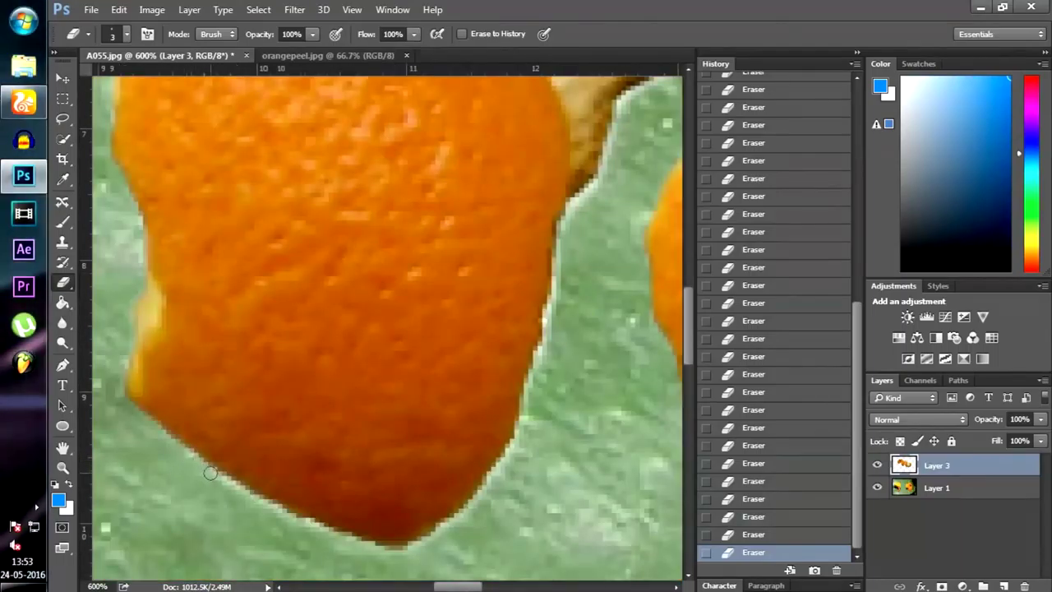
pyautogui.moveTo(320, 527)
pyautogui.mouseDown()
pyautogui.moveTo(387, 548)
pyautogui.moveTo(446, 532)
pyautogui.mouseUp()
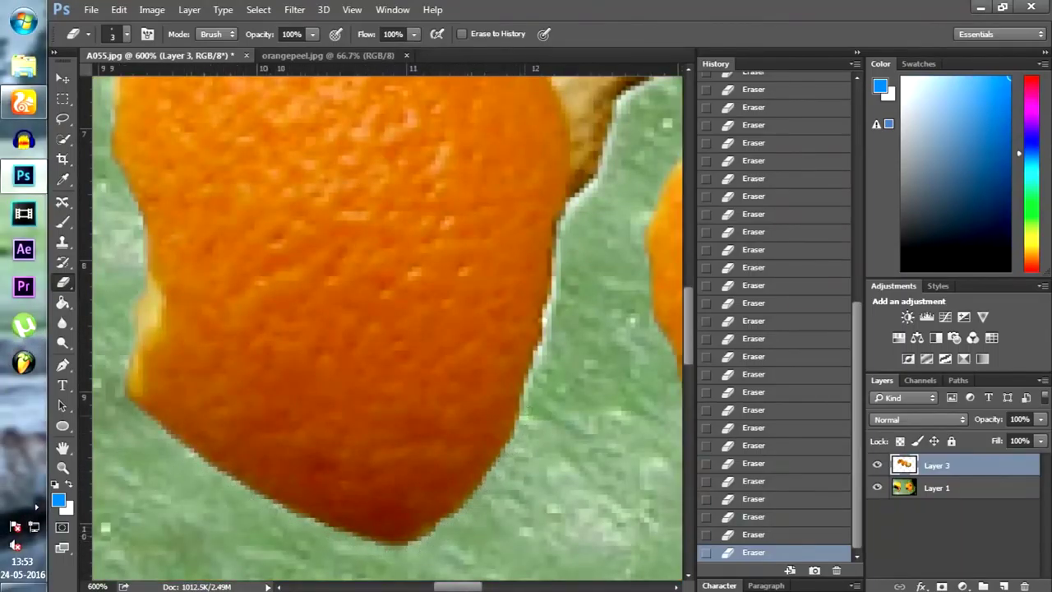
# Erase the fringe up the right side of the left strip and beneath the inner peel connecting to the middle strip
pyautogui.scroll(3, 559, 346)
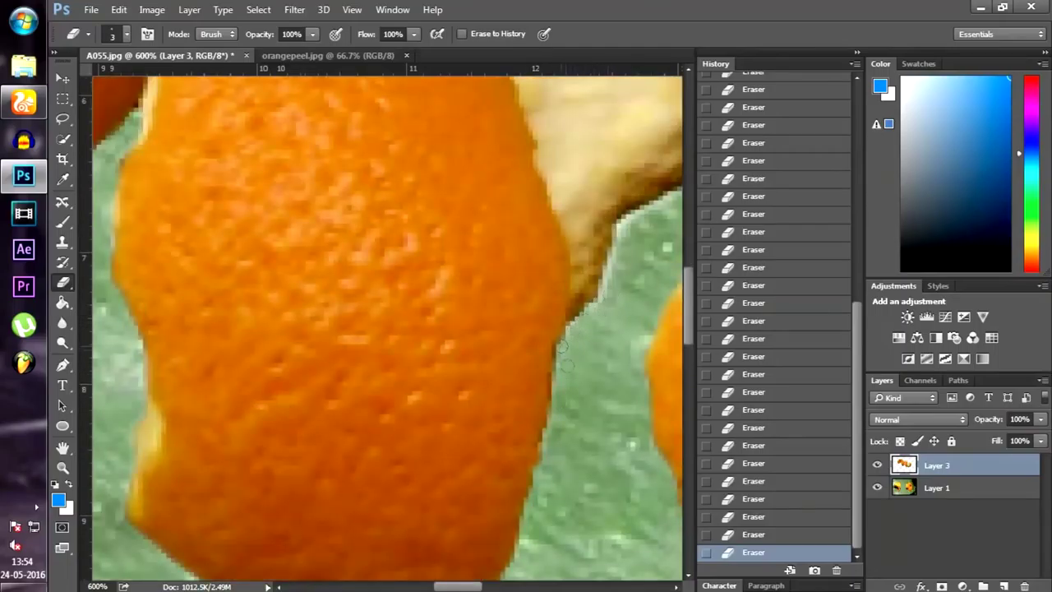
pyautogui.scroll(1, 561, 347)
pyautogui.hscroll(3, 562, 243)
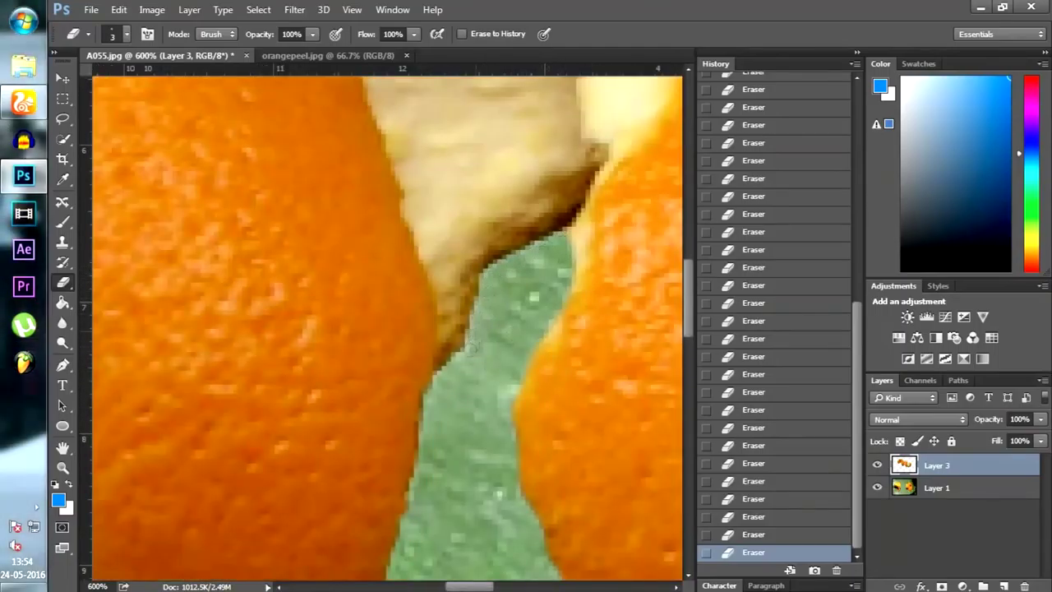
pyautogui.scroll(-3, 509, 345)
pyautogui.scroll(-1, 510, 349)
pyautogui.moveTo(469, 586); pyautogui.dragTo(496, 586)
pyautogui.scroll(-2, 334, 350)
# Shift the cleaned peel slightly to the left over the frog with the Move tool
pyautogui.hotkey('ctrl', '-')
pyautogui.hotkey('ctrl', '-')
pyautogui.scroll(-2, 332, 348)
pyautogui.scroll(2, 332, 350)
pyautogui.click(63, 80)
pyautogui.moveTo(381, 311); pyautogui.dragTo(372, 309)
pyautogui.hotkey('ctrl', '-')
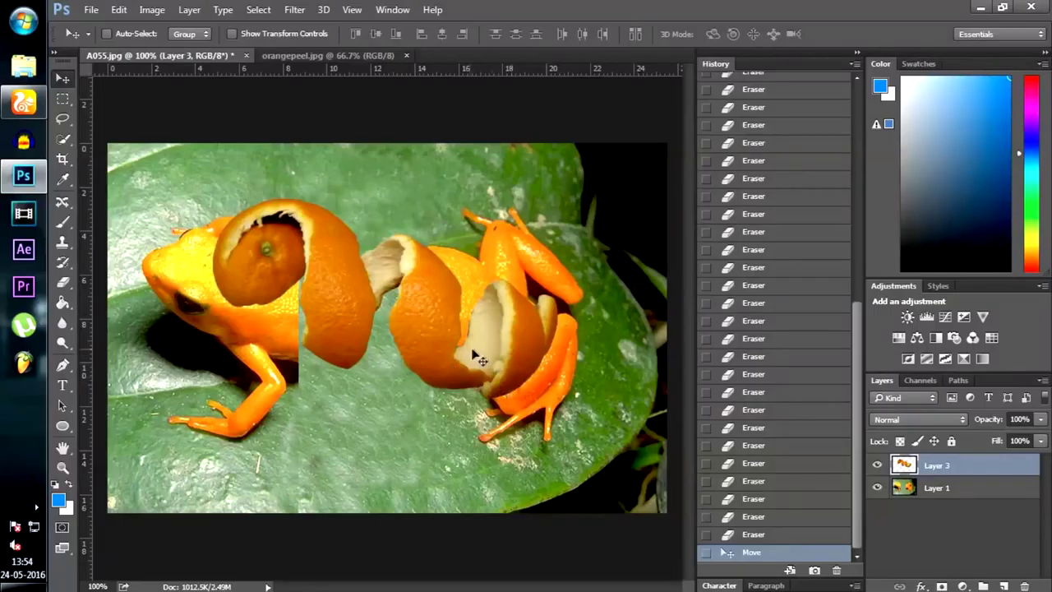
# With Free Transform, enlarge the peel to about 102.7%, shift it left over the frog's head and rotate it about -4.6°
pyautogui.hotkey('ctrl', 't')
pyautogui.moveTo(561, 196); pyautogui.dragTo(543, 210)
pyautogui.moveTo(499, 362); pyautogui.dragTo(456, 334)
pyautogui.moveTo(498, 174); pyautogui.dragTo(536, 149)
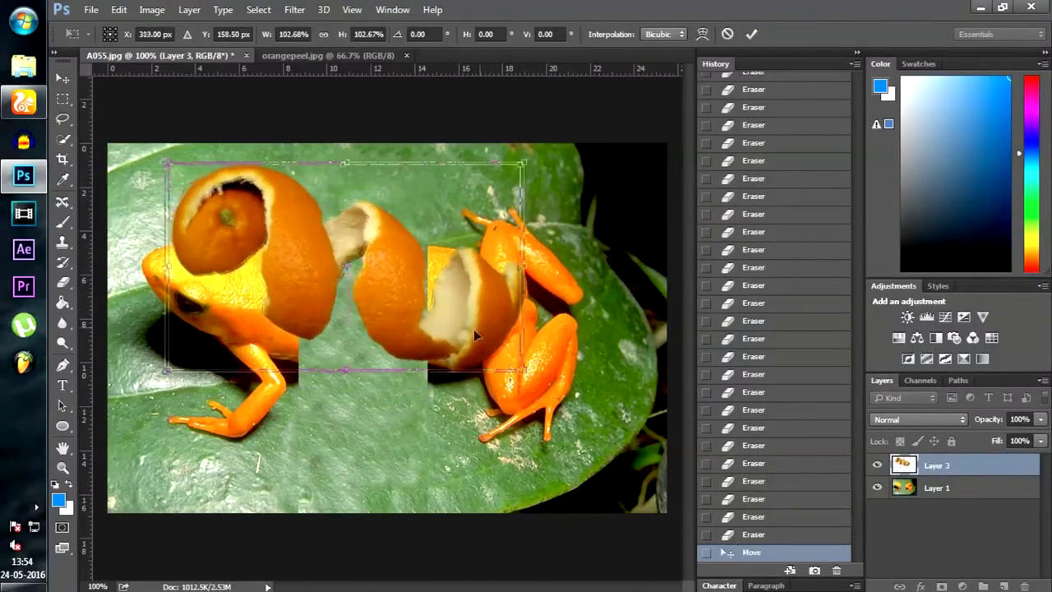
pyautogui.moveTo(473, 328); pyautogui.dragTo(444, 337)
pyautogui.moveTo(520, 163); pyautogui.dragTo(511, 148)
pyautogui.moveTo(452, 311); pyautogui.dragTo(461, 324)
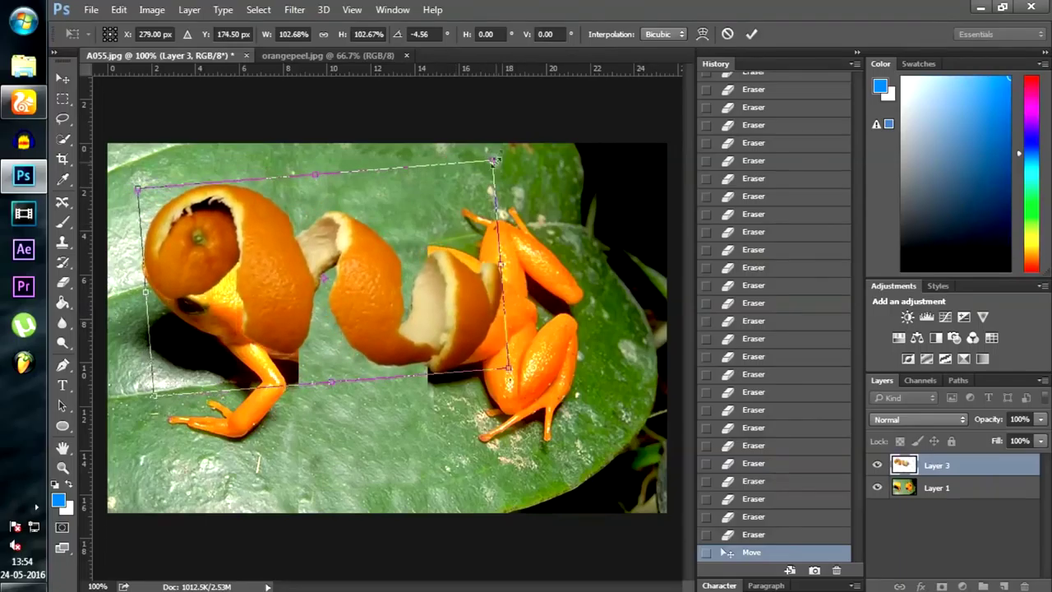
# Enlarge the peel to about 105.4% and rotate it to about -16° so its right end meets the frog's rear half
pyautogui.moveTo(517, 147); pyautogui.dragTo(497, 145)
pyautogui.moveTo(466, 281); pyautogui.dragTo(450, 291)
pyautogui.moveTo(492, 125); pyautogui.dragTo(462, 101)
pyautogui.moveTo(448, 288); pyautogui.dragTo(451, 316)
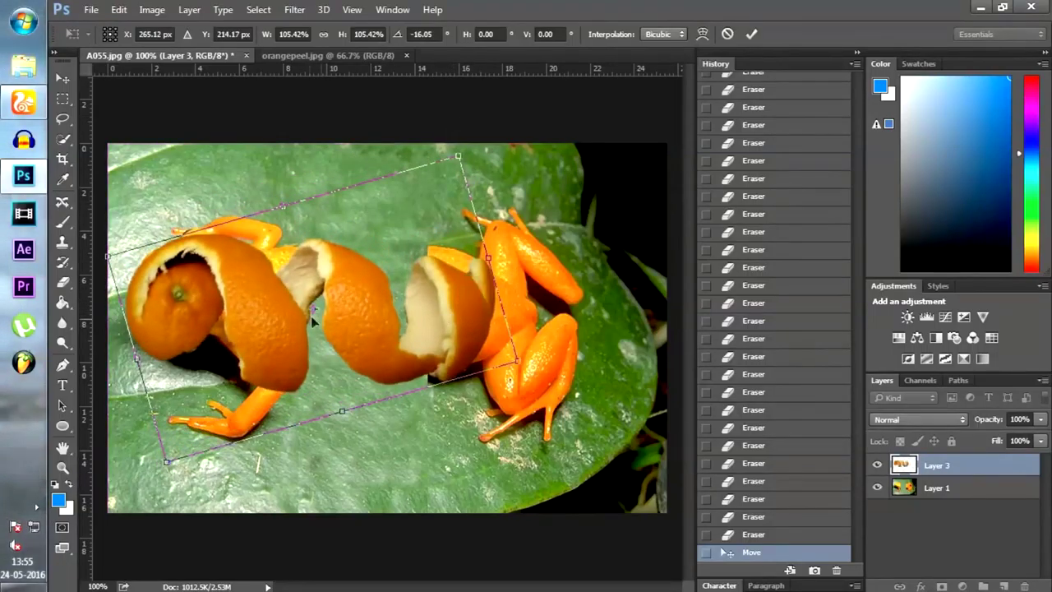
# Move the transform's reference point below the peel's left end, adjust the rotation to about -15.4°, and apply the transform
pyautogui.moveTo(314, 309); pyautogui.dragTo(162, 482)
pyautogui.moveTo(480, 141); pyautogui.dragTo(494, 157)
pyautogui.moveTo(340, 352); pyautogui.dragTo(330, 334)
pyautogui.moveTo(470, 132); pyautogui.dragTo(476, 136)
pyautogui.moveTo(448, 310); pyautogui.dragTo(445, 306)
pyautogui.moveTo(479, 139); pyautogui.dragTo(472, 111)
pyautogui.moveTo(313, 304); pyautogui.dragTo(326, 319)
pyautogui.moveTo(439, 310); pyautogui.dragTo(439, 303)
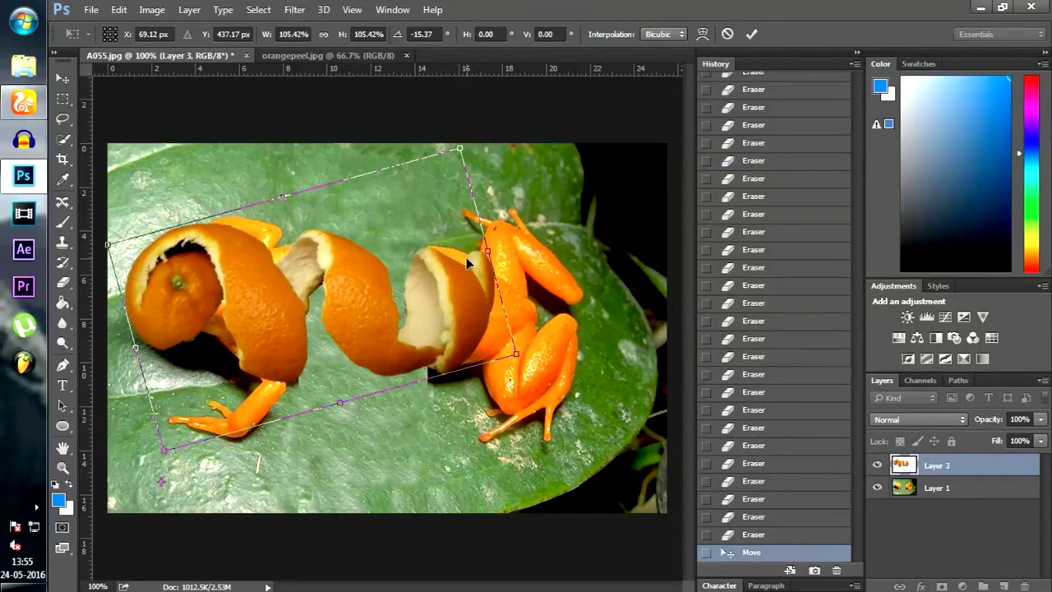
pyautogui.press('Return')
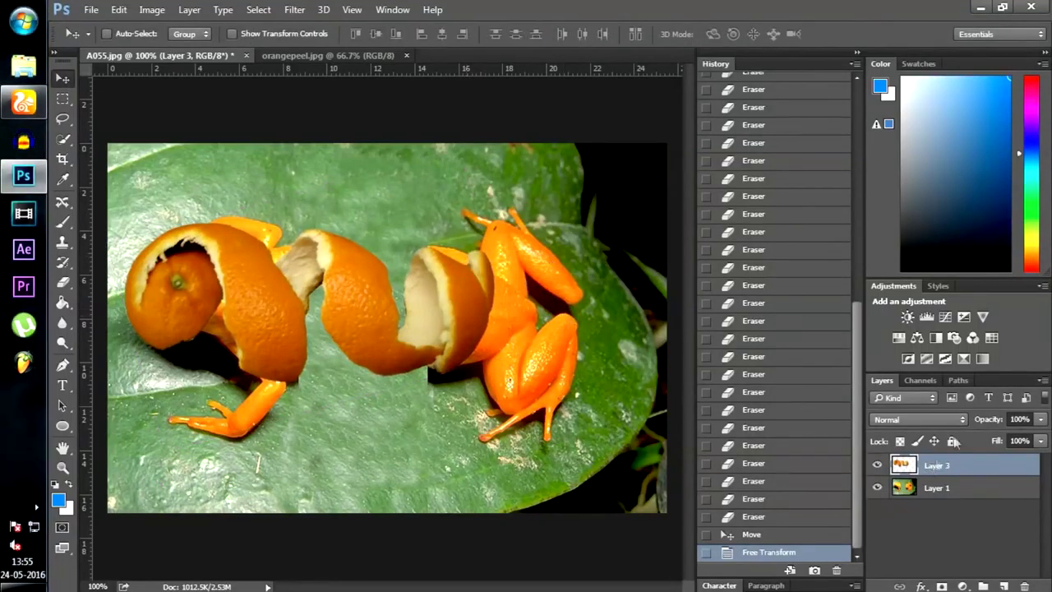
# Brighten the peel with a Curves adjustment raised at the midtones and merge it into the peel layer
pyautogui.click(926, 316)
pyautogui.moveTo(491, 432); pyautogui.dragTo(481, 416)
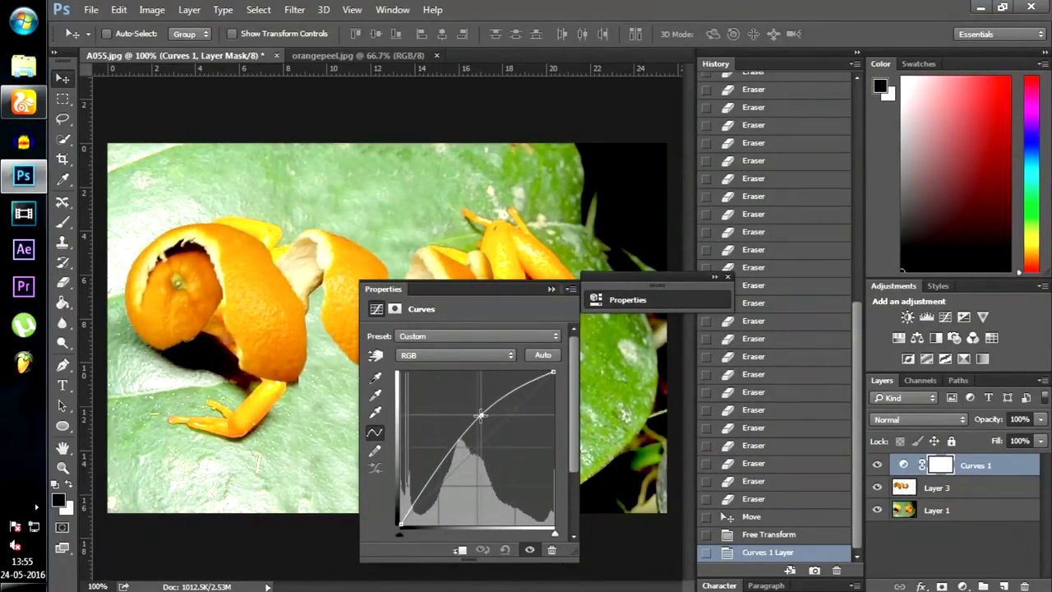
pyautogui.rightClick(986, 465)
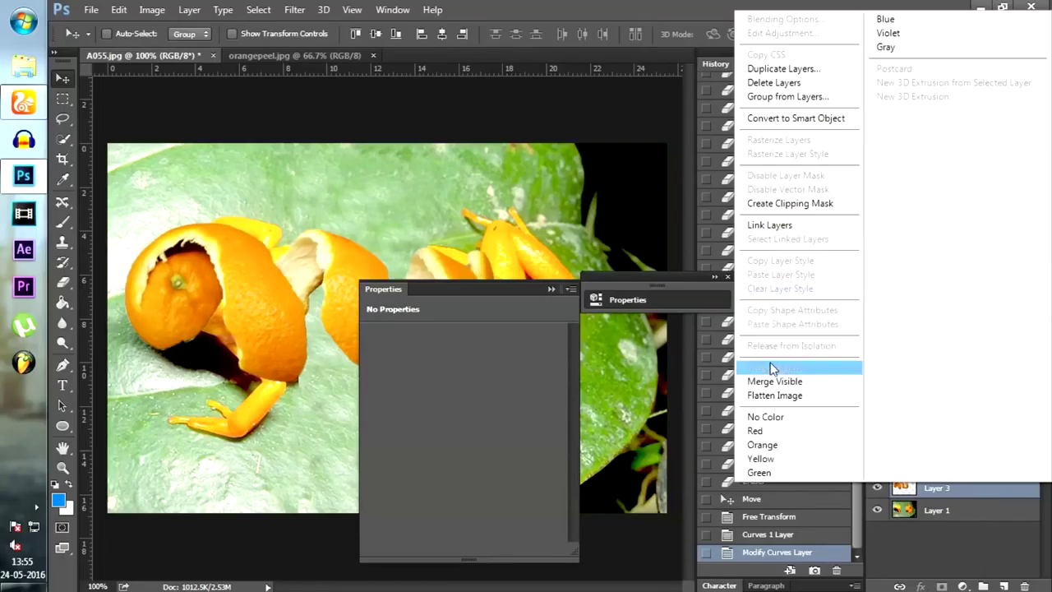
pyautogui.click(749, 362)
pyautogui.click(552, 290)
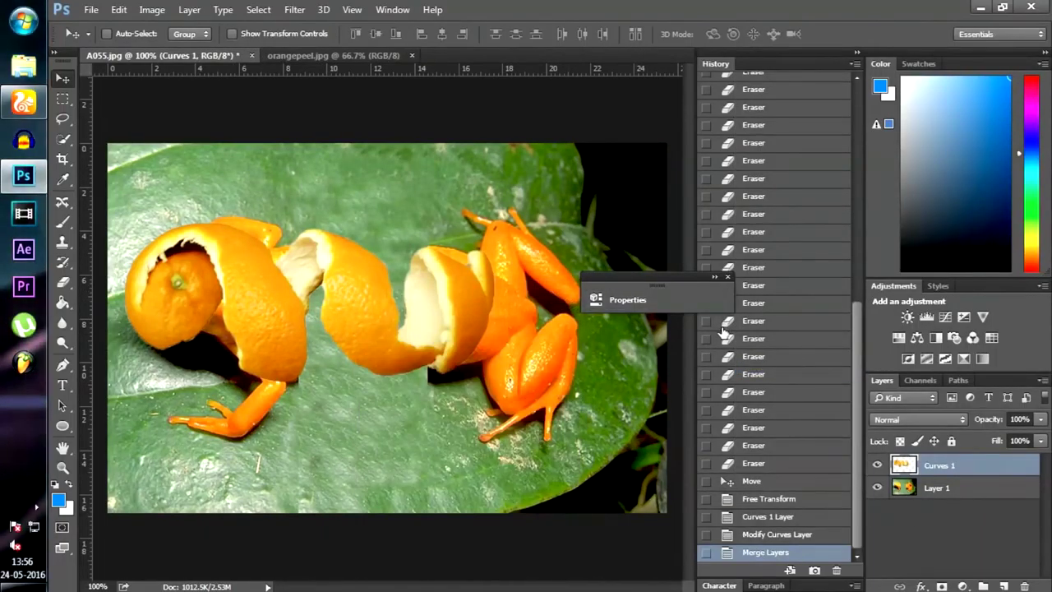
# Brighten the peel slightly more with a second Curves adjustment merged into its layer, and delete the unneeded Levels 1 adjustment
pyautogui.click(926, 317)
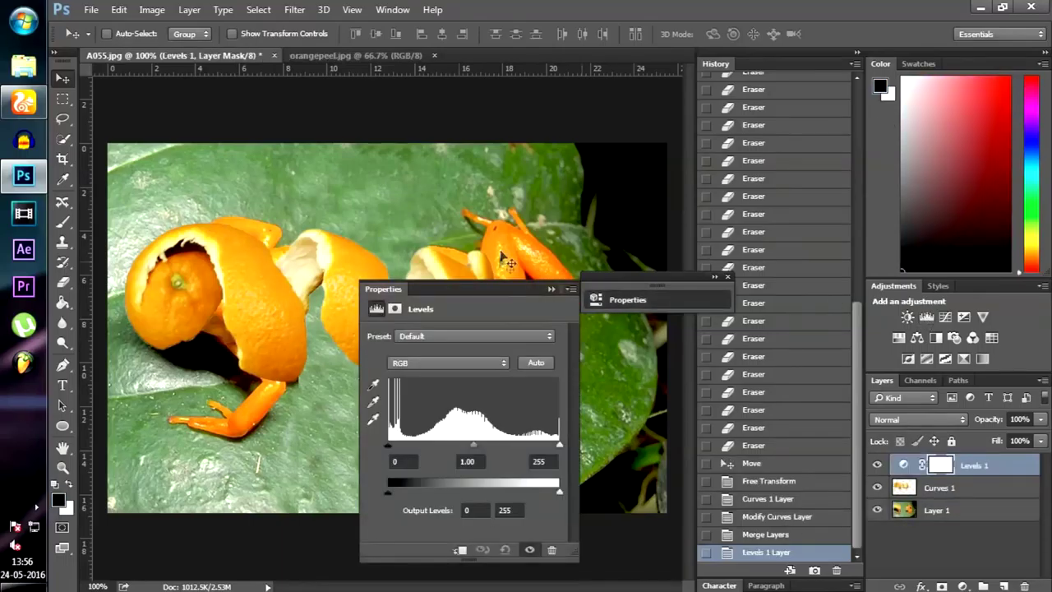
pyautogui.click(553, 290)
pyautogui.click(945, 317)
pyautogui.moveTo(481, 444); pyautogui.dragTo(494, 420)
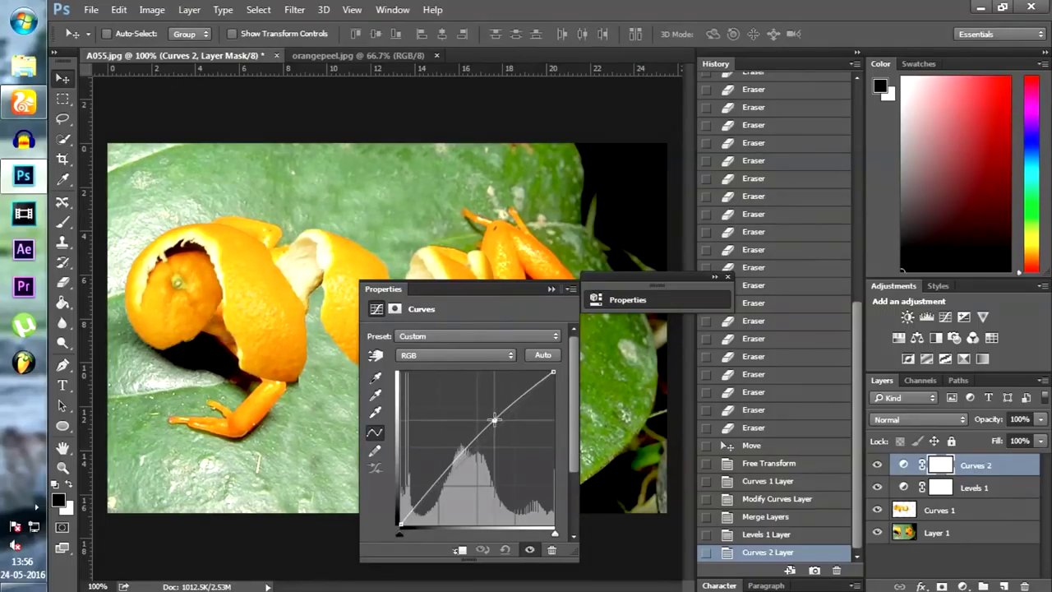
pyautogui.keyDown('ctrl'); pyautogui.click(989, 504); pyautogui.keyUp('ctrl')
pyautogui.rightClick(988, 504)
pyautogui.click(793, 383)
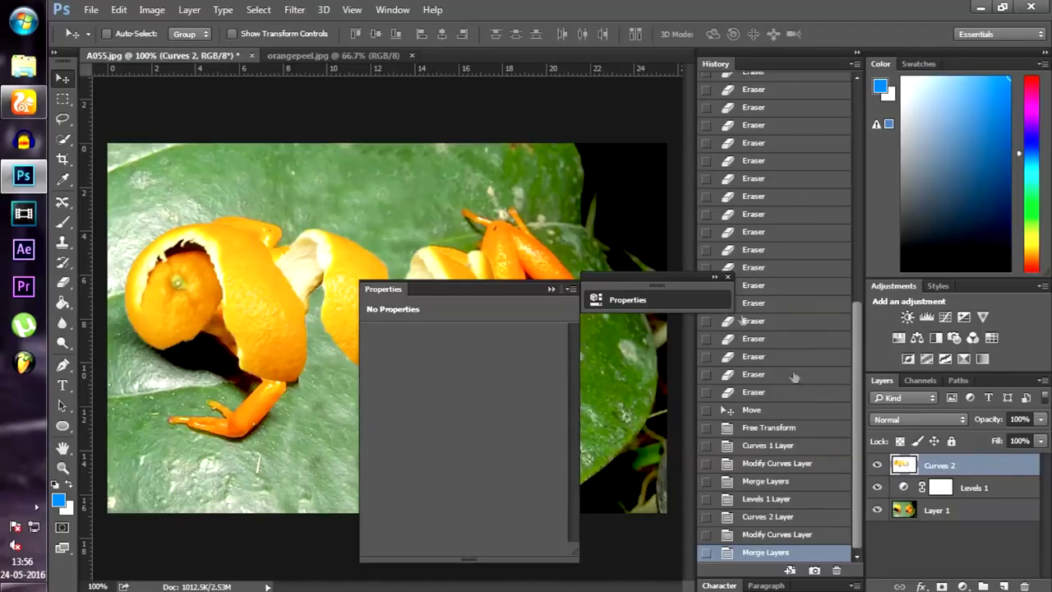
pyautogui.click(551, 289)
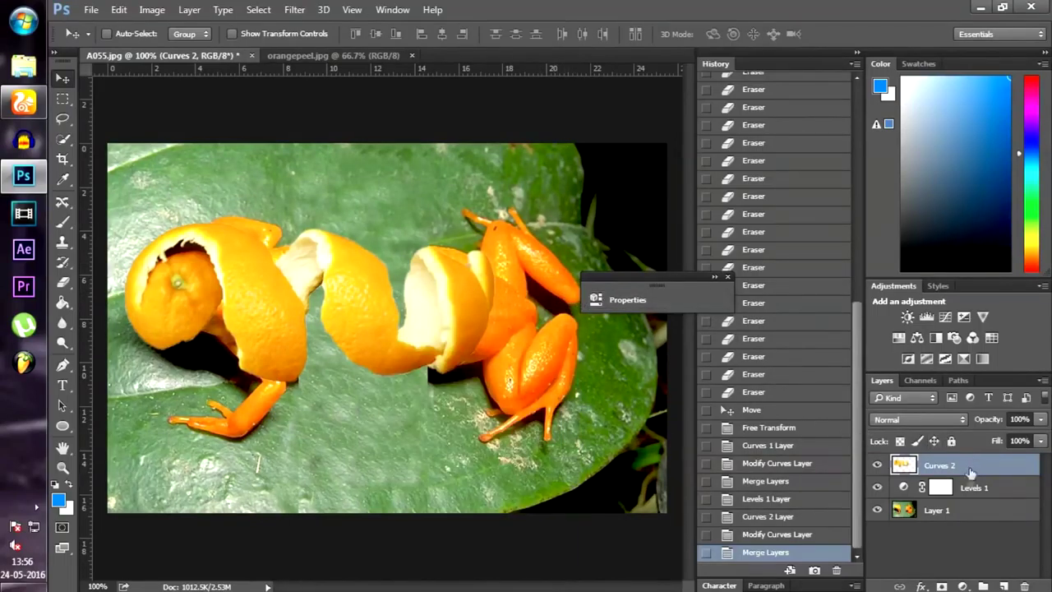
pyautogui.click(971, 488)
pyautogui.press('Delete')
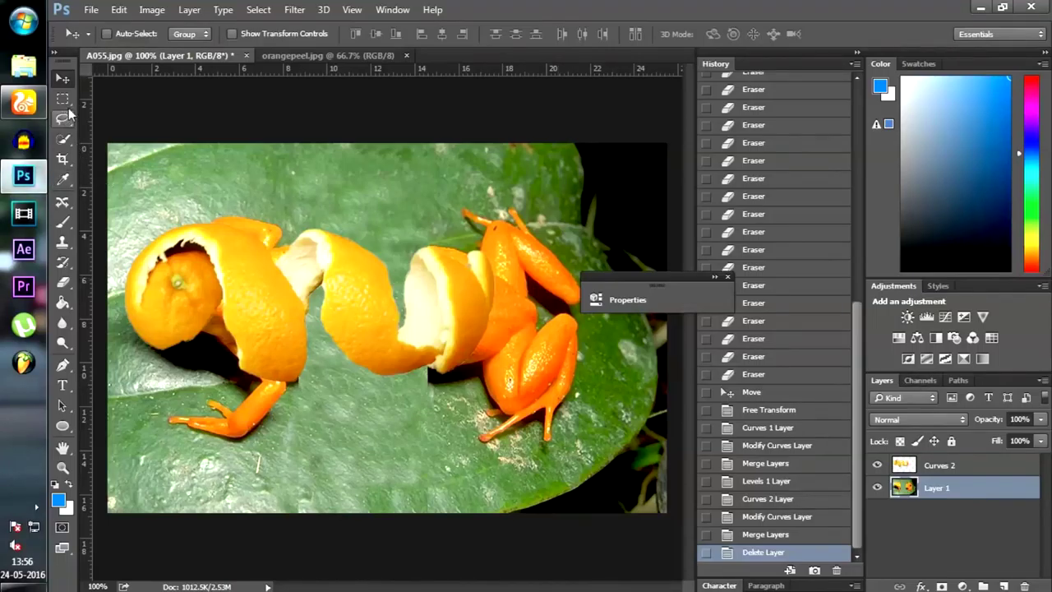
# On the Curves 2 peel layer, erase the whole orange and left peel portion covering the frog's head with a 30 px Eraser
pyautogui.click(63, 282)
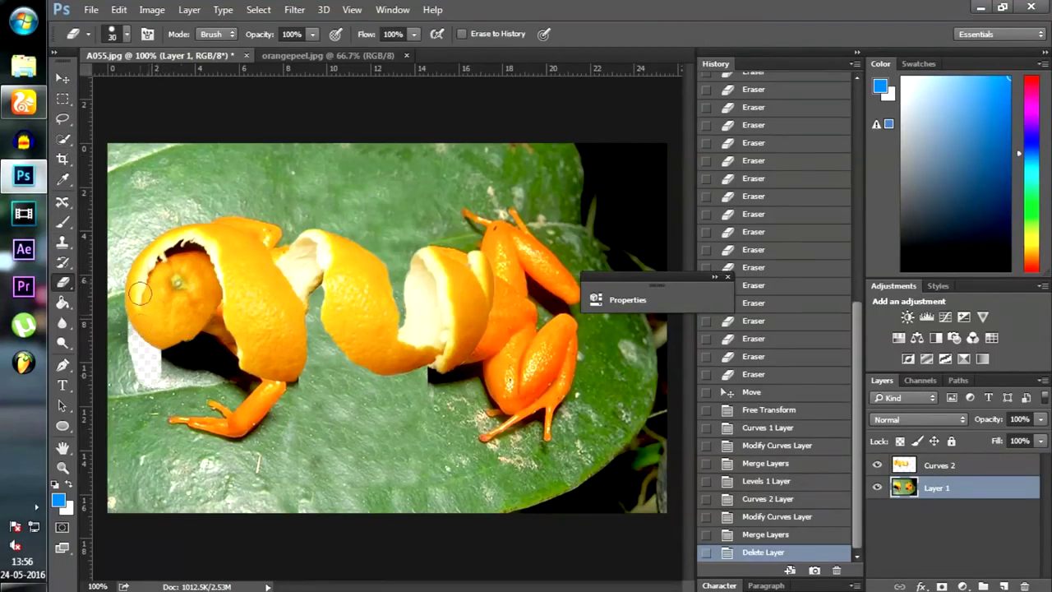
pyautogui.click(918, 468)
pyautogui.moveTo(169, 271)
pyautogui.mouseDown()
pyautogui.moveTo(135, 263)
pyautogui.moveTo(188, 289)
pyautogui.moveTo(194, 220)
pyautogui.moveTo(243, 182)
pyautogui.moveTo(241, 204)
pyautogui.mouseUp()
pyautogui.moveTo(255, 309)
pyautogui.mouseDown()
pyautogui.moveTo(233, 287)
pyautogui.moveTo(258, 372)
pyautogui.mouseUp()
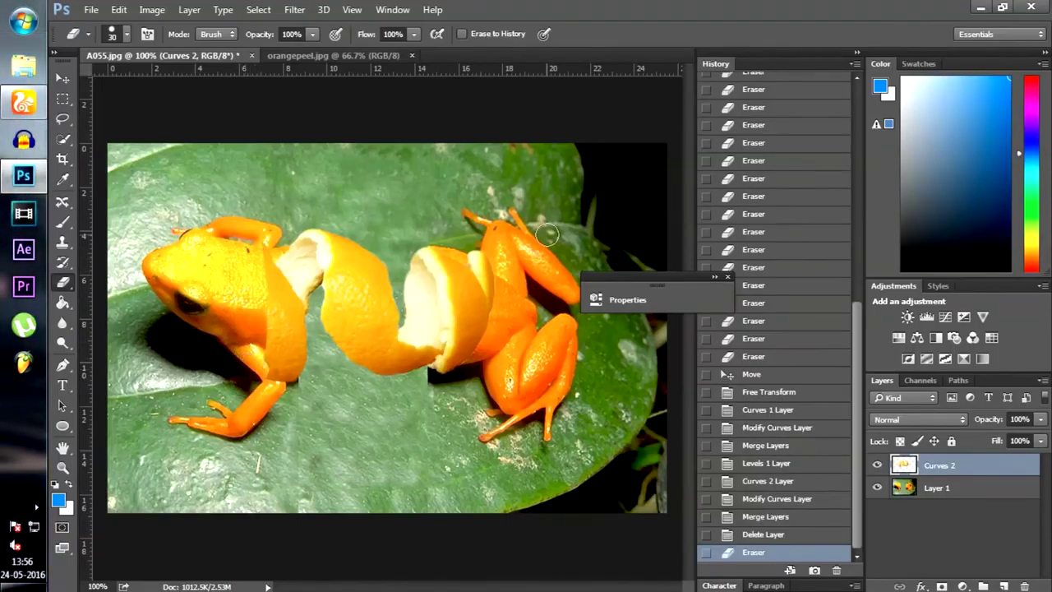
# Erase the outer edge of the peel's right end so it blends into the frog's rear body
pyautogui.moveTo(485, 242)
pyautogui.mouseDown()
pyautogui.moveTo(508, 287)
pyautogui.moveTo(536, 283)
pyautogui.mouseUp()
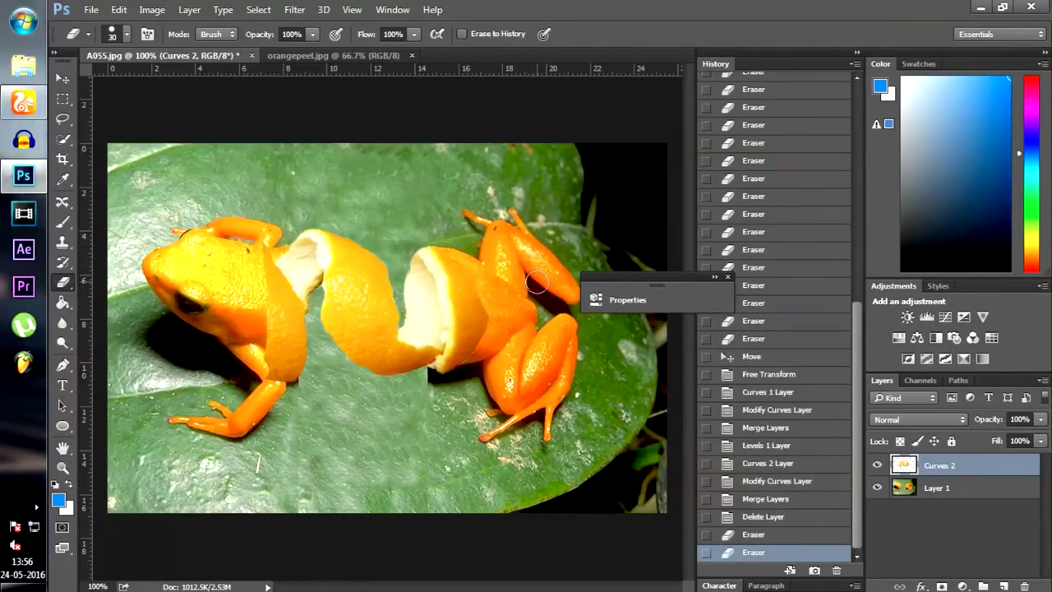
pyautogui.hotkey('ctrl', '+')
pyautogui.hotkey('ctrl', '-')
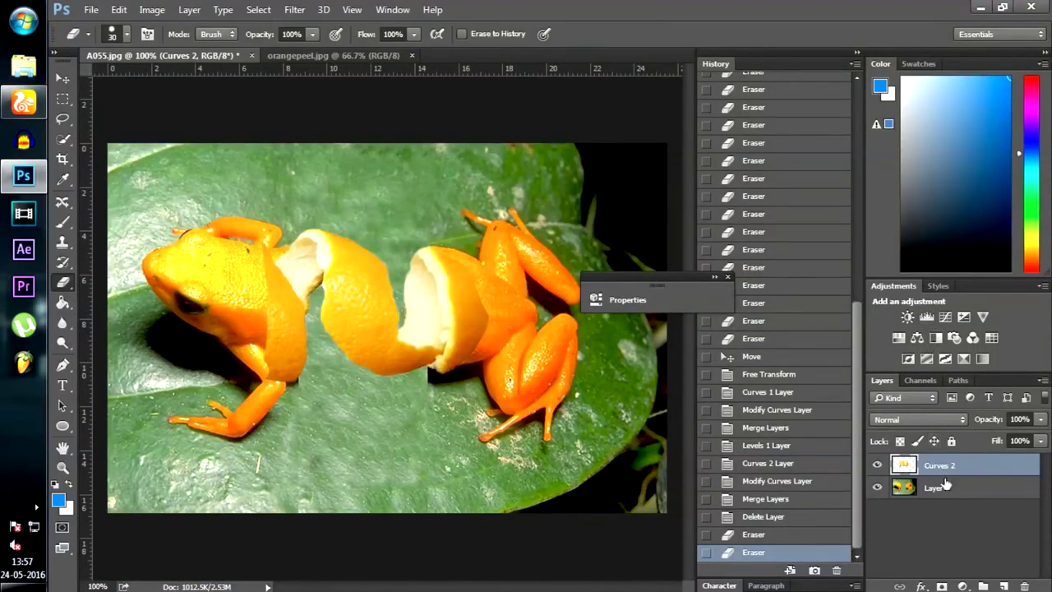
# Add a Color Balance adjustment below the peel layer with midtones at +1 red, +7 green and -23 yellow, and merge it into the frog layer
pyautogui.click(919, 338)
pyautogui.moveTo(459, 371)
pyautogui.mouseDown()
pyautogui.moveTo(469, 378)
pyautogui.moveTo(419, 369)
pyautogui.moveTo(452, 369)
pyautogui.moveTo(444, 373)
pyautogui.mouseUp()
pyautogui.moveTo(967, 479); pyautogui.dragTo(963, 501)
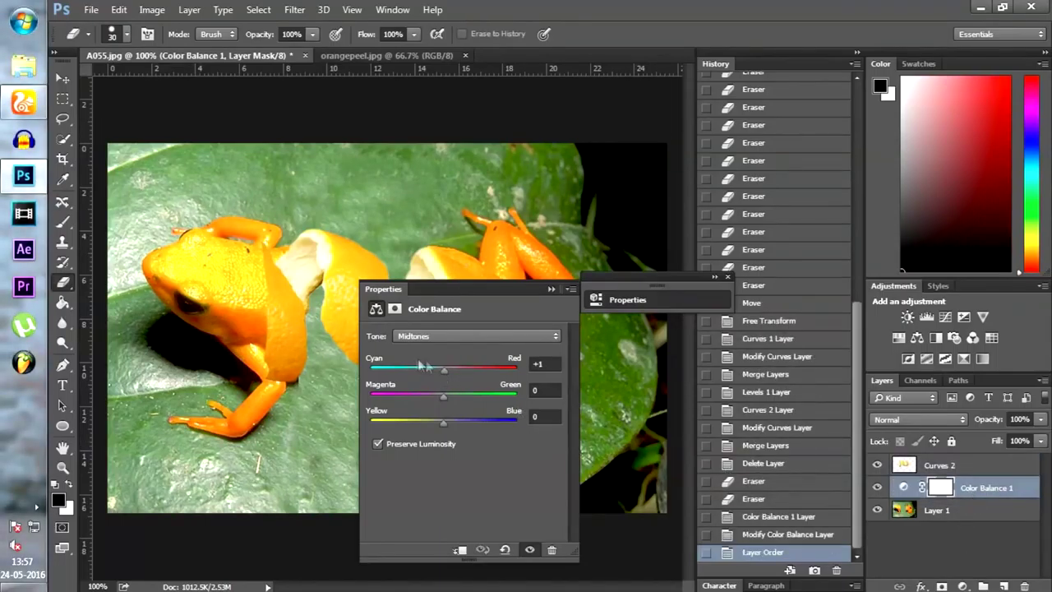
pyautogui.moveTo(432, 397); pyautogui.dragTo(422, 427)
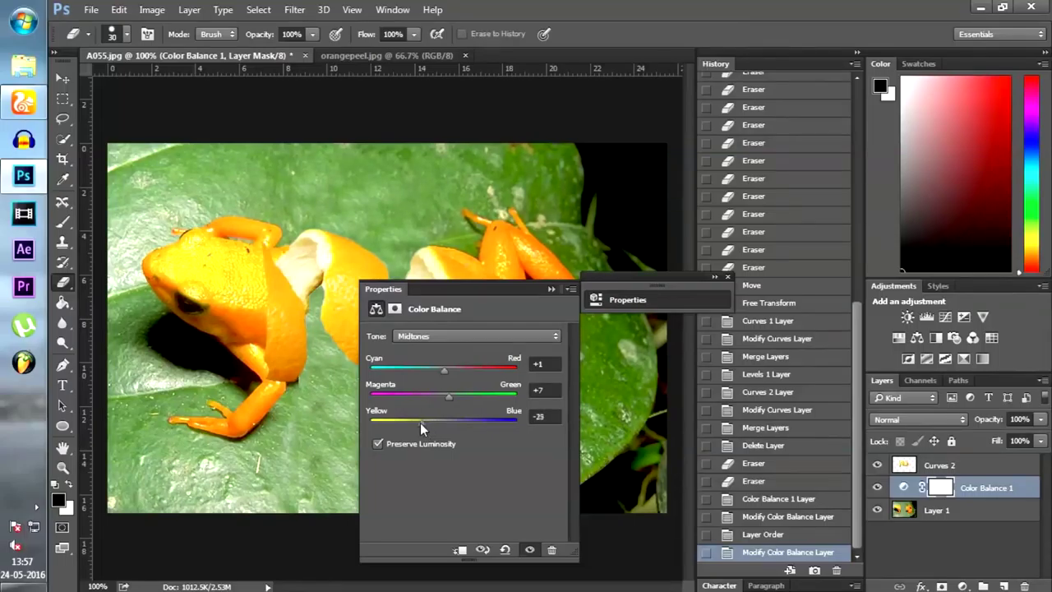
pyautogui.click(551, 288)
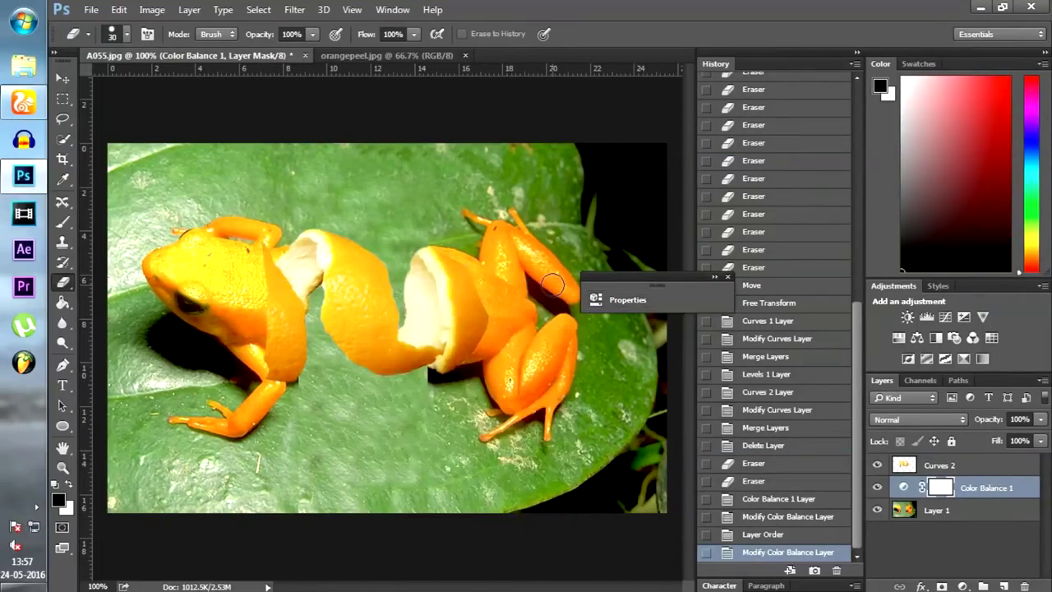
pyautogui.click(951, 510)
pyautogui.rightClick(951, 509)
pyautogui.click(780, 394)
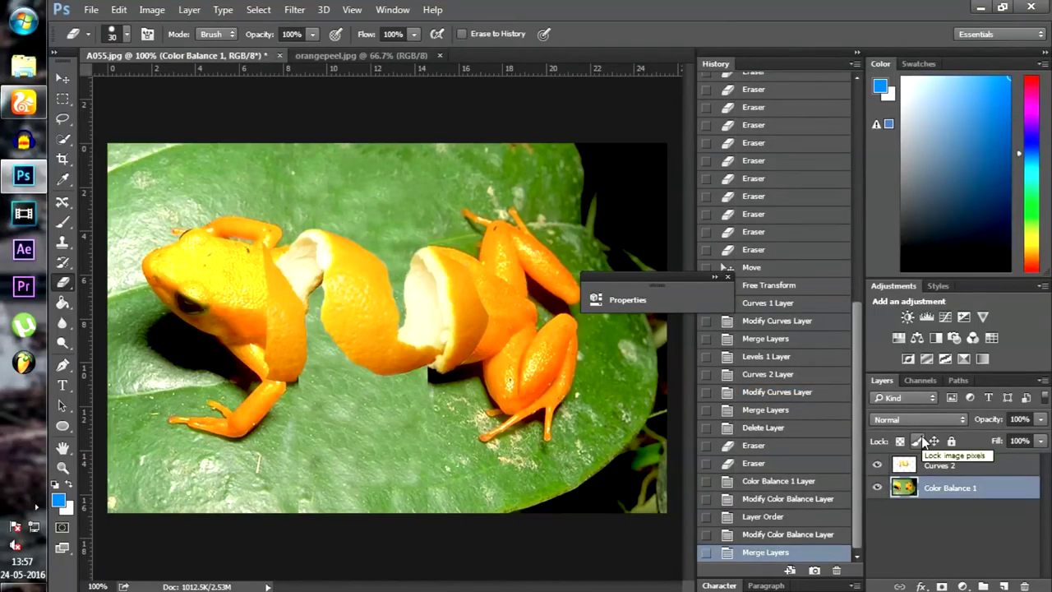
# Add a Selective Color adjustment for the reds with more cyan, slightly more magenta and less yellow, and place it below the peel layer
pyautogui.click(955, 467)
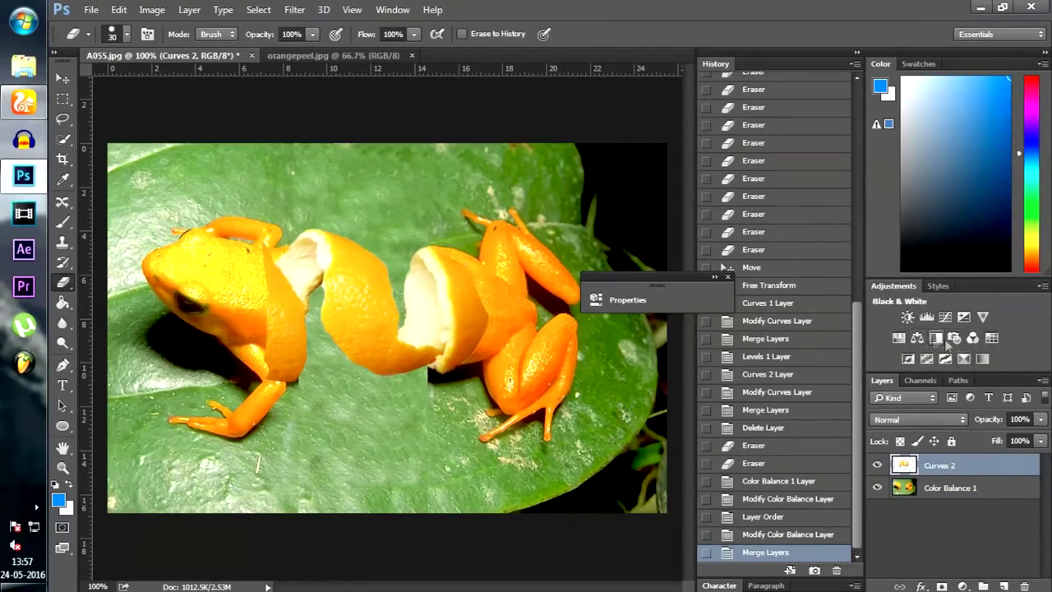
pyautogui.click(964, 362)
pyautogui.click(465, 389)
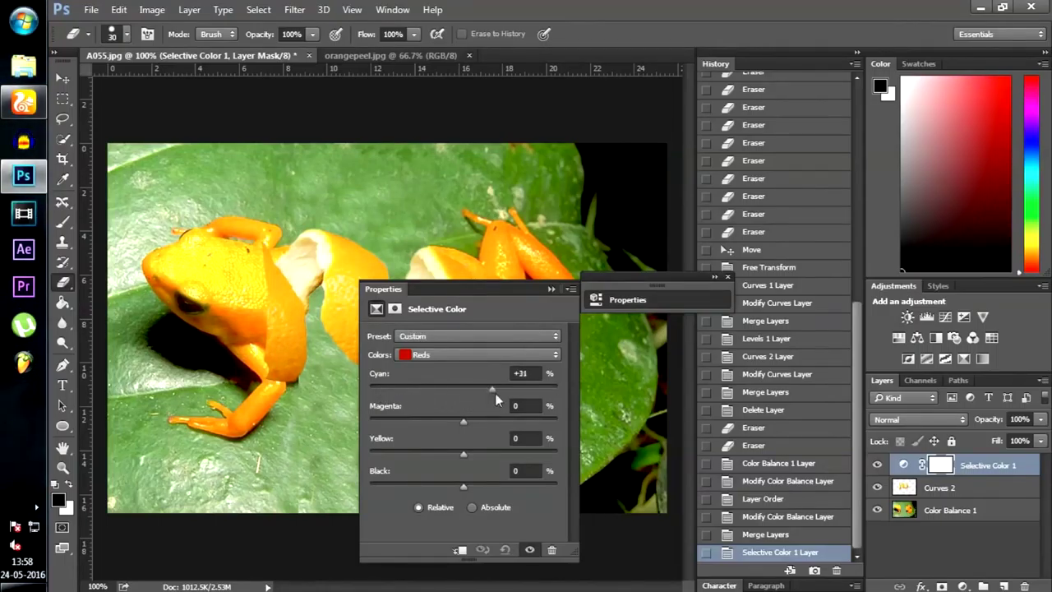
pyautogui.moveTo(534, 396); pyautogui.dragTo(520, 393)
pyautogui.moveTo(465, 421)
pyautogui.mouseDown()
pyautogui.moveTo(426, 424)
pyautogui.moveTo(493, 421)
pyautogui.moveTo(458, 422)
pyautogui.moveTo(469, 422)
pyautogui.mouseUp()
pyautogui.moveTo(463, 453); pyautogui.dragTo(424, 451)
pyautogui.moveTo(987, 469); pyautogui.dragTo(979, 498)
pyautogui.click(552, 289)
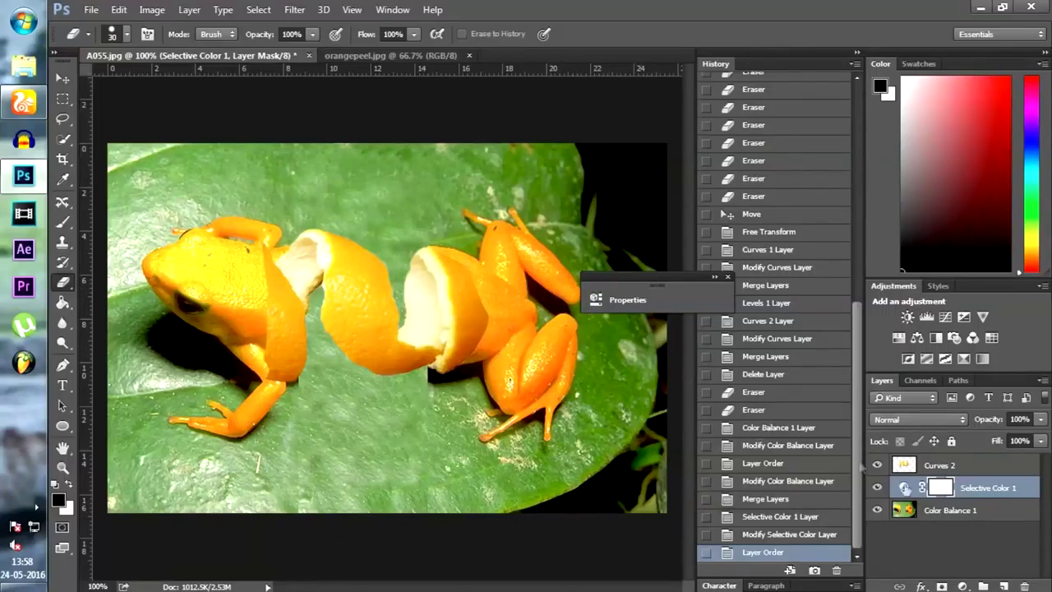
# Merge the Selective Color adjustment with the frog layer beneath it
pyautogui.keyDown('shift'); pyautogui.click(966, 511); pyautogui.keyUp('shift')
pyautogui.rightClick(966, 512)
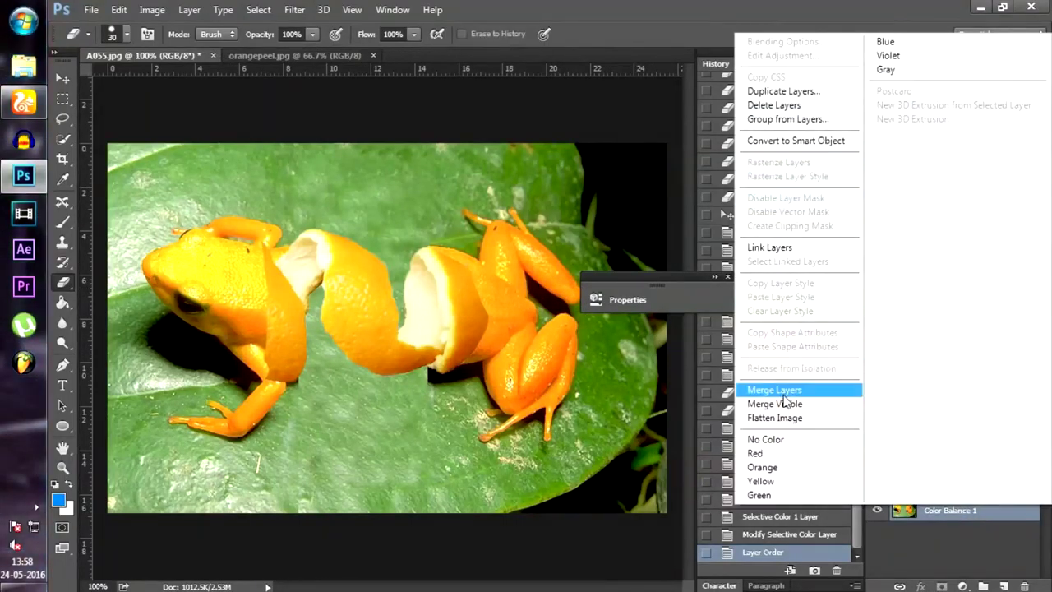
pyautogui.click(775, 388)
# On the Curves 2 layer, softly erase the upper outer edge of the peel's right end with the Eraser at 11% opacity
pyautogui.click(970, 465)
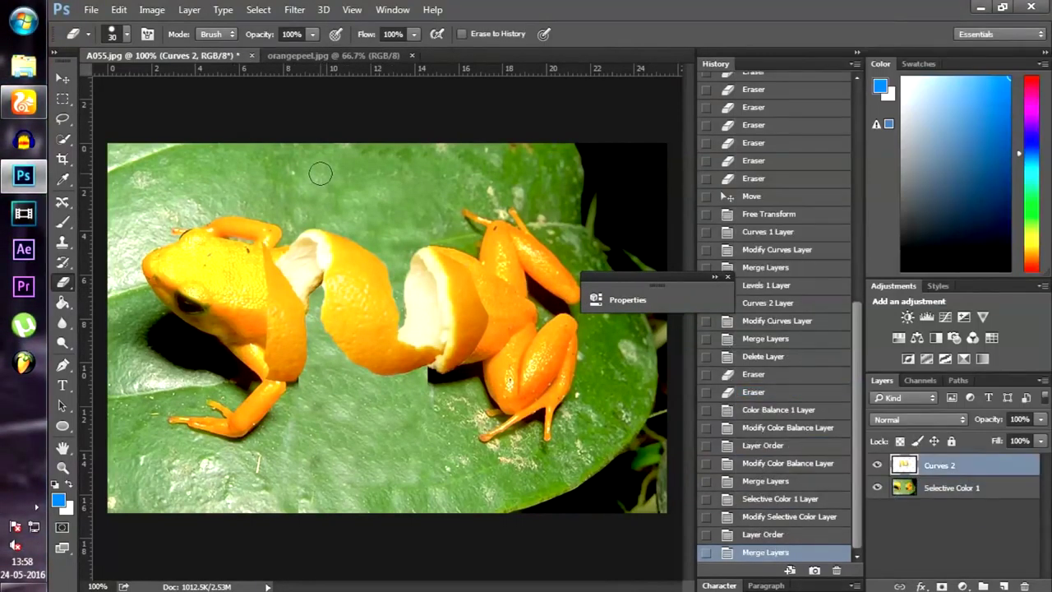
pyautogui.click(311, 37)
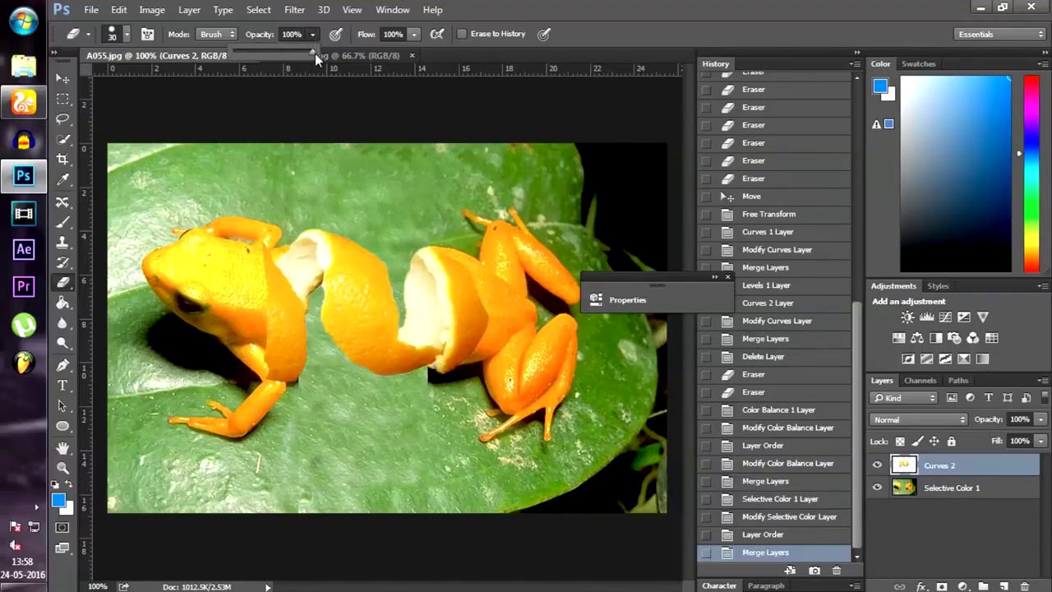
pyautogui.moveTo(314, 52); pyautogui.dragTo(243, 52)
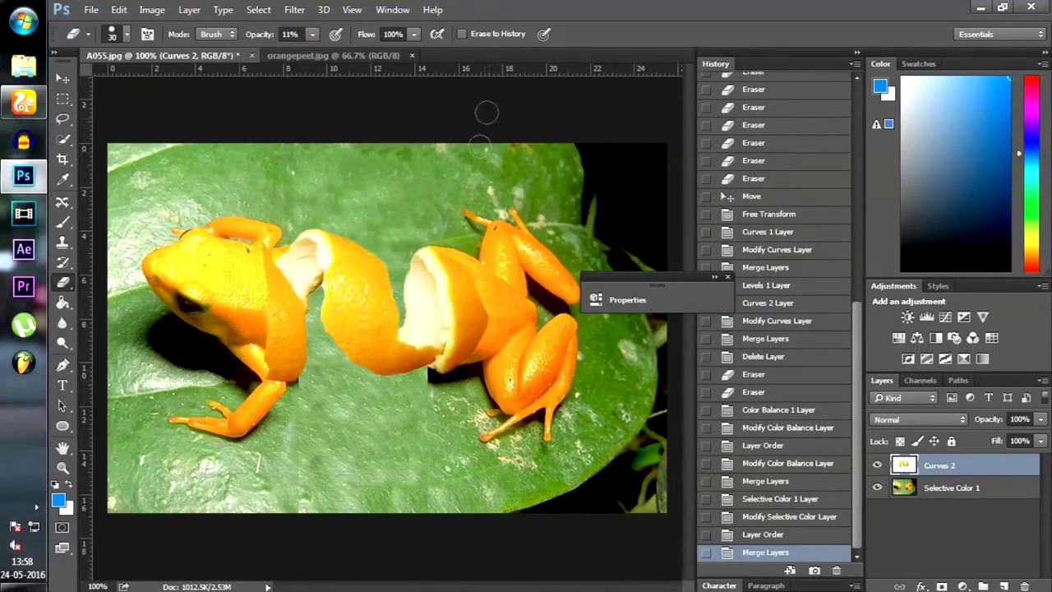
pyautogui.hotkey('ctrl', '+')
pyautogui.click(559, 199)
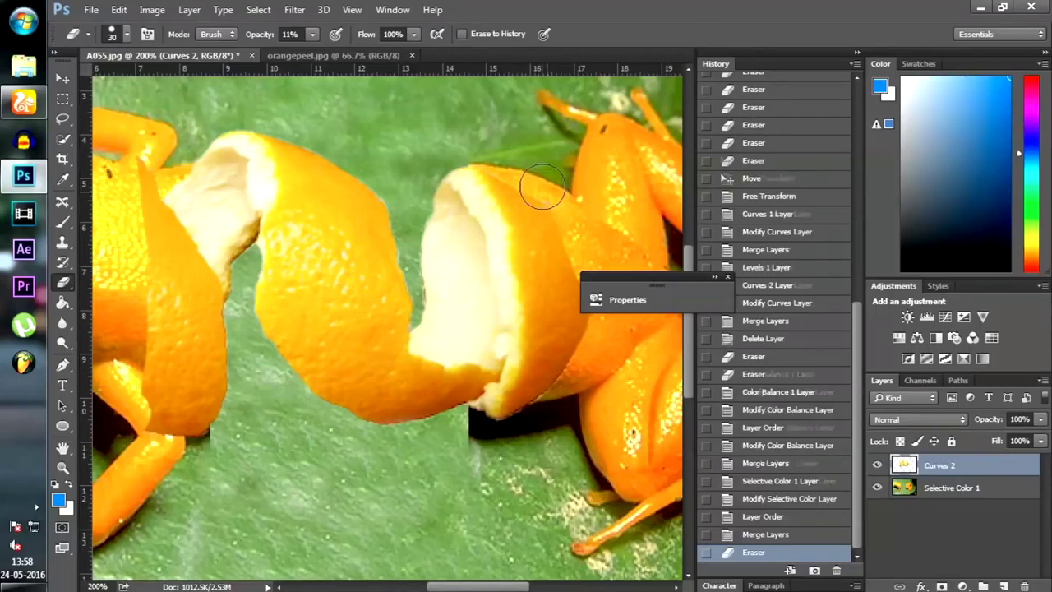
pyautogui.click(540, 190)
pyautogui.click(535, 187)
pyautogui.click(526, 179)
pyautogui.click(504, 171)
pyautogui.click(505, 169)
pyautogui.click(513, 175)
pyautogui.click(531, 190)
pyautogui.click(542, 199)
pyautogui.click(553, 209)
pyautogui.click(570, 238)
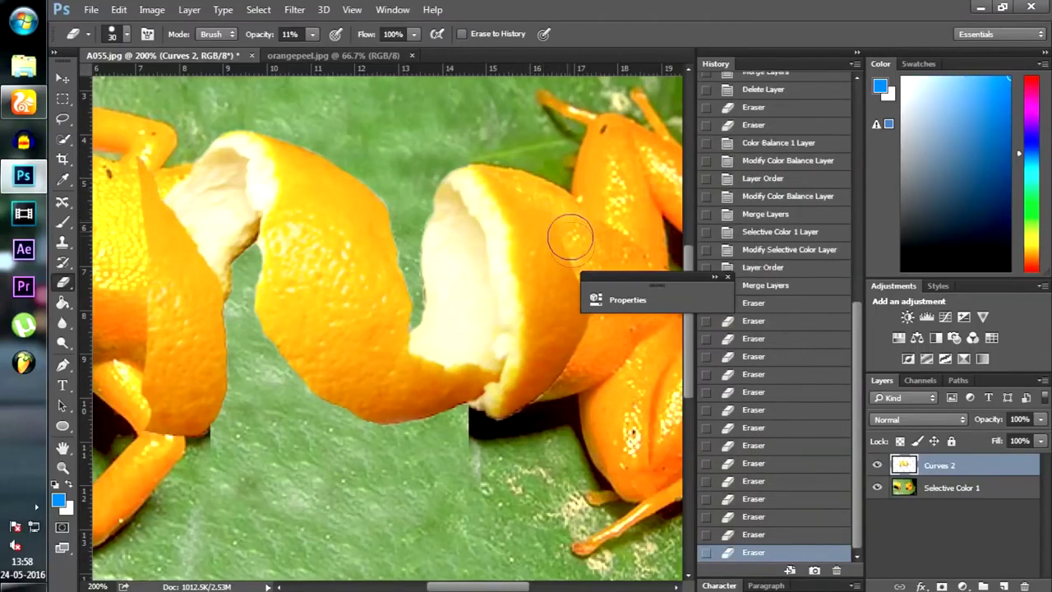
pyautogui.click(571, 240)
pyautogui.click(573, 246)
# Close the floating Properties panel and fade the rest of the peel's right end, down to its lower edge, into the frog's rear body
pyautogui.click(727, 277)
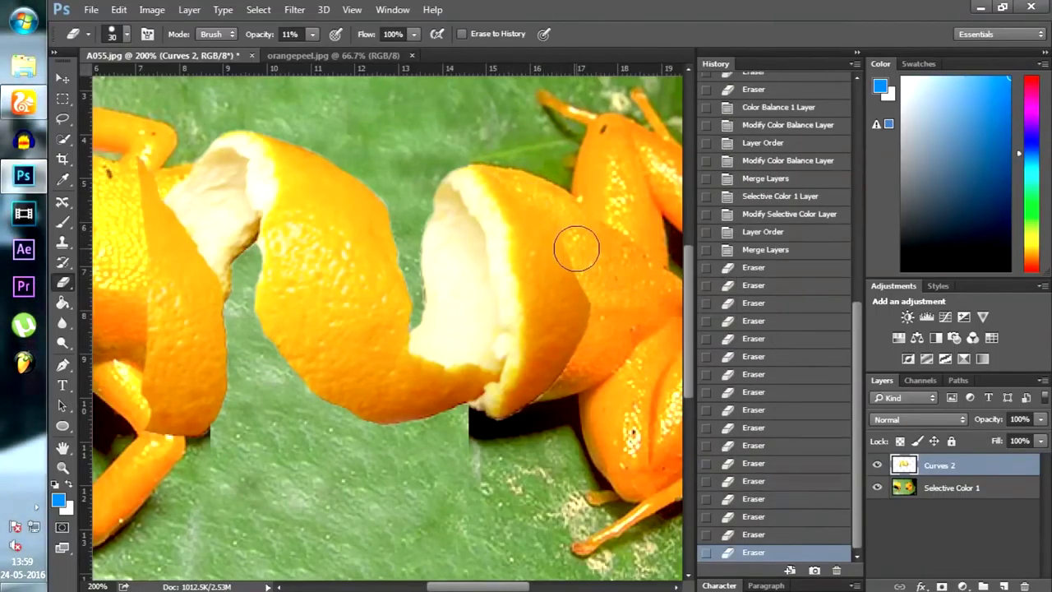
pyautogui.click(569, 234)
pyautogui.click(554, 214)
pyautogui.click(516, 175)
pyautogui.click(507, 168)
pyautogui.click(506, 157)
pyautogui.click(506, 156)
pyautogui.click(508, 157)
pyautogui.click(526, 175)
pyautogui.click(555, 213)
pyautogui.click(571, 261)
pyautogui.click(577, 296)
pyautogui.click(579, 325)
pyautogui.click(566, 370)
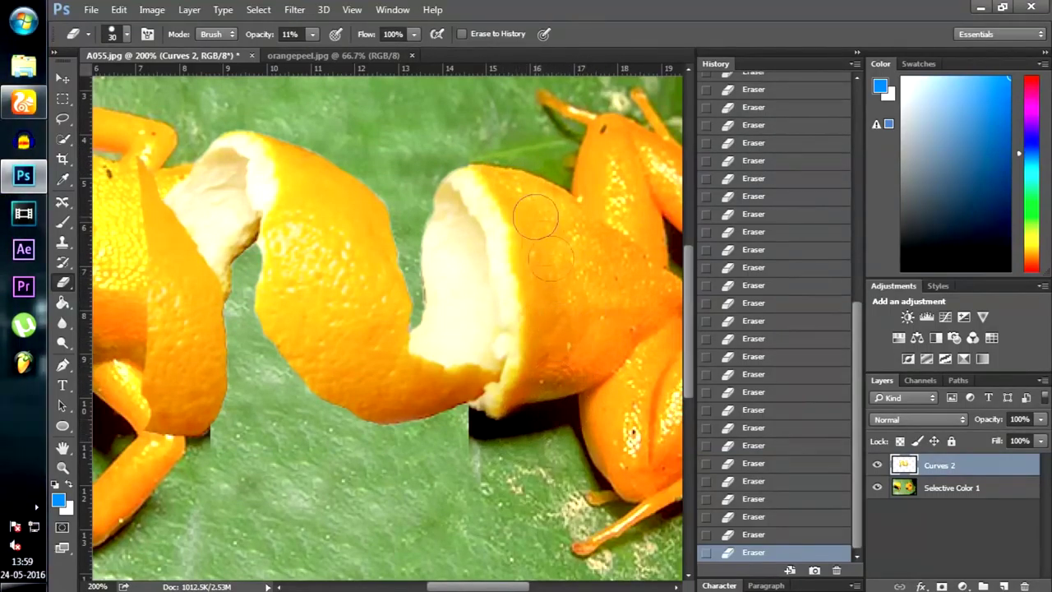
pyautogui.hotkey('ctrl', '+')
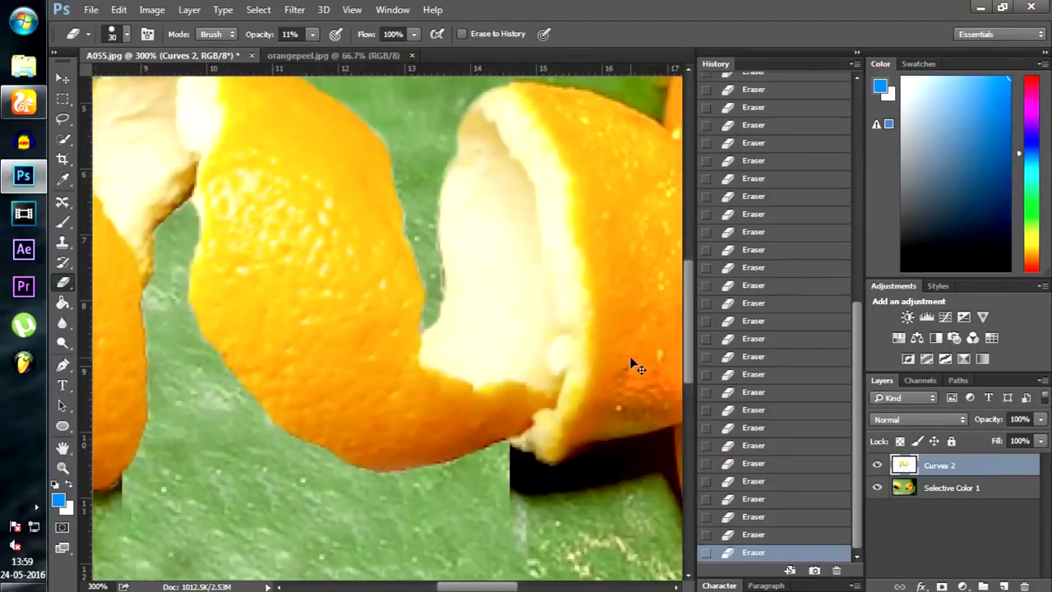
pyautogui.hotkey('ctrl', '-')
pyautogui.hotkey('ctrl', '-')
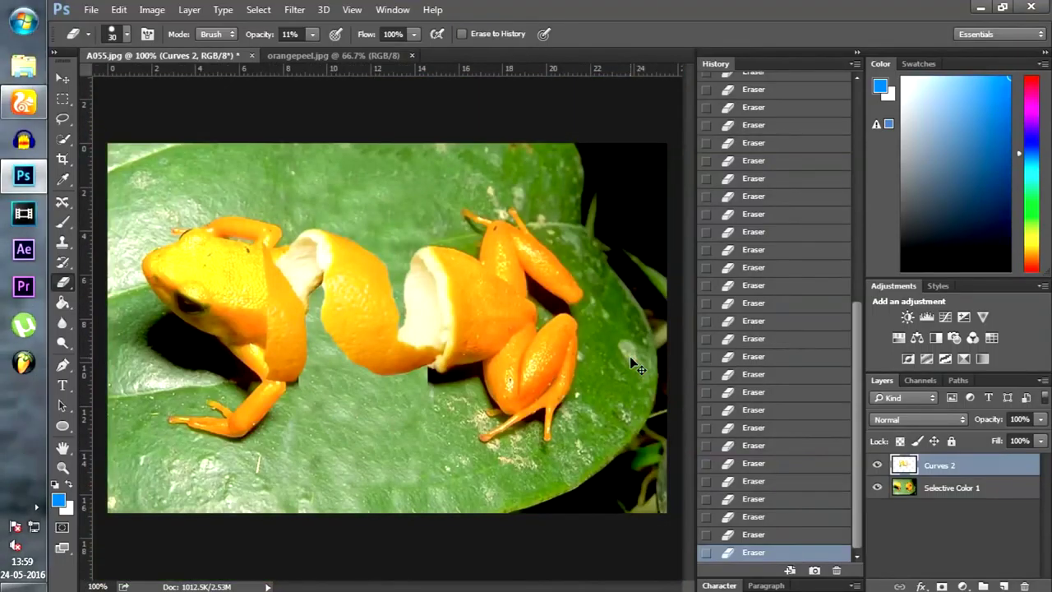
pyautogui.hotkey('ctrl', '+')
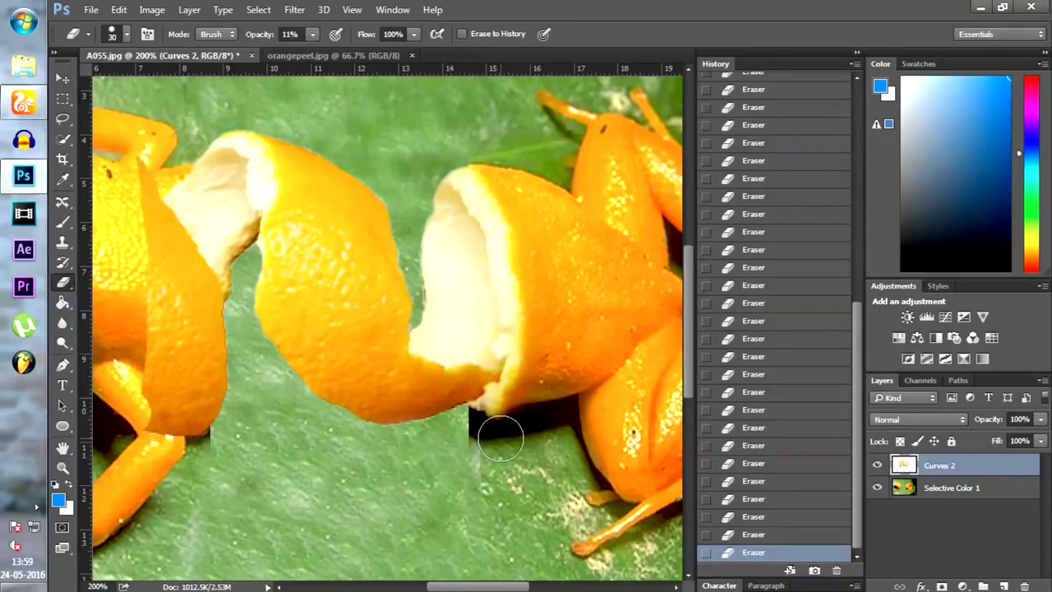
# With the Eraser back at 100% opacity, erase the peel's left end where it covers the frog's front leg and shoulder
pyautogui.moveTo(313, 35)
pyautogui.mouseDown()
pyautogui.moveTo(322, 49)
pyautogui.moveTo(518, 5)
pyautogui.mouseUp()
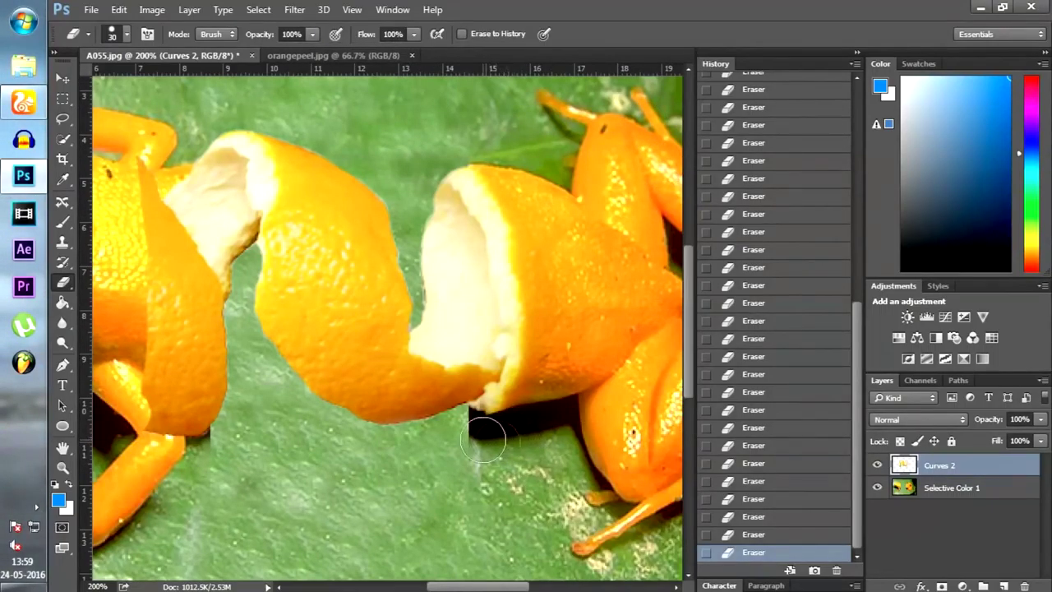
pyautogui.scroll(-3, 446, 506)
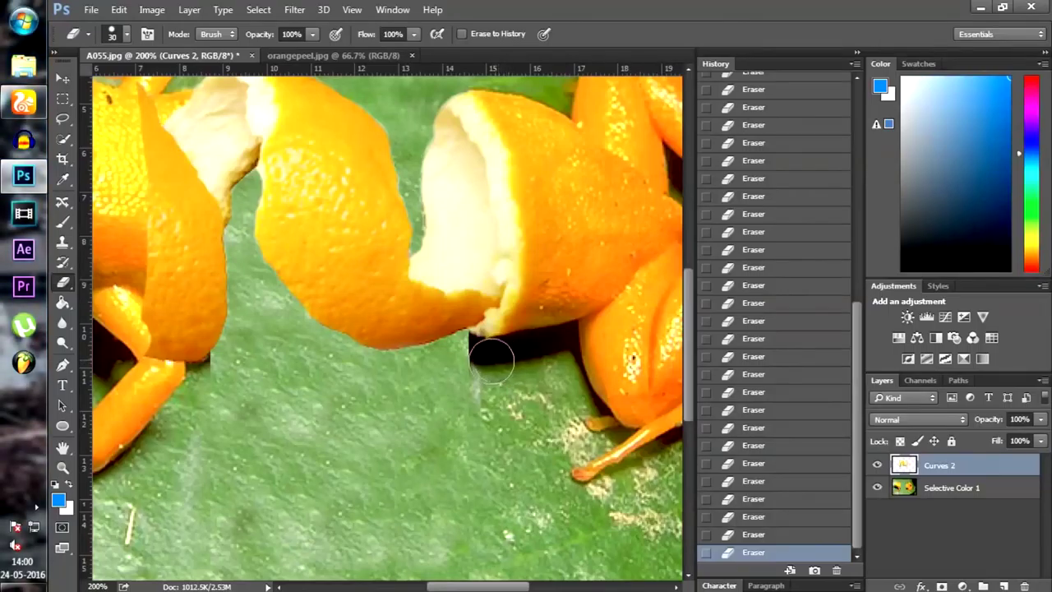
pyautogui.scroll(3, 519, 393)
pyautogui.moveTo(506, 588); pyautogui.dragTo(480, 589)
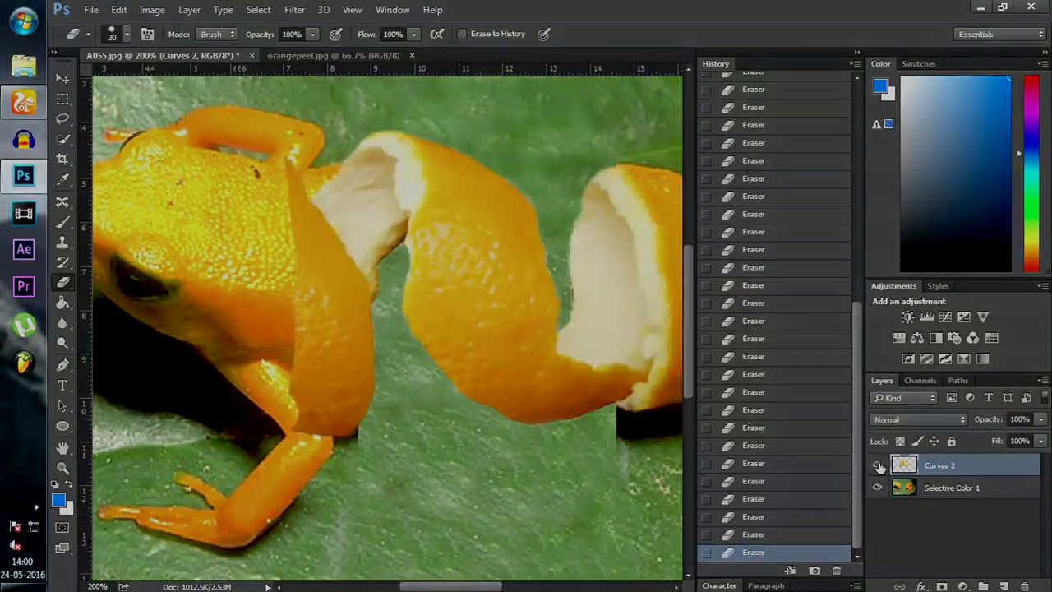
pyautogui.click(313, 34)
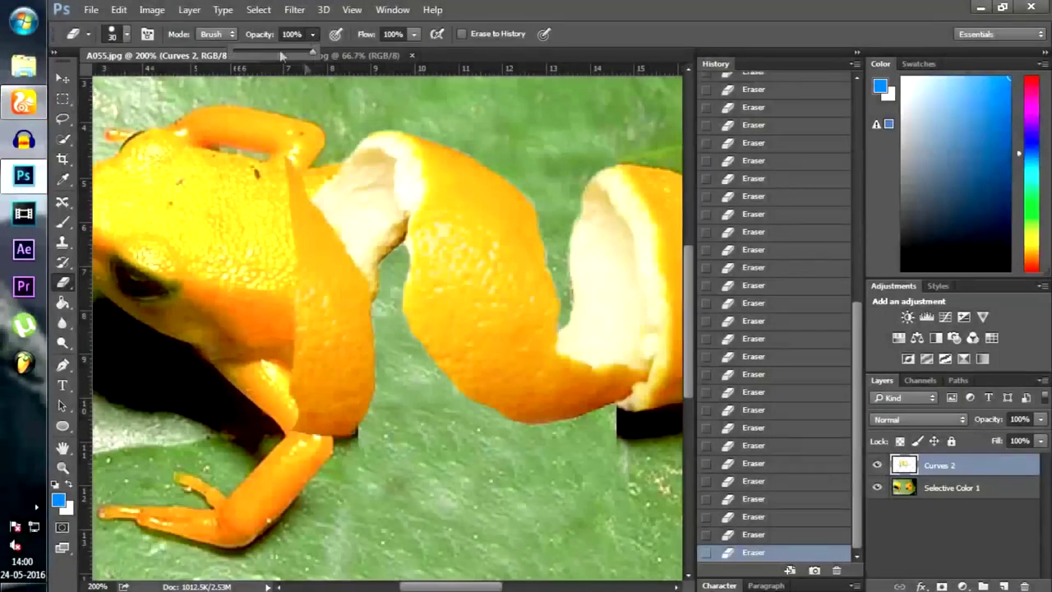
pyautogui.click(314, 34)
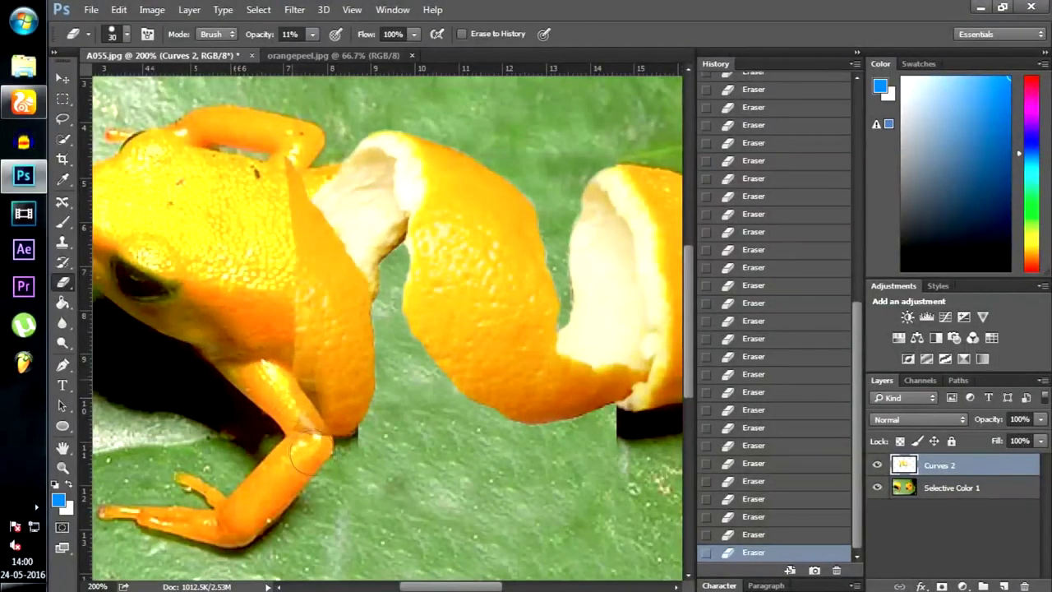
pyautogui.click(313, 33)
pyautogui.moveTo(312, 51); pyautogui.dragTo(386, 52)
pyautogui.moveTo(312, 415); pyautogui.dragTo(317, 337)
pyautogui.moveTo(312, 177); pyautogui.dragTo(303, 213)
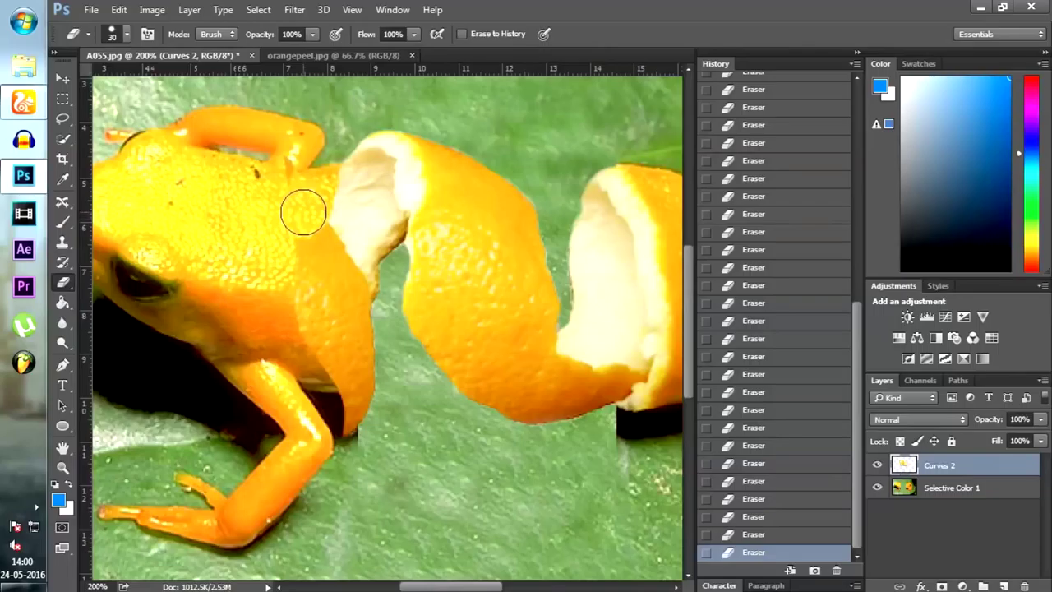
# Step back through the recent eraser strokes and trim the lower tip of the peel's left end again at full opacity
pyautogui.scroll(3, 301, 197)
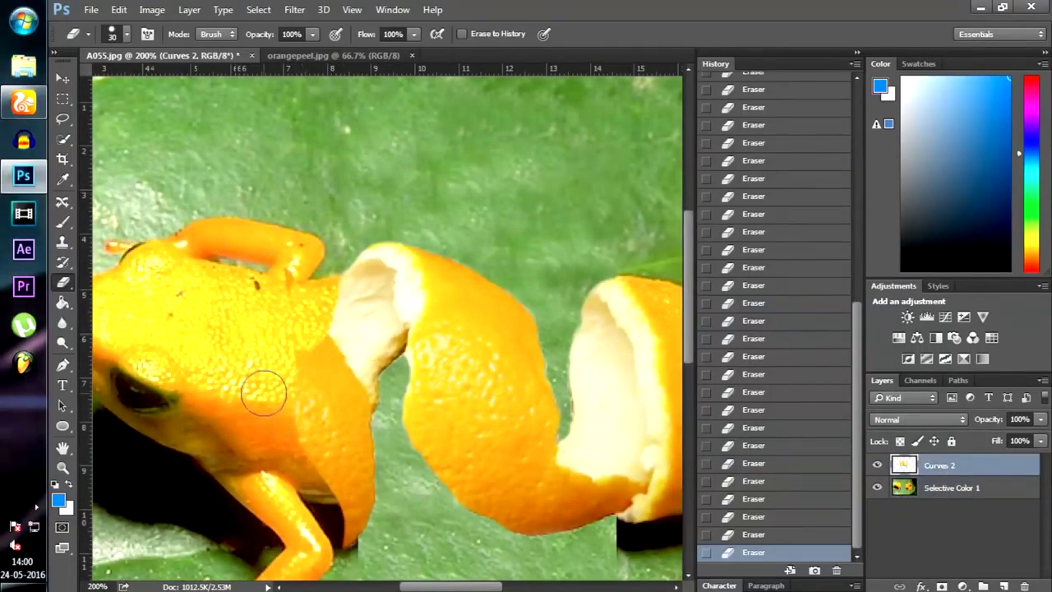
pyautogui.scroll(-3, 264, 394)
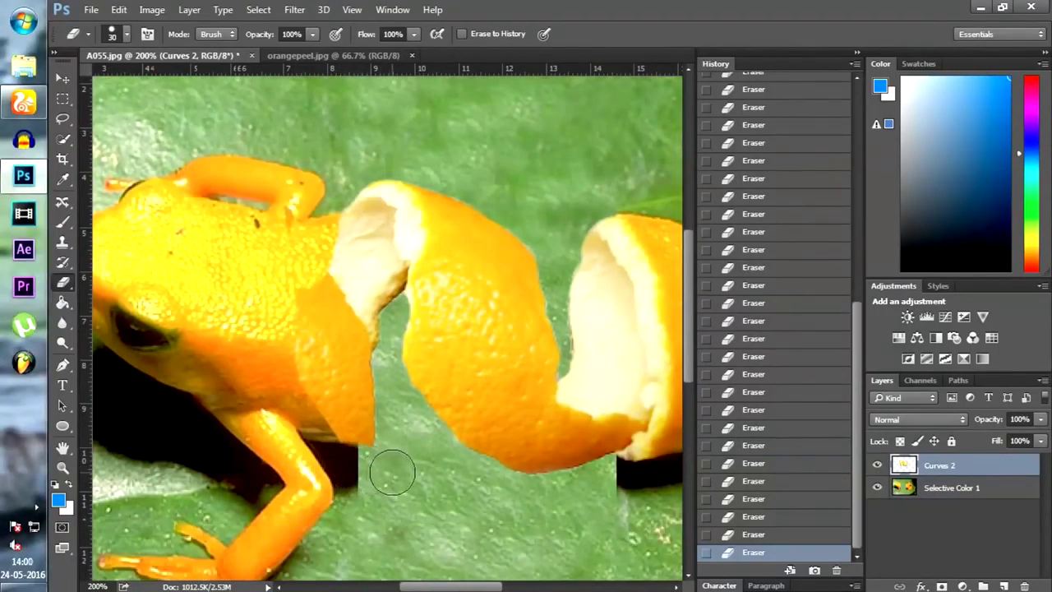
pyautogui.click(757, 513)
pyautogui.click(753, 484)
pyautogui.click(366, 470)
pyautogui.hotkey('ctrl', '+')
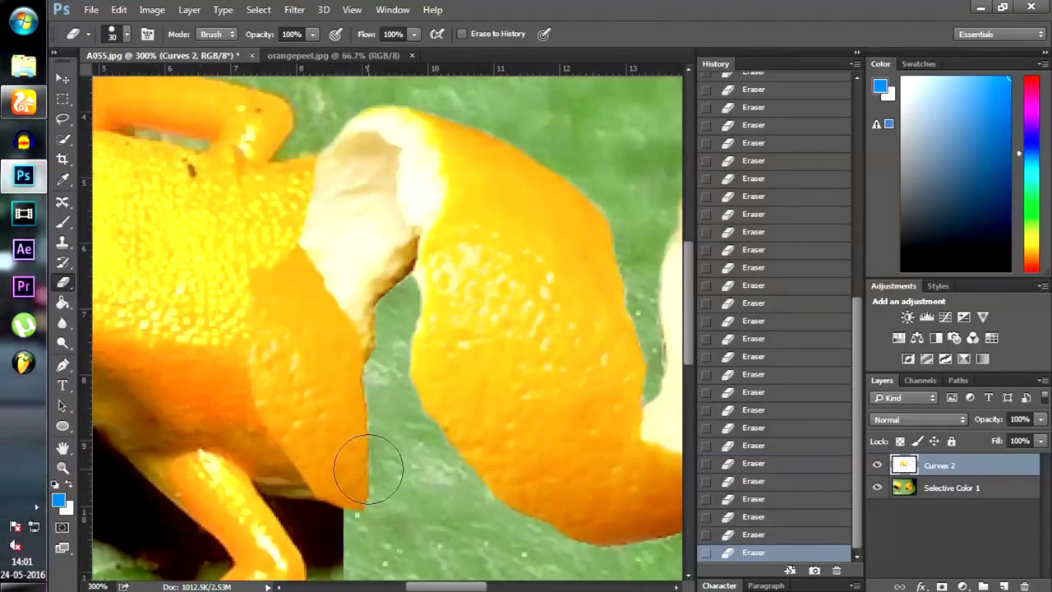
pyautogui.scroll(-4, 368, 470)
pyautogui.click(334, 442)
pyautogui.scroll(3, 354, 444)
# Blend the seam between the peel's left end and the frog's body at 10% Eraser opacity, stepping back to redo it with a 9 px brush
pyautogui.click(312, 33)
pyautogui.click(257, 53)
pyautogui.press('1')
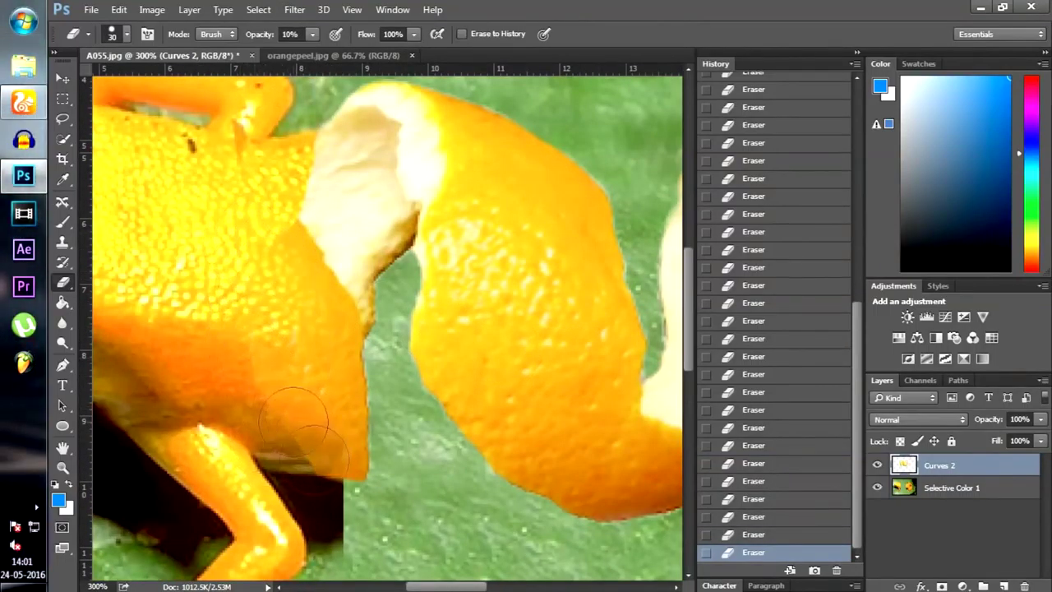
pyautogui.click(763, 443)
pyautogui.click(758, 409)
pyautogui.press('[')
pyautogui.press('[')
pyautogui.press('[')
pyautogui.press('[')
pyautogui.press('[')
pyautogui.click(296, 406)
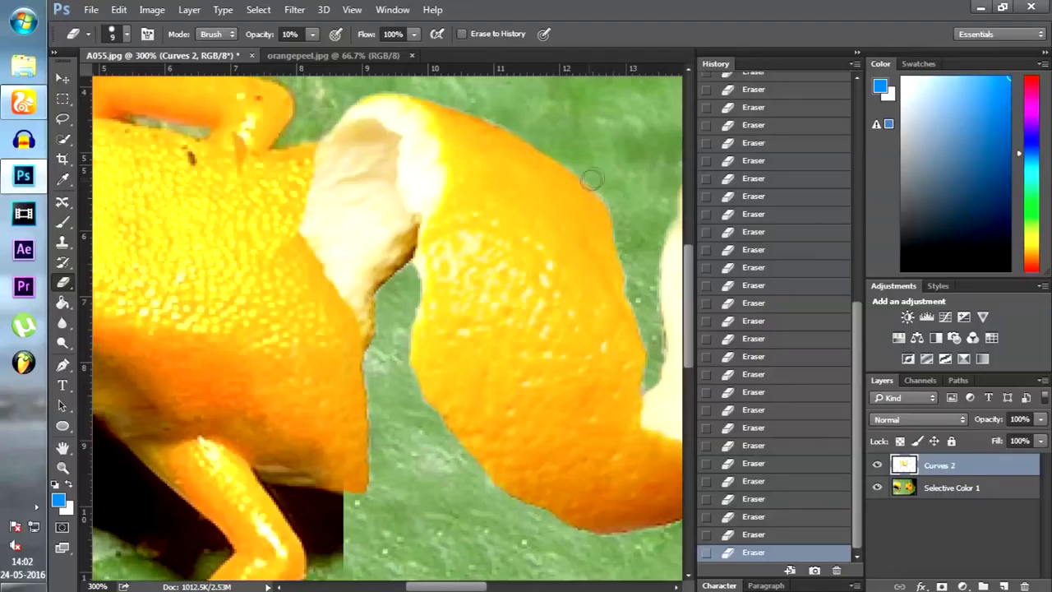
# Set the Eraser to 100% opacity and clean the fringe along the outer edge of the peel's middle coil
pyautogui.press('0')
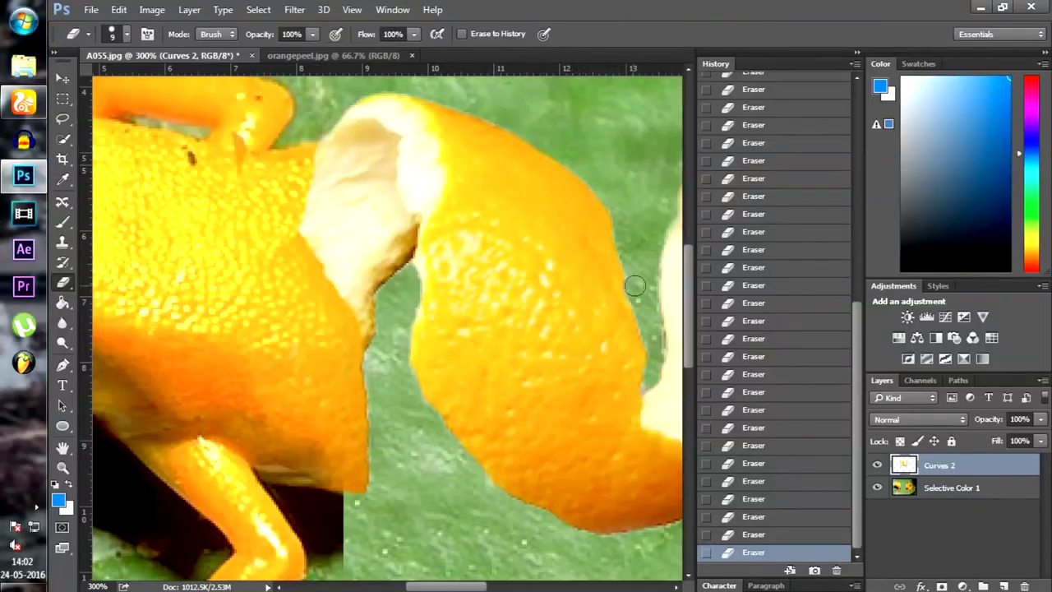
pyautogui.scroll(2, 626, 230)
pyautogui.scroll(-1, 293, 200)
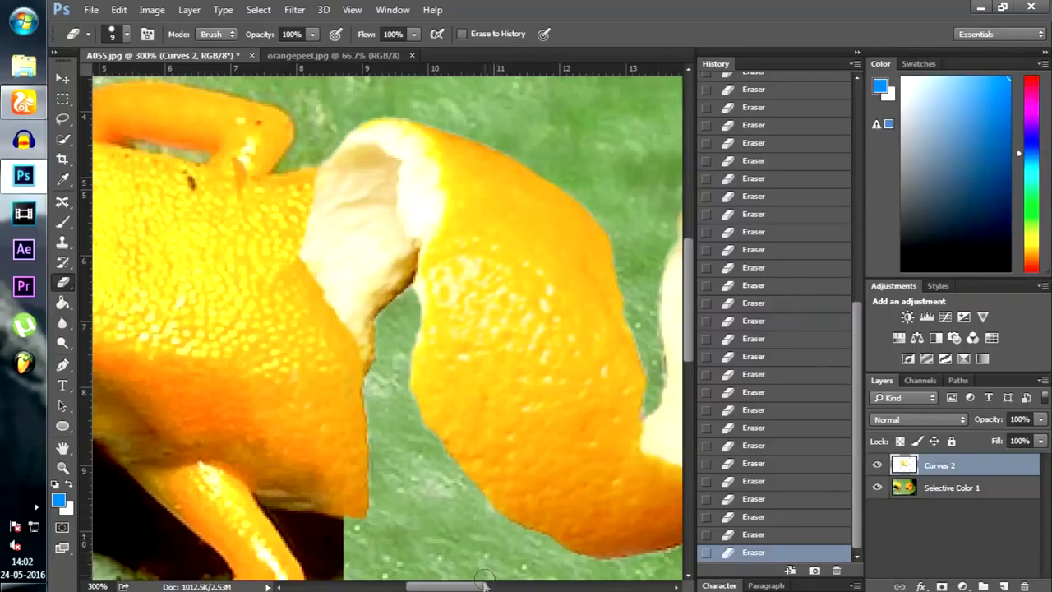
pyautogui.moveTo(481, 586); pyautogui.dragTo(489, 586)
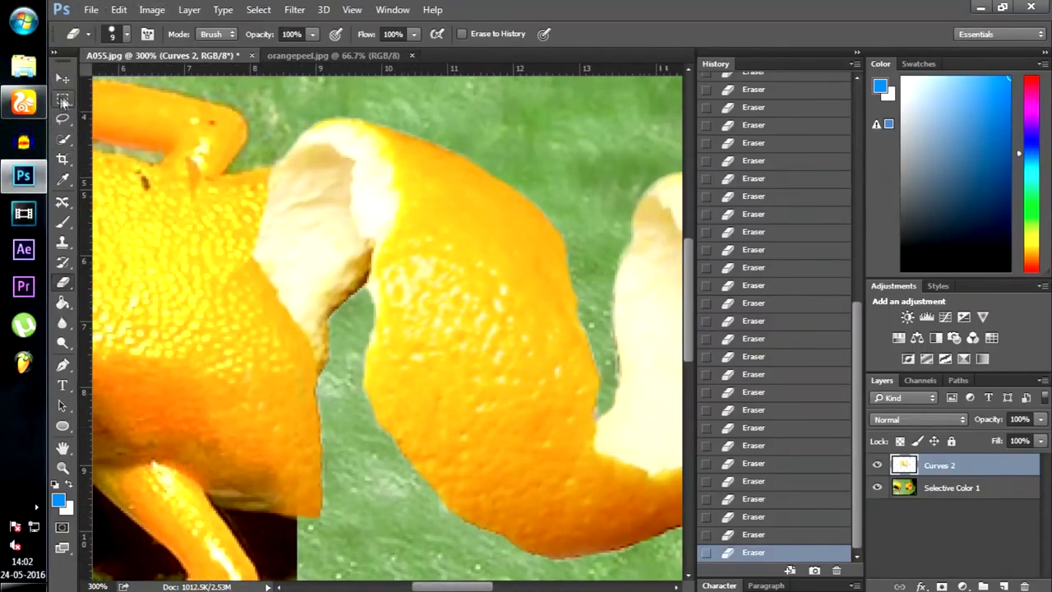
# Copy a rectangular section of the middle coil's outer edge to a new layer and move it over the frog's cut body edge
pyautogui.click(62, 98)
pyautogui.moveTo(491, 175); pyautogui.dragTo(609, 403)
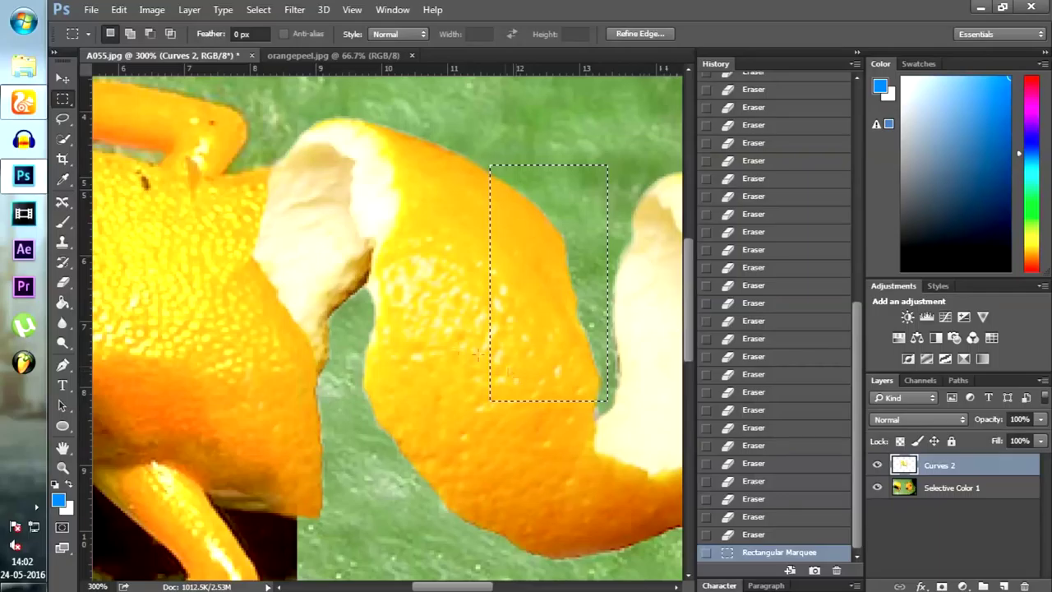
pyautogui.hotkey('ctrl', 'c')
pyautogui.hotkey('ctrl', 'v')
pyautogui.press('v')
pyautogui.moveTo(524, 360); pyautogui.dragTo(256, 308)
pyautogui.moveTo(264, 268); pyautogui.dragTo(272, 269)
# Rotate the pasted peel piece about 17° clockwise and fit it against the cut edge of the frog's front body
pyautogui.hotkey('ctrl', 't')
pyautogui.moveTo(353, 123); pyautogui.dragTo(372, 165)
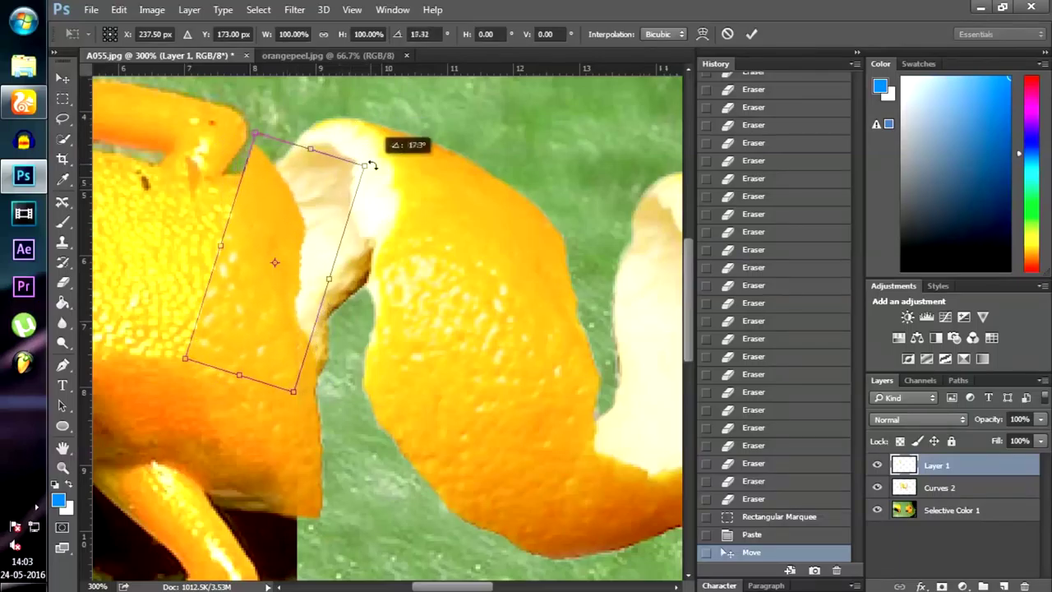
pyautogui.moveTo(254, 334); pyautogui.dragTo(273, 359)
pyautogui.press('Return')
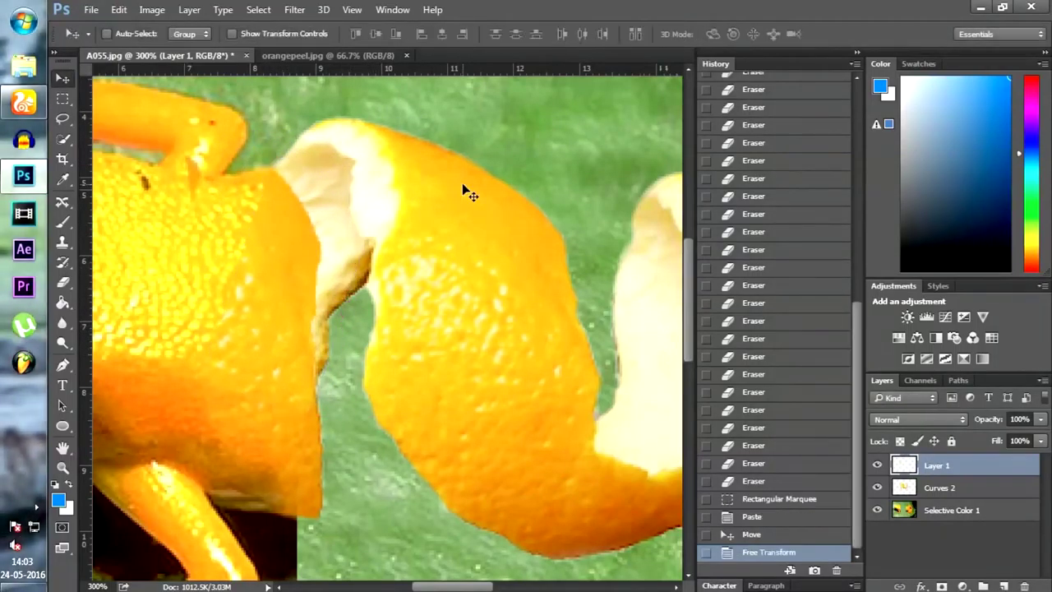
# Blend the pasted peel patch into the frog's front body with 10% Eraser opacity strokes, stepping back the last few
pyautogui.scroll(-5, 463, 189)
pyautogui.scroll(-1, 463, 189)
pyautogui.scroll(3, 463, 188)
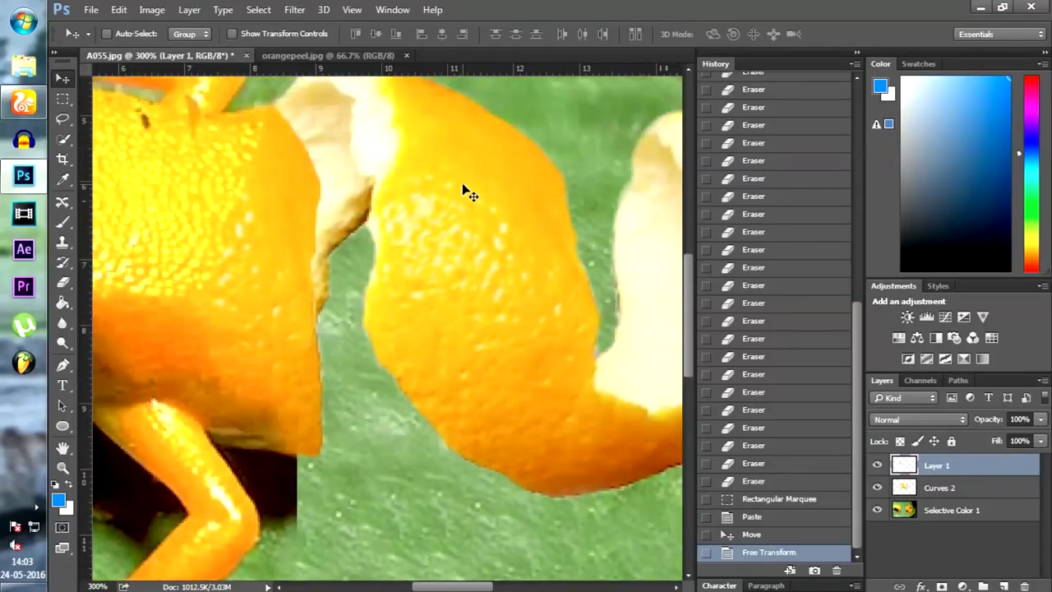
pyautogui.scroll(3, 463, 192)
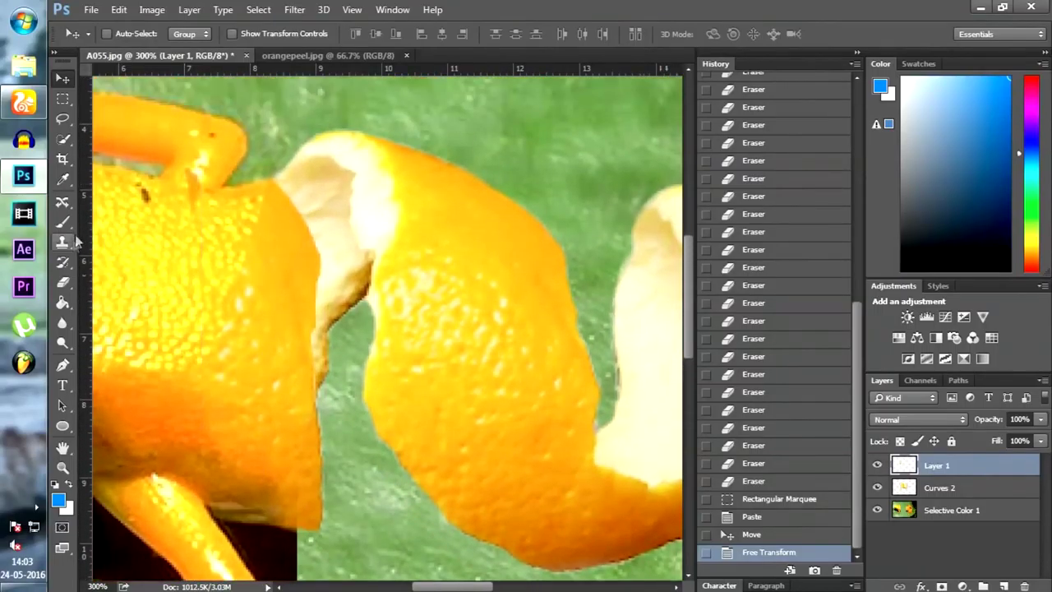
pyautogui.click(63, 222)
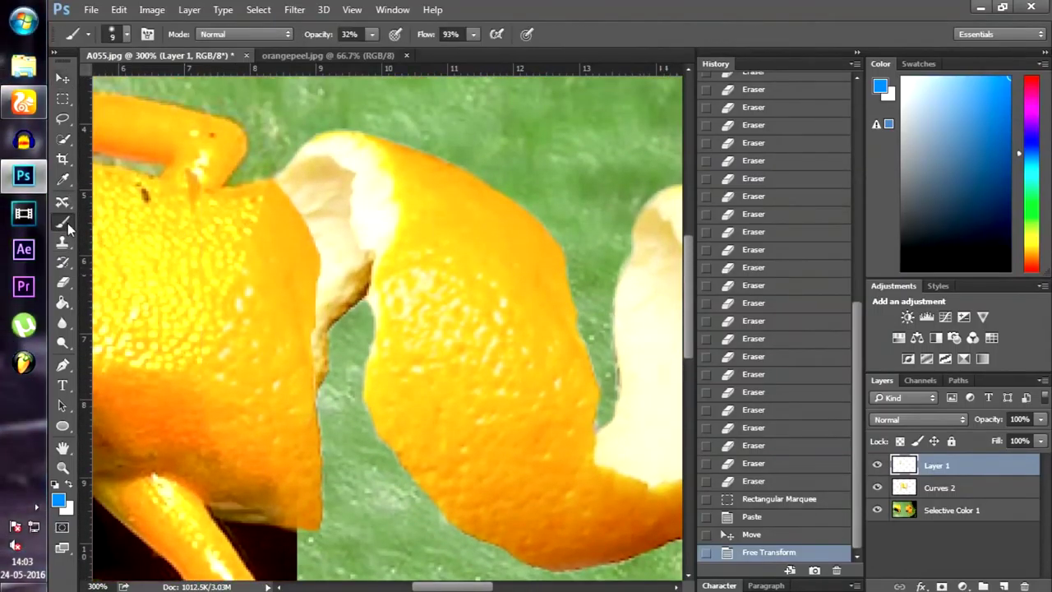
pyautogui.click(63, 282)
pyautogui.moveTo(236, 65); pyautogui.dragTo(243, 59)
pyautogui.click(259, 202)
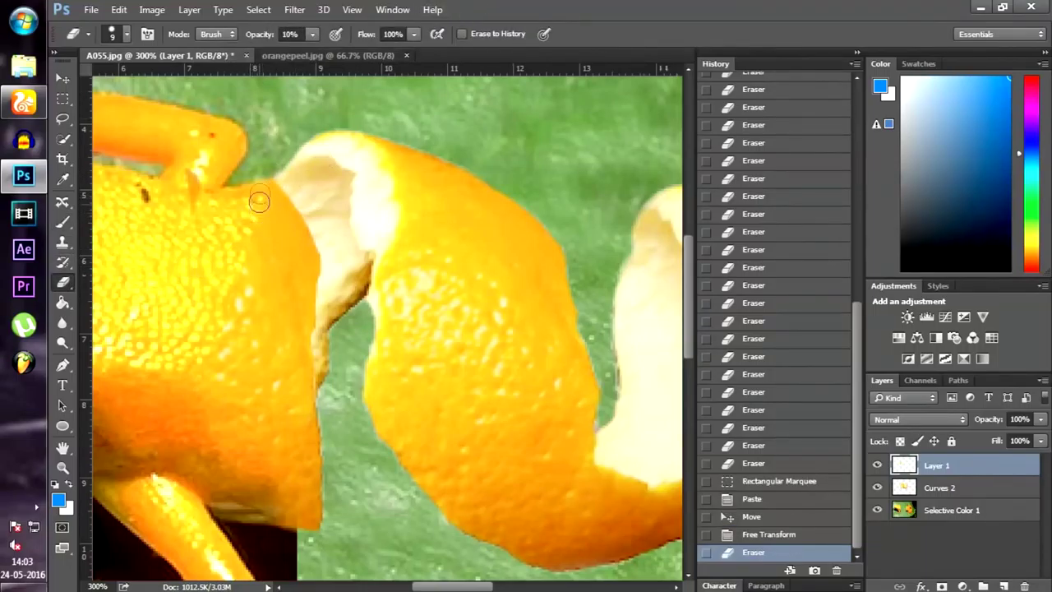
pyautogui.moveTo(259, 202)
pyautogui.mouseDown()
pyautogui.moveTo(267, 217)
pyautogui.moveTo(251, 230)
pyautogui.mouseUp()
pyautogui.moveTo(261, 205); pyautogui.dragTo(242, 283)
pyautogui.moveTo(250, 230)
pyautogui.mouseDown()
pyautogui.moveTo(238, 279)
pyautogui.moveTo(247, 264)
pyautogui.mouseUp()
pyautogui.moveTo(272, 205); pyautogui.dragTo(255, 250)
pyautogui.moveTo(300, 206); pyautogui.dragTo(277, 236)
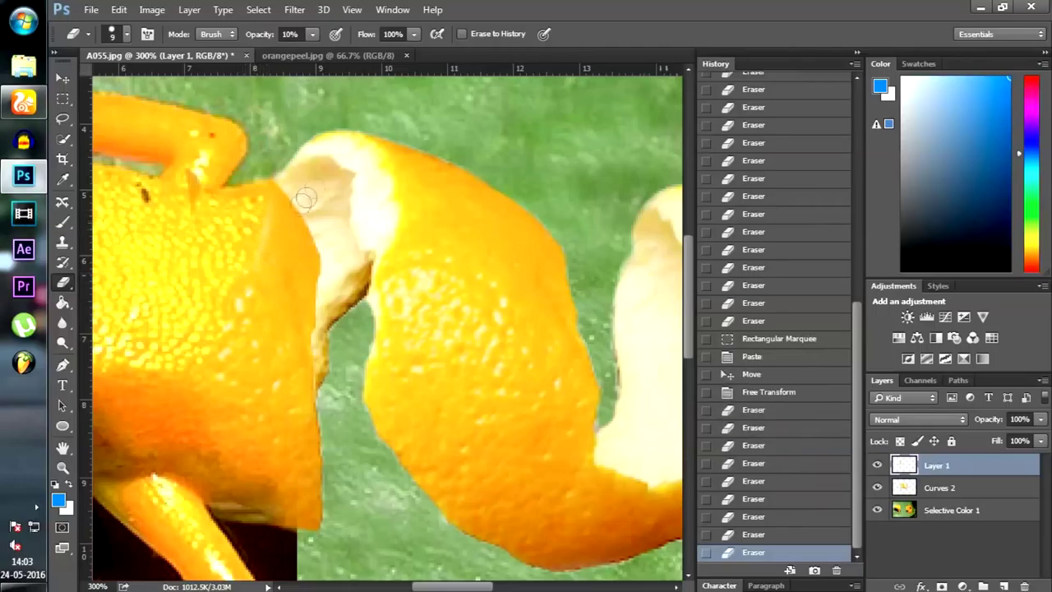
pyautogui.click(754, 499)
pyautogui.click(753, 445)
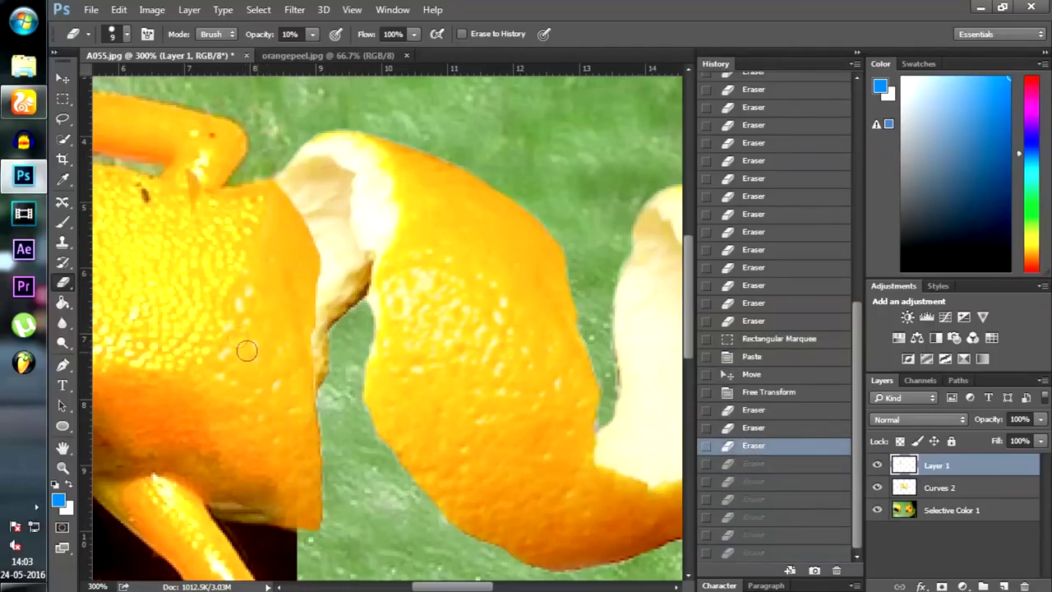
# Clone the frog's bumpy skin texture over the smooth patch at the cut end of the front body
pyautogui.press('s')
pyautogui.keyDown('alt'); pyautogui.click(205, 254); pyautogui.keyUp('alt')
pyautogui.moveTo(258, 226)
pyautogui.mouseDown()
pyautogui.moveTo(268, 281)
pyautogui.moveTo(257, 338)
pyautogui.mouseUp()
pyautogui.keyDown('alt'); pyautogui.click(173, 267); pyautogui.keyUp('alt')
pyautogui.moveTo(288, 252); pyautogui.dragTo(292, 318)
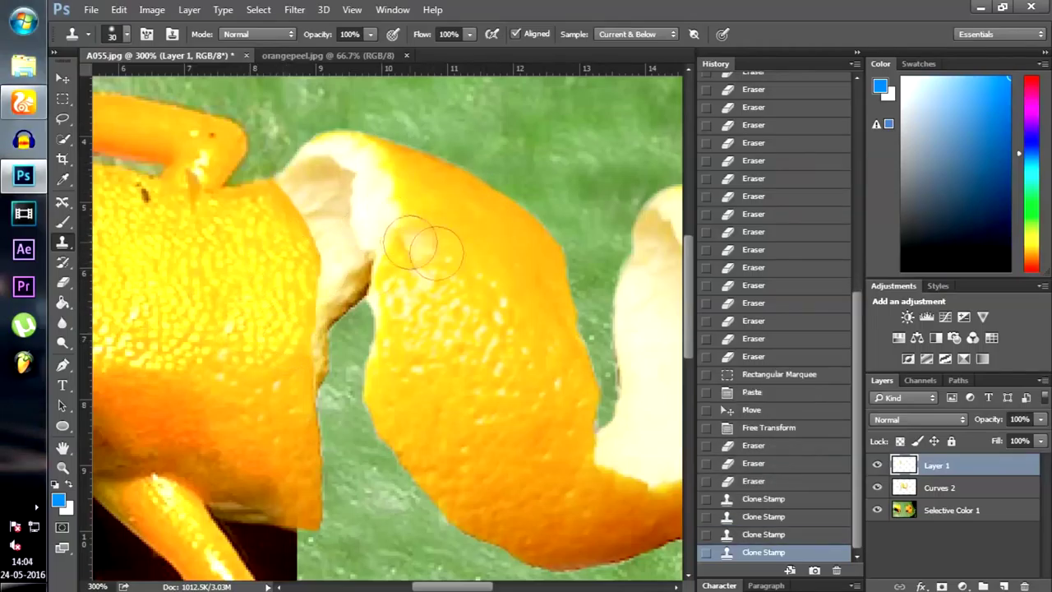
# Go over the seam between the rear coil and the frog's rear body with light Eraser strokes at 10% opacity
pyautogui.hotkey('ctrl', '-')
pyautogui.hotkey('ctrl', '-')
pyautogui.hotkey('ctrl', '+')
pyautogui.hotkey('ctrl', '+')
pyautogui.scroll(-3, 570, 148)
pyautogui.hotkey('ctrl', '-')
pyautogui.hotkey('ctrl', '-')
pyautogui.press('e')
pyautogui.click(468, 315)
pyautogui.click(468, 315)
pyautogui.click(469, 315)
pyautogui.click(469, 314)
pyautogui.click(469, 315)
pyautogui.click(473, 319)
pyautogui.click(477, 323)
pyautogui.click(481, 326)
pyautogui.click(485, 330)
pyautogui.click(489, 333)
pyautogui.click(492, 335)
pyautogui.click(494, 338)
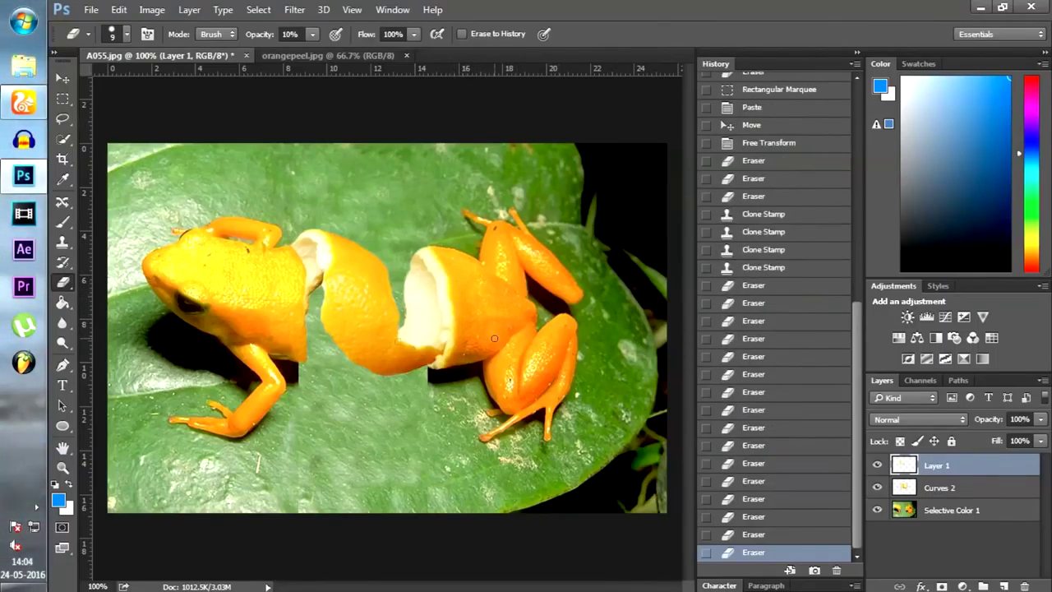
# Copy a rectangular section of the rear coil's upper rim from Curves 2 to a new layer and move it to the front body's lower cut edge
pyautogui.scroll(1, 401, 337)
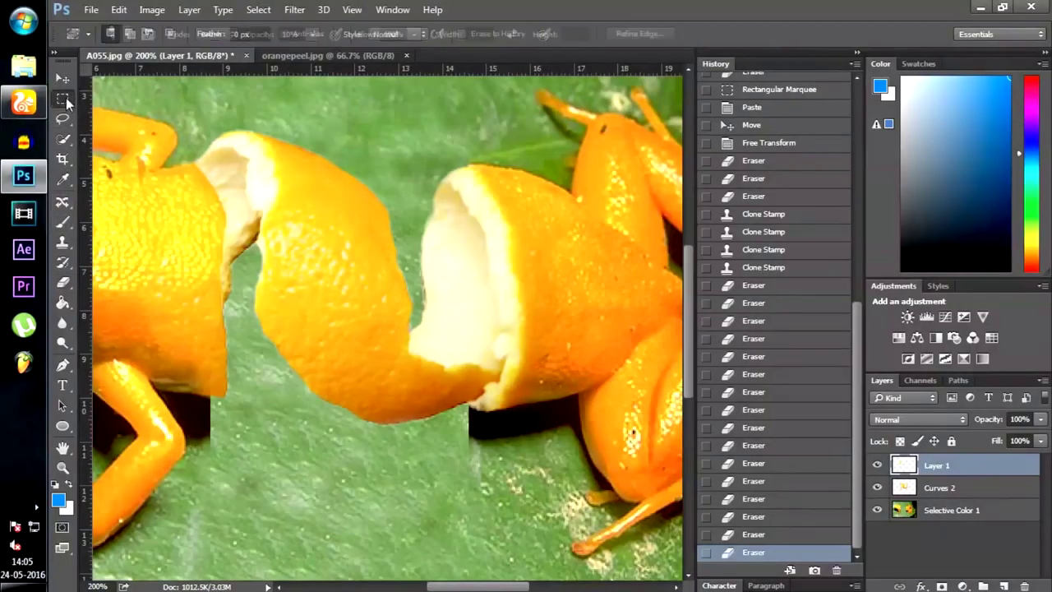
pyautogui.press('m')
pyautogui.moveTo(432, 151); pyautogui.dragTo(516, 251)
pyautogui.hotkey('ctrl', 'c')
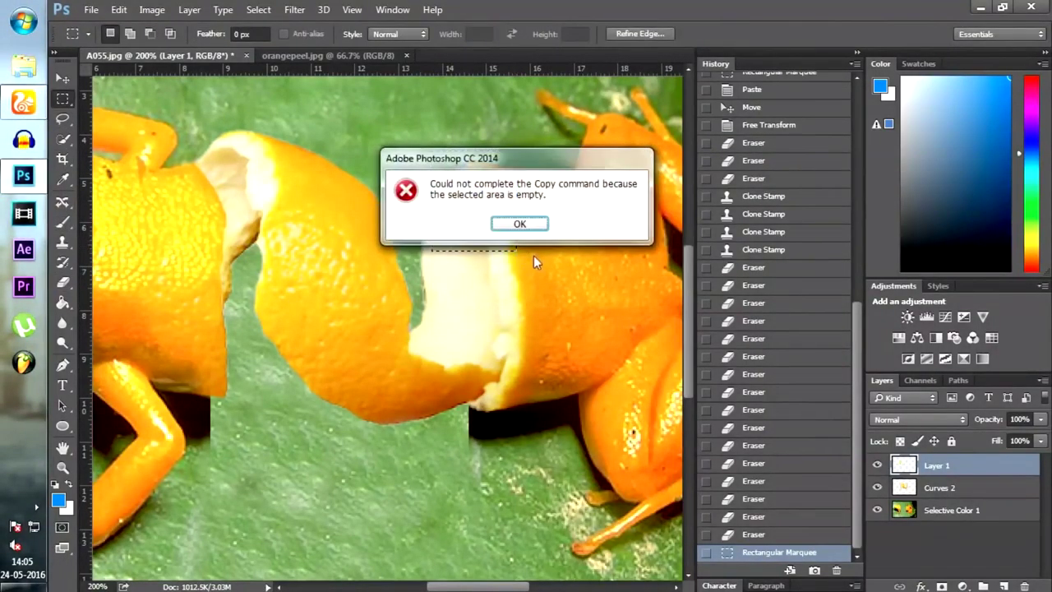
pyautogui.click(530, 218)
pyautogui.click(940, 489)
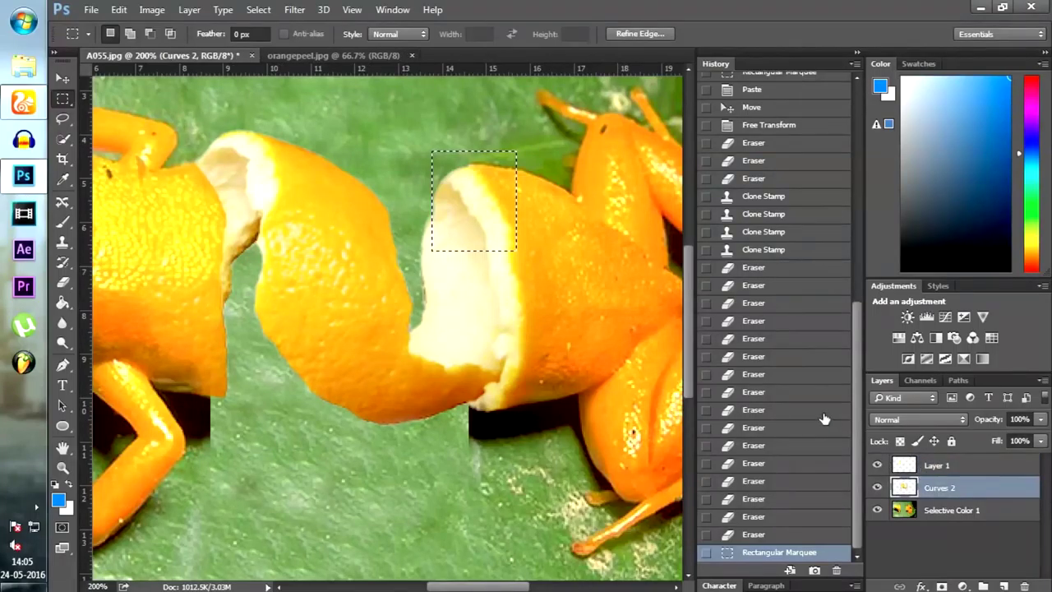
pyautogui.hotkey('ctrl', 'v')
pyautogui.press('v')
pyautogui.moveTo(446, 204); pyautogui.dragTo(233, 382)
# Rotate the pasted rim piece to fit the front body's lower cut edge, layered between Layer 1 and Curves 2
pyautogui.hotkey('ctrl', 't')
pyautogui.moveTo(275, 311); pyautogui.dragTo(226, 435)
pyautogui.moveTo(255, 403)
pyautogui.mouseDown()
pyautogui.moveTo(256, 389)
pyautogui.moveTo(249, 398)
pyautogui.mouseUp()
pyautogui.moveTo(288, 296); pyautogui.dragTo(306, 314)
pyautogui.moveTo(255, 388); pyautogui.dragTo(247, 379)
pyautogui.moveTo(950, 510)
pyautogui.mouseDown()
pyautogui.moveTo(950, 521)
pyautogui.moveTo(988, 480)
pyautogui.mouseUp()
# Set the Eraser to 100% opacity and trim the excess inner peel off the rim piece, reducing the brush to 4 px
pyautogui.click(312, 36)
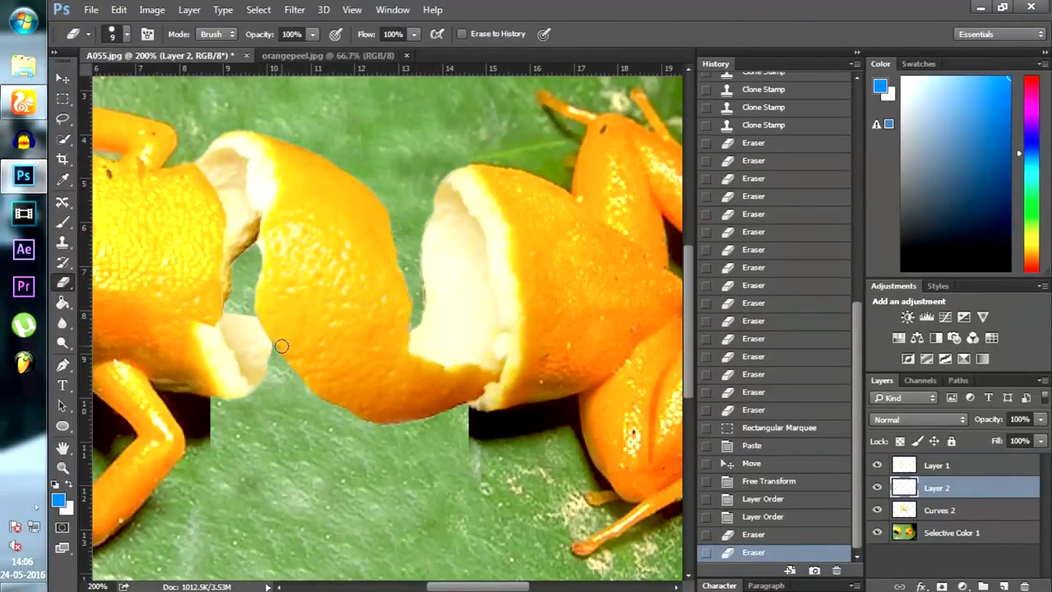
pyautogui.moveTo(273, 327); pyautogui.dragTo(283, 345)
pyautogui.hotkey('ctrl', '+')
pyautogui.moveTo(217, 368)
pyautogui.mouseDown()
pyautogui.moveTo(172, 306)
pyautogui.moveTo(211, 394)
pyautogui.mouseUp()
pyautogui.press('[')
pyautogui.press('[')
pyautogui.press('[')
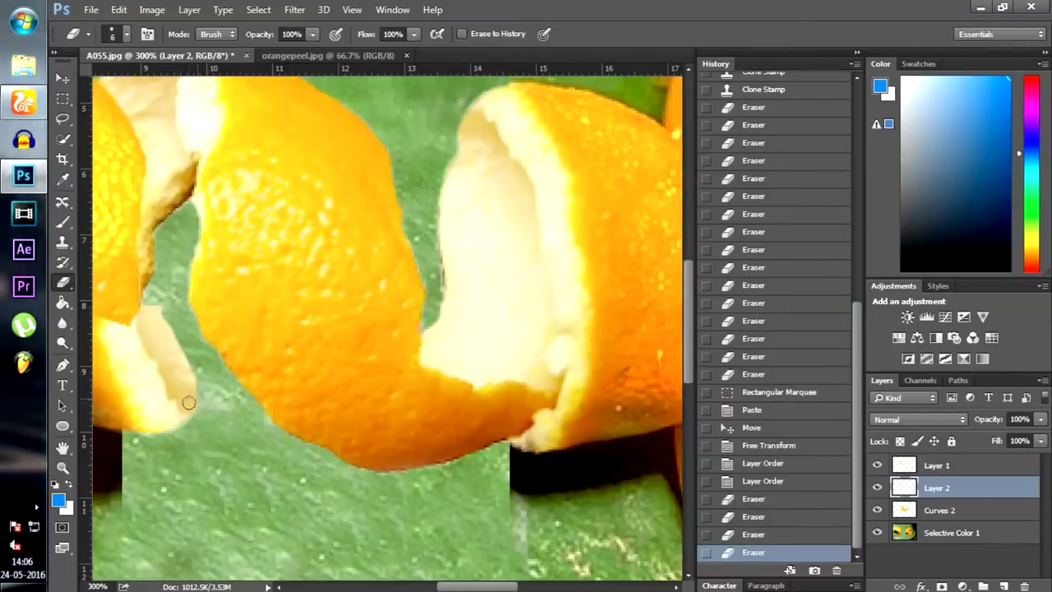
pyautogui.moveTo(168, 383); pyautogui.dragTo(165, 403)
pyautogui.moveTo(163, 370)
pyautogui.mouseDown()
pyautogui.moveTo(142, 328)
pyautogui.moveTo(166, 371)
pyautogui.moveTo(152, 337)
pyautogui.moveTo(164, 325)
pyautogui.moveTo(194, 413)
pyautogui.mouseUp()
pyautogui.click(167, 347)
pyautogui.click(165, 350)
pyautogui.click(162, 353)
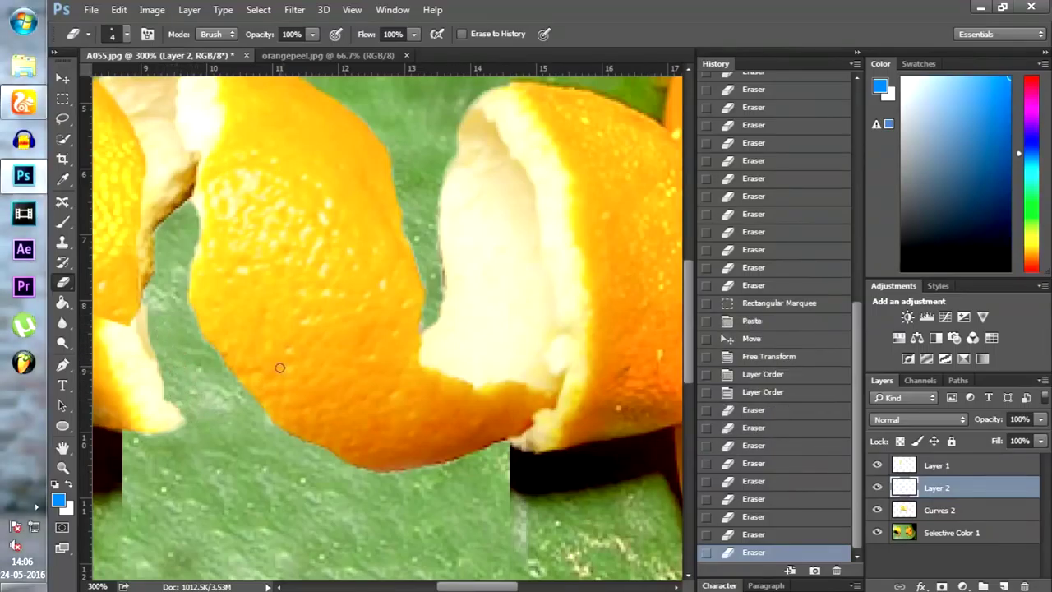
# Try erasing more where the rim piece meets the front body's cut edge, and step back those strokes
pyautogui.moveTo(244, 304); pyautogui.dragTo(425, 366)
pyautogui.hotkey('alt', ']')
pyautogui.moveTo(313, 388); pyautogui.dragTo(313, 372)
pyautogui.moveTo(312, 375)
pyautogui.mouseDown()
pyautogui.moveTo(312, 360)
pyautogui.moveTo(291, 366)
pyautogui.mouseUp()
pyautogui.click(315, 388)
pyautogui.click(289, 364)
pyautogui.click(749, 445)
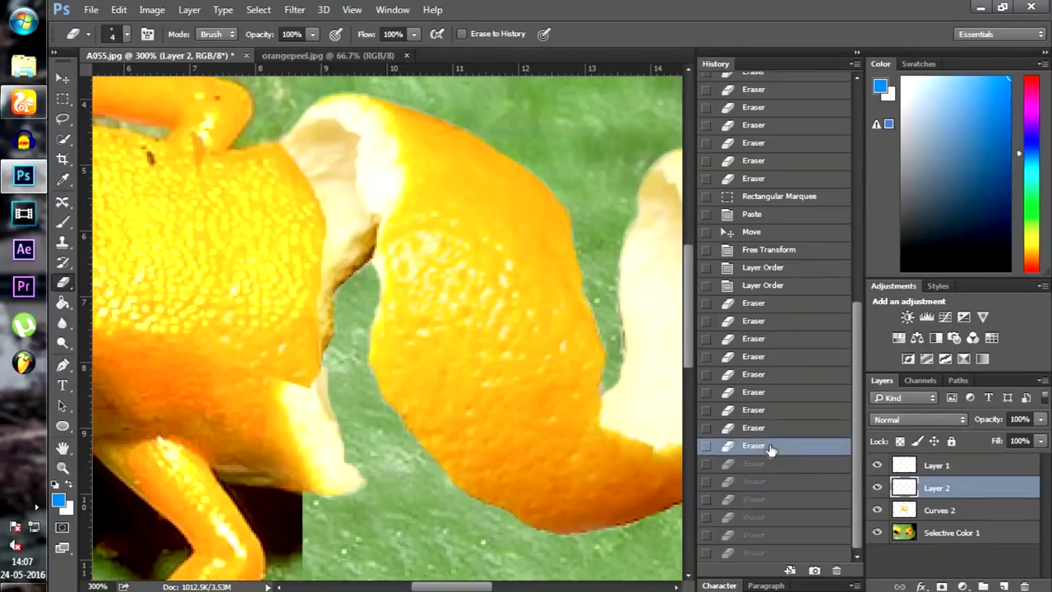
# Try further erasing at the rim on Layer 1 and Layer 2, comparing history states and returning to the trimmed rim piece
pyautogui.click(934, 467)
pyautogui.click(733, 552)
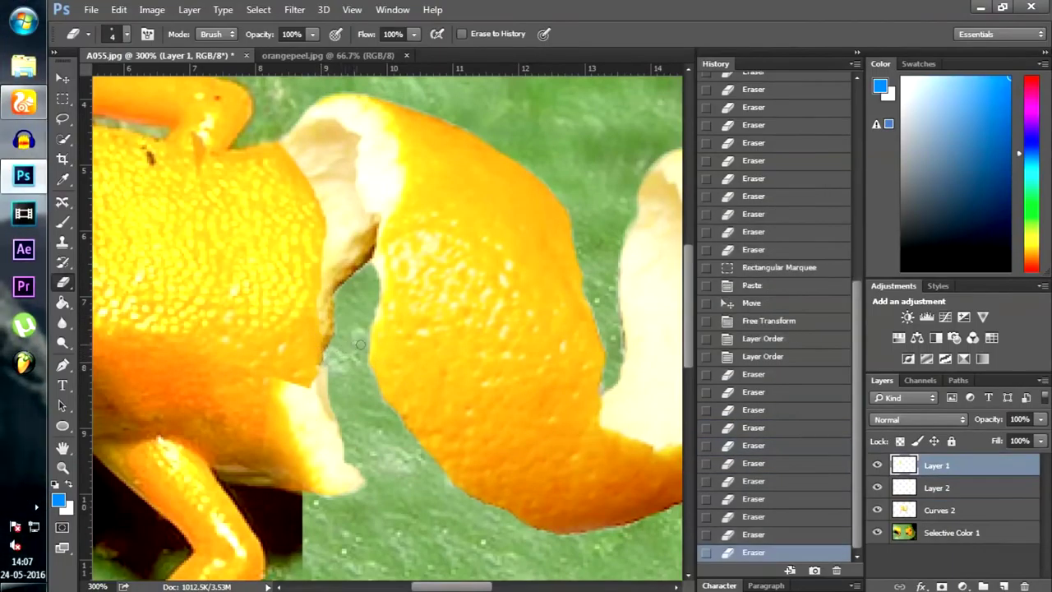
pyautogui.click(782, 499)
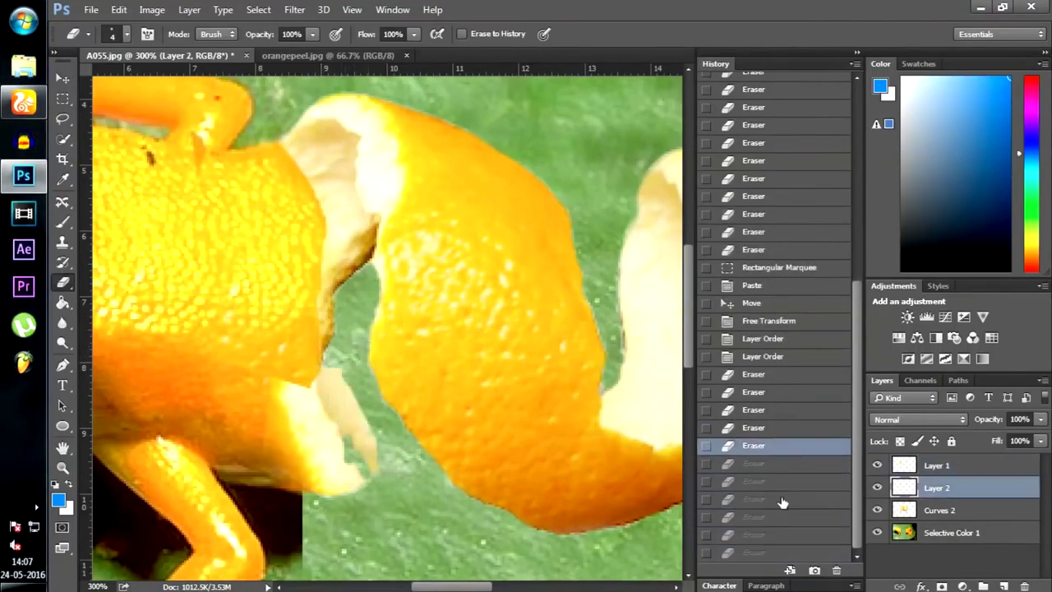
pyautogui.click(785, 534)
pyautogui.click(795, 552)
pyautogui.click(792, 499)
pyautogui.click(791, 517)
pyautogui.click(336, 397)
pyautogui.hotkey('ctrl', 'z')
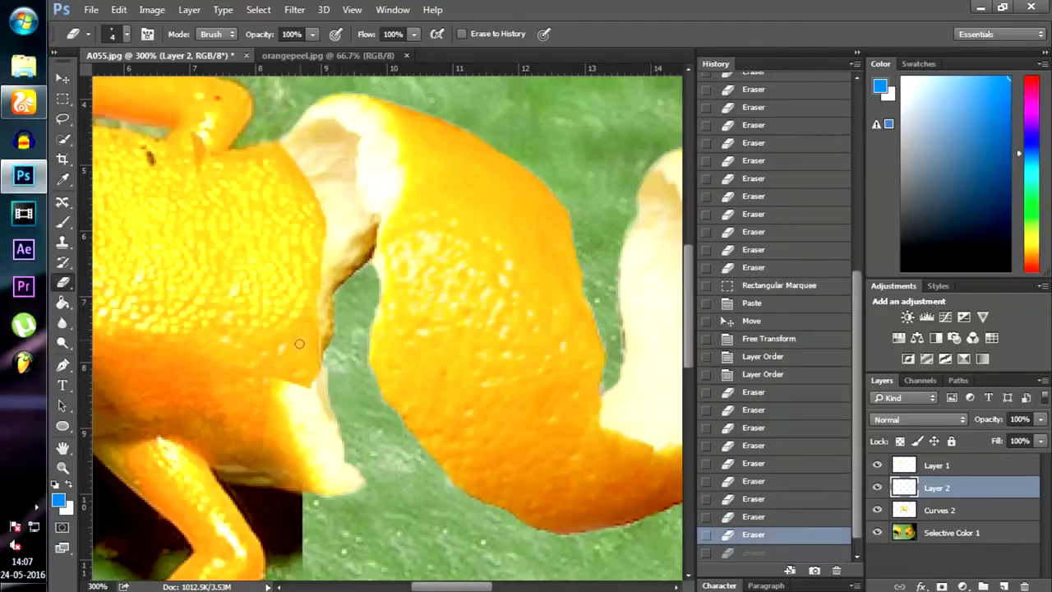
# Sample the front body's skin with a 10 px Clone Stamp, try a stroke down the rim piece, and undo it
pyautogui.click(65, 243)
pyautogui.keyDown('alt'); pyautogui.click(239, 388); pyautogui.keyUp('alt')
pyautogui.press('[')
pyautogui.press('[')
pyautogui.press('[')
pyautogui.keyDown('alt'); pyautogui.click(246, 379); pyautogui.keyUp('alt')
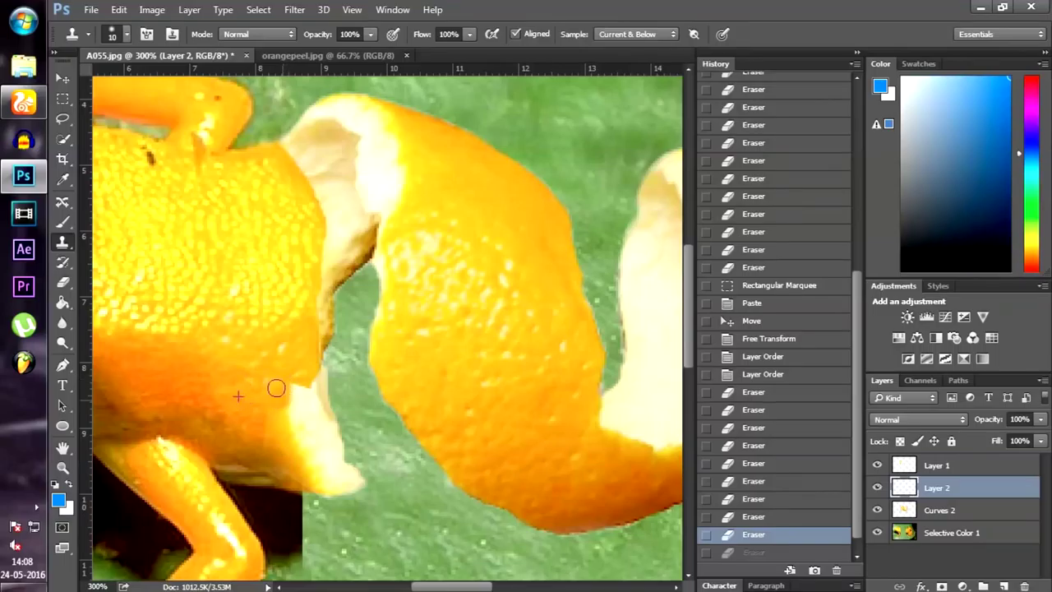
pyautogui.moveTo(293, 416)
pyautogui.mouseDown()
pyautogui.moveTo(301, 442)
pyautogui.moveTo(276, 420)
pyautogui.moveTo(312, 471)
pyautogui.mouseUp()
pyautogui.hotkey('ctrl', 'z')
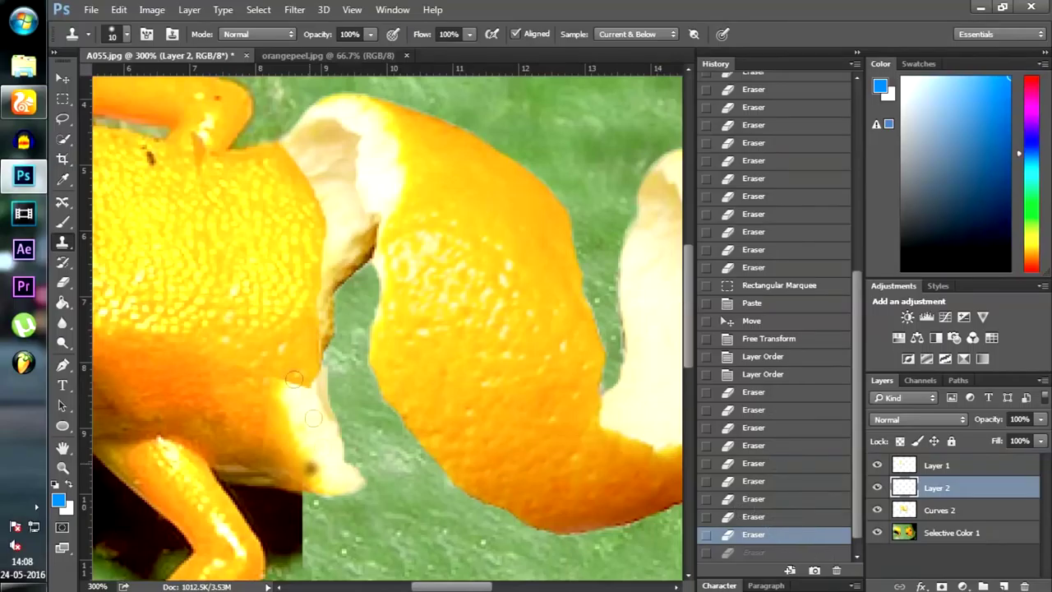
pyautogui.hotkey('ctrl', 'alt', 'z')
# Clone the front body's skin over the inner side of the rim piece, undoing the first long stroke and resampling nearby skin
pyautogui.press('v')
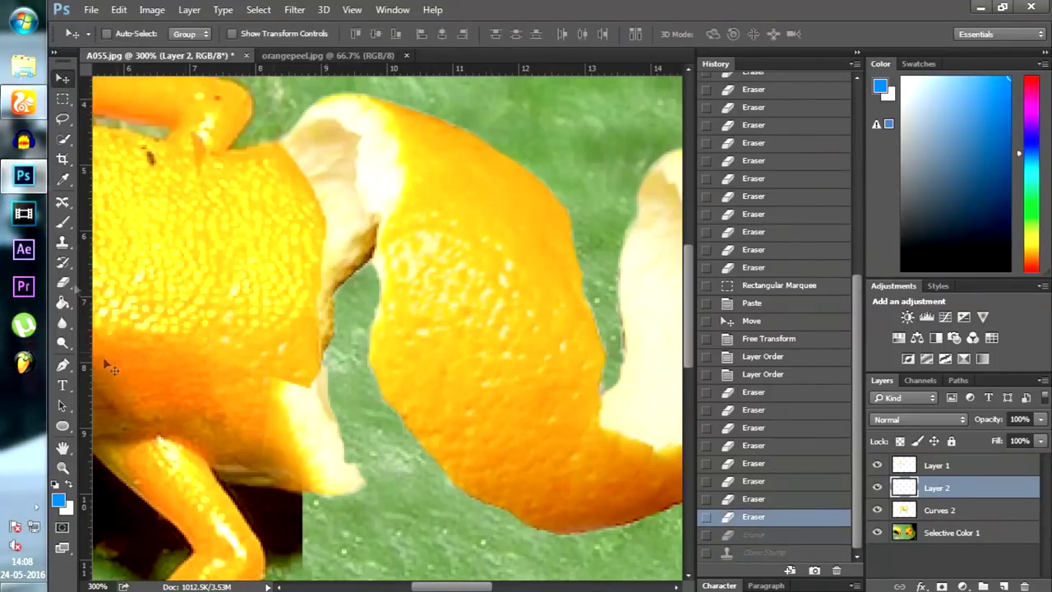
pyautogui.press('s')
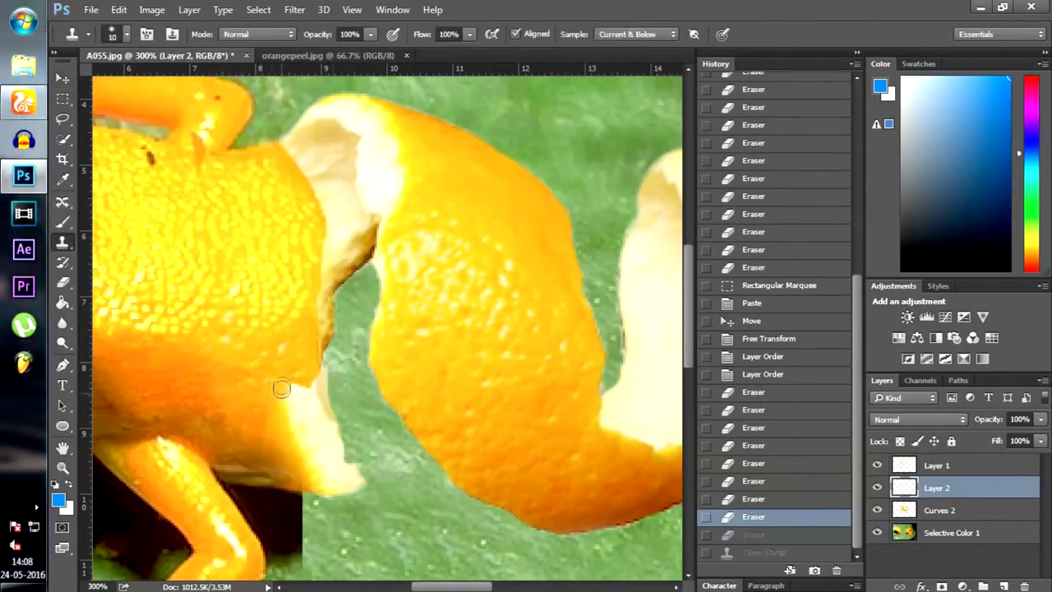
pyautogui.moveTo(274, 385)
pyautogui.mouseDown()
pyautogui.moveTo(302, 434)
pyautogui.moveTo(267, 437)
pyautogui.moveTo(322, 459)
pyautogui.mouseUp()
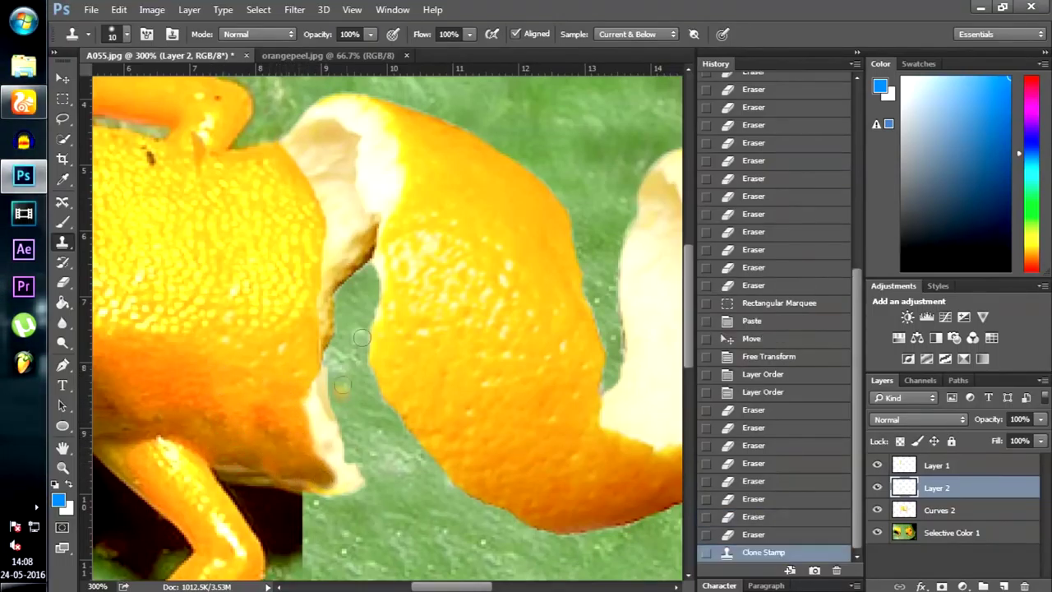
pyautogui.hotkey('ctrl', 'z')
pyautogui.click(294, 389)
pyautogui.moveTo(277, 387)
pyautogui.mouseDown()
pyautogui.moveTo(299, 401)
pyautogui.moveTo(283, 396)
pyautogui.moveTo(303, 445)
pyautogui.moveTo(220, 335)
pyautogui.moveTo(239, 397)
pyautogui.moveTo(294, 418)
pyautogui.moveTo(255, 372)
pyautogui.moveTo(301, 443)
pyautogui.mouseUp()
pyautogui.click(287, 413)
pyautogui.keyDown('alt'); pyautogui.click(396, 322); pyautogui.keyUp('alt')
pyautogui.keyDown('alt'); pyautogui.click(237, 401); pyautogui.keyUp('alt')
pyautogui.click(302, 418)
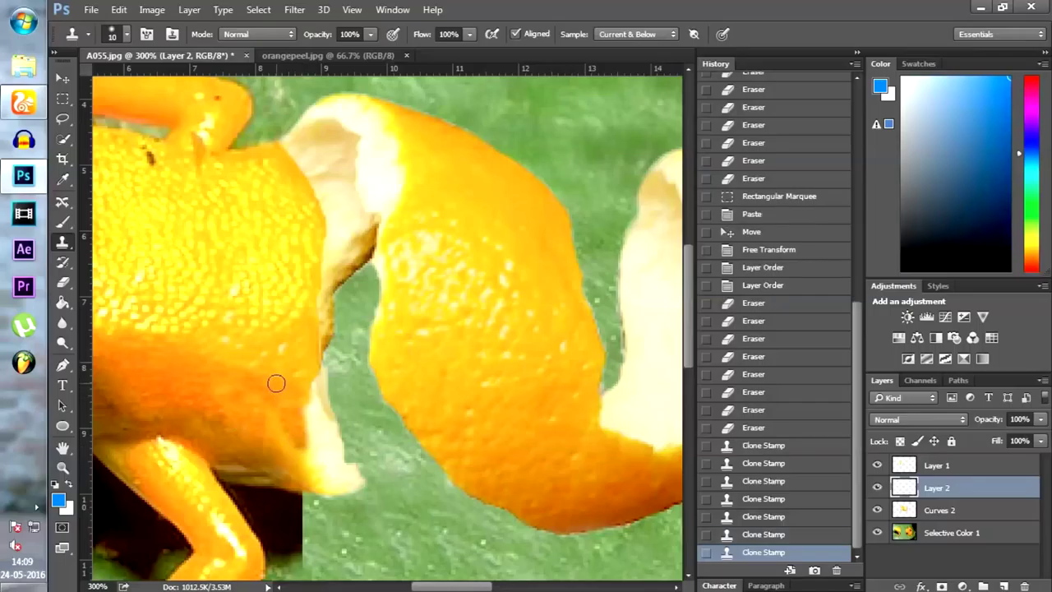
pyautogui.click(301, 441)
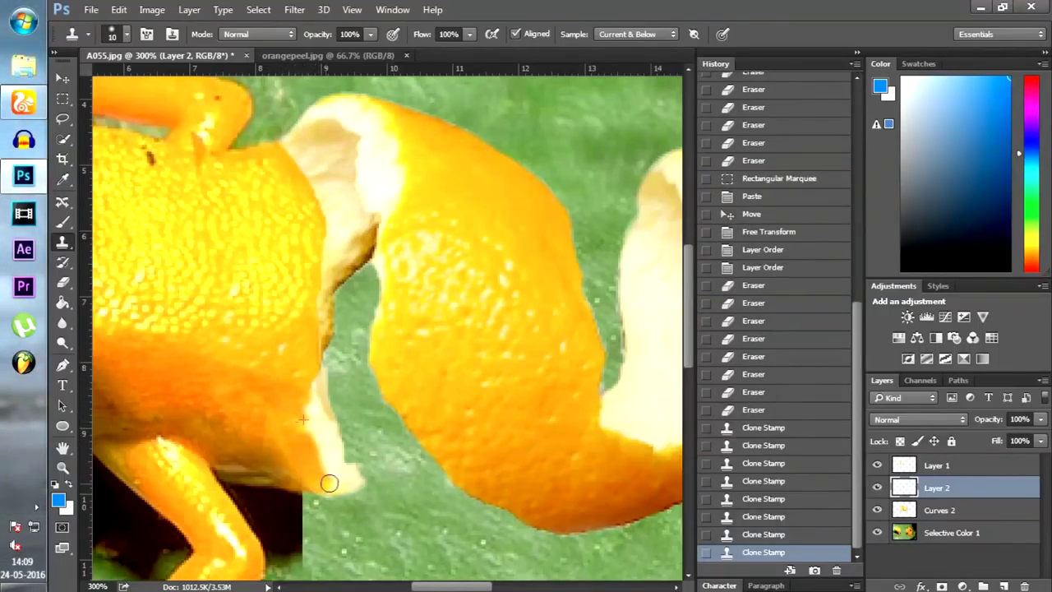
pyautogui.click(329, 483)
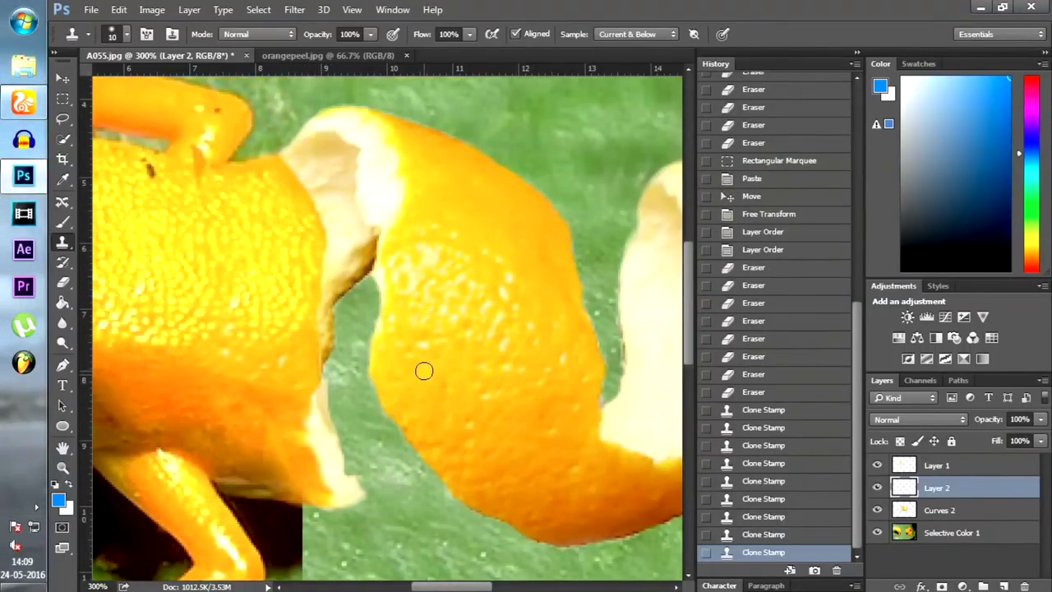
# Copy a narrow rectangle of the middle coil's pale upper edge from Curves 2 to a layer above Layer 2 and move it onto the rim piece
pyautogui.scroll(2, 424, 371)
pyautogui.press('m')
pyautogui.moveTo(374, 171); pyautogui.dragTo(411, 229)
pyautogui.hotkey('ctrl', 'c')
pyautogui.click(508, 223)
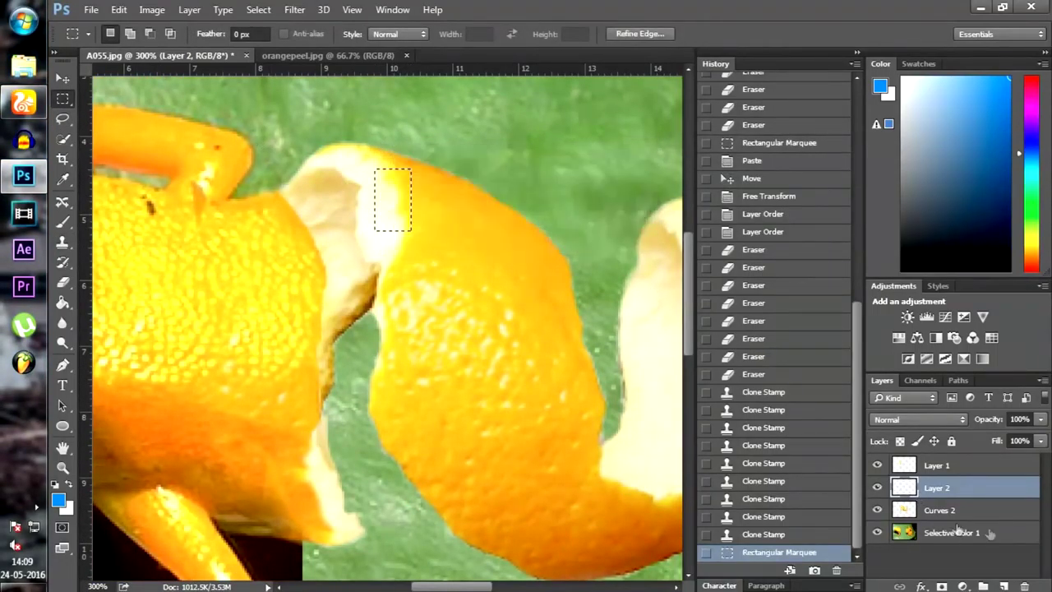
pyautogui.click(985, 513)
pyautogui.click(939, 490)
pyautogui.hotkey('ctrl', 'c')
pyautogui.hotkey('ctrl', 'v')
pyautogui.press('v')
pyautogui.moveTo(350, 342); pyautogui.dragTo(325, 457)
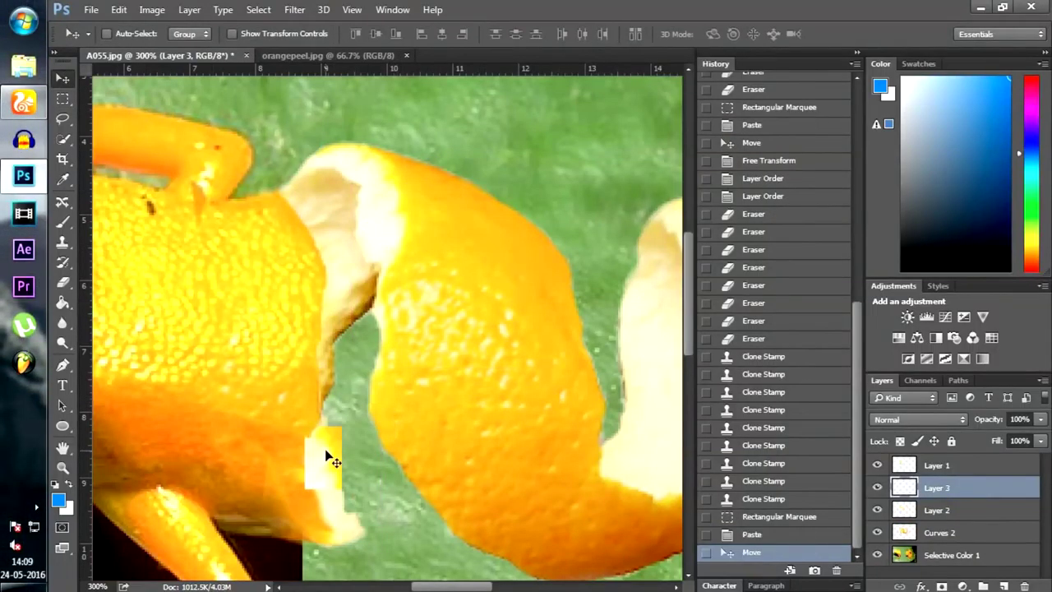
# Rotate the pasted edge piece so its orange side faces the frog's body and fit it along the lower rim
pyautogui.hotkey('ctrl', 't')
pyautogui.moveTo(384, 390); pyautogui.dragTo(282, 571)
pyautogui.moveTo(340, 391); pyautogui.dragTo(355, 395)
pyautogui.moveTo(333, 475); pyautogui.dragTo(345, 521)
pyautogui.press('Return')
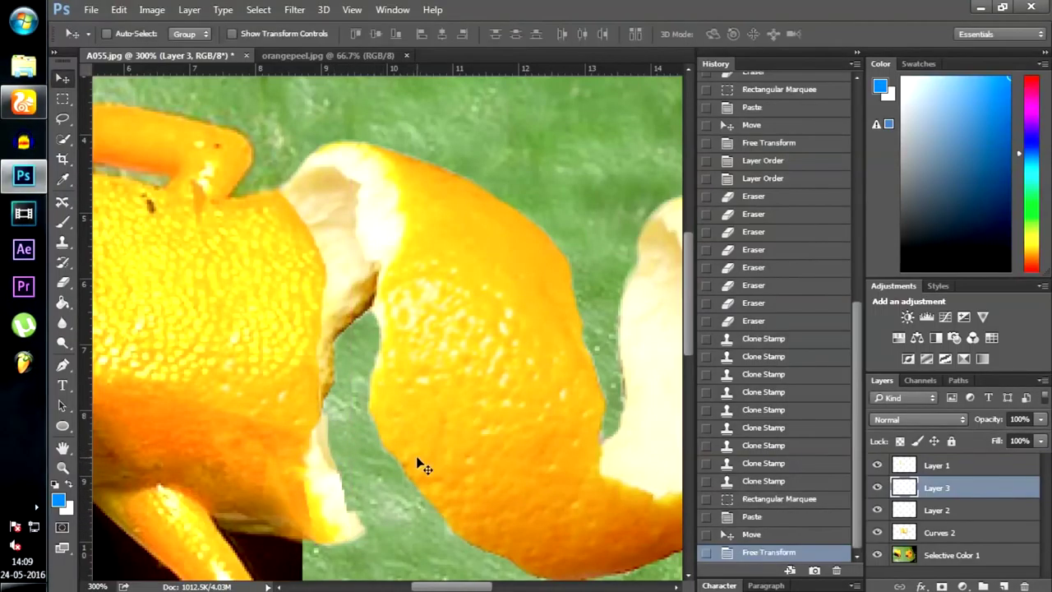
# Set the Eraser to 9% opacity and soften the edges of the new piece into the rim with a 4 px brush
pyautogui.hotkey('ctrl', '+')
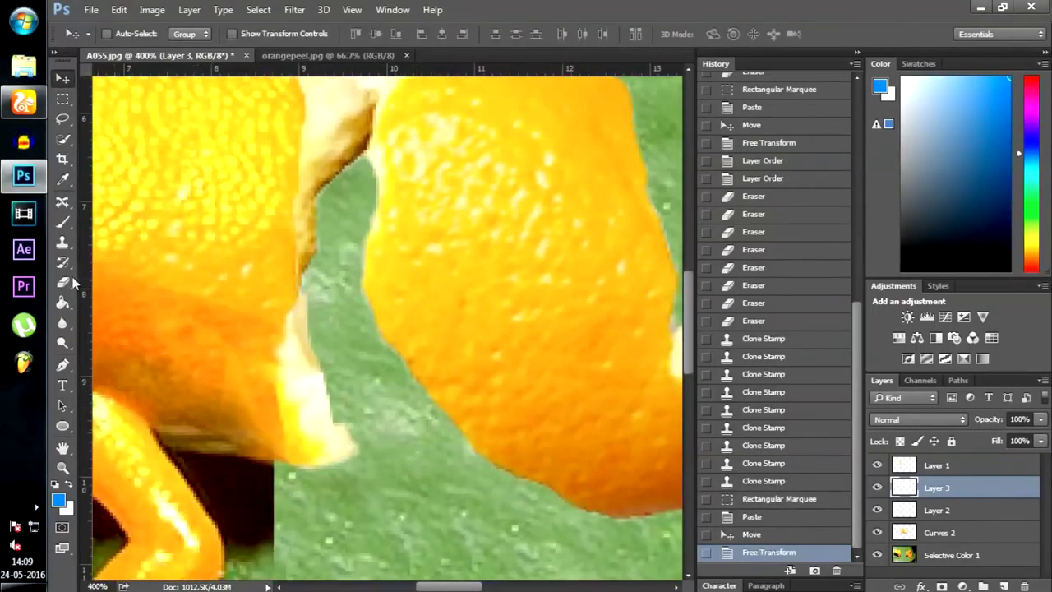
pyautogui.click(63, 282)
pyautogui.moveTo(312, 37); pyautogui.dragTo(241, 51)
pyautogui.click(327, 394)
pyautogui.click(335, 415)
pyautogui.click(342, 430)
pyautogui.click(330, 443)
pyautogui.click(324, 451)
pyautogui.click(326, 411)
pyautogui.click(327, 406)
pyautogui.click(324, 400)
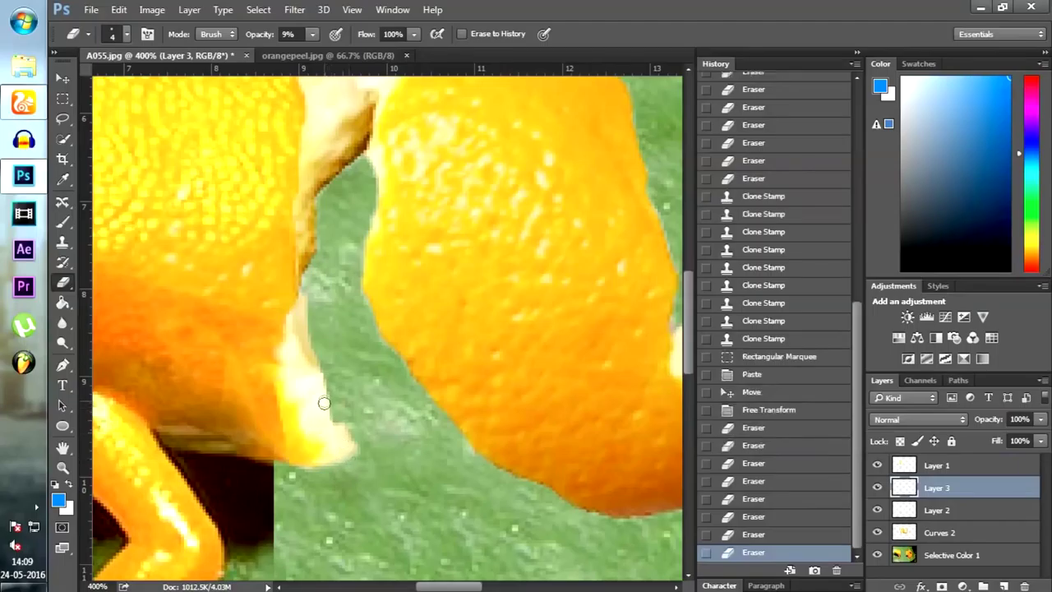
pyautogui.click(312, 386)
pyautogui.click(298, 372)
pyautogui.click(308, 377)
pyautogui.click(320, 383)
pyautogui.click(320, 395)
pyautogui.click(321, 395)
pyautogui.click(331, 397)
pyautogui.click(331, 397)
pyautogui.click(328, 397)
pyautogui.click(327, 397)
pyautogui.click(327, 397)
pyautogui.click(318, 362)
pyautogui.click(335, 407)
pyautogui.click(335, 407)
pyautogui.click(327, 395)
pyautogui.click(321, 382)
pyautogui.click(314, 386)
pyautogui.click(308, 391)
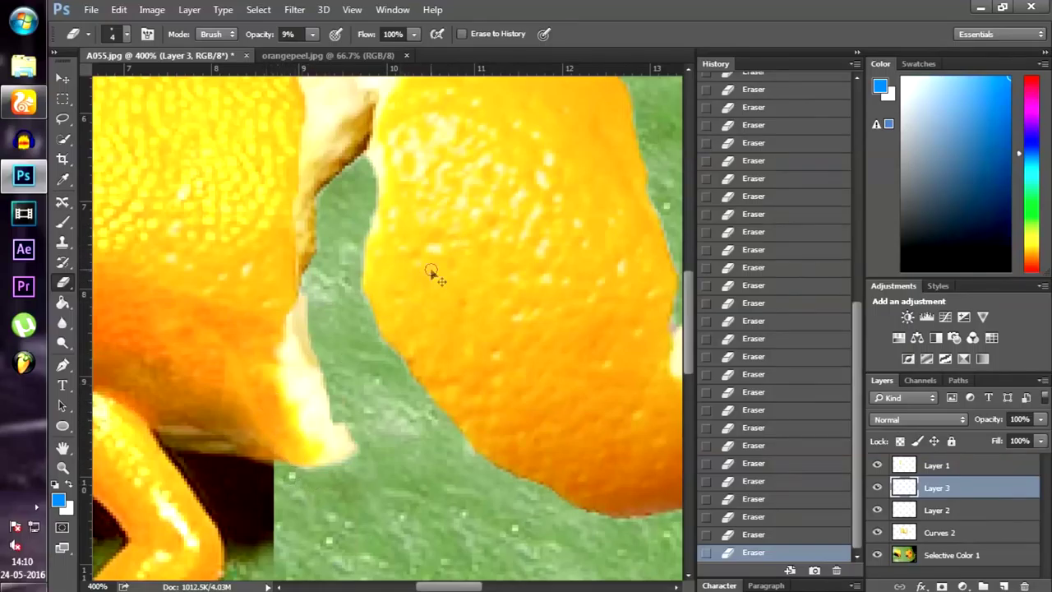
# On Selective Color 1, use the Clone Stamp to extend the dark shadow beneath the rear body past its straight cut edge and under the peel
pyautogui.scroll(-3, 431, 271)
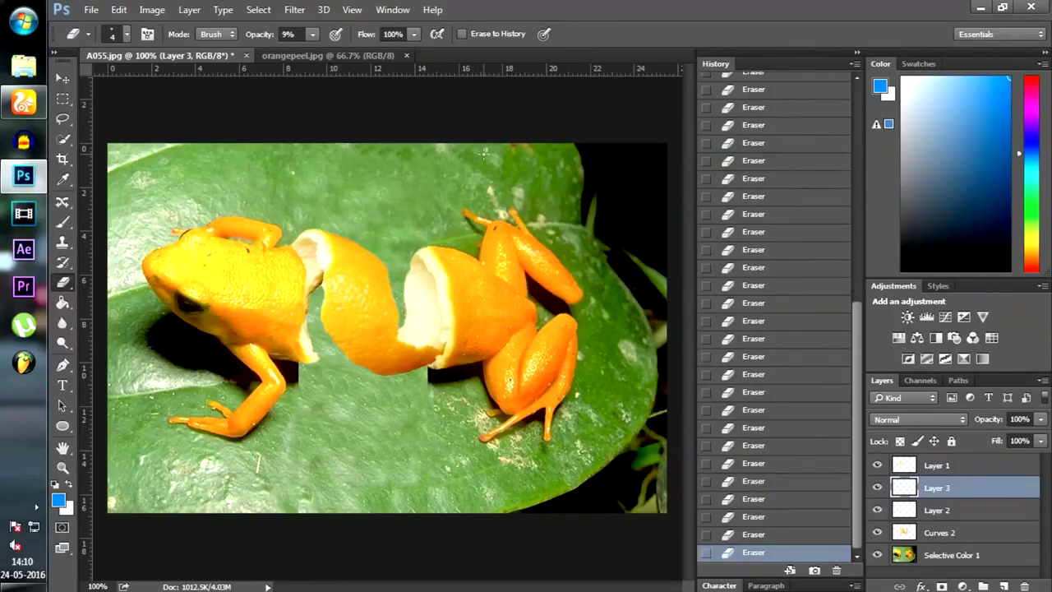
pyautogui.scroll(1, 382, 212)
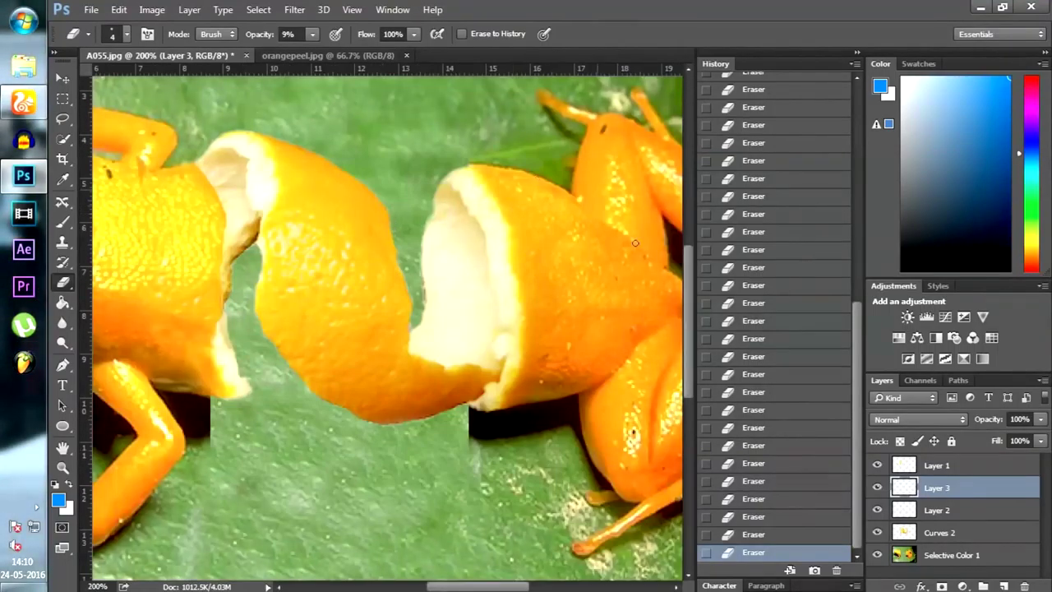
pyautogui.click(952, 555)
pyautogui.scroll(2, 501, 394)
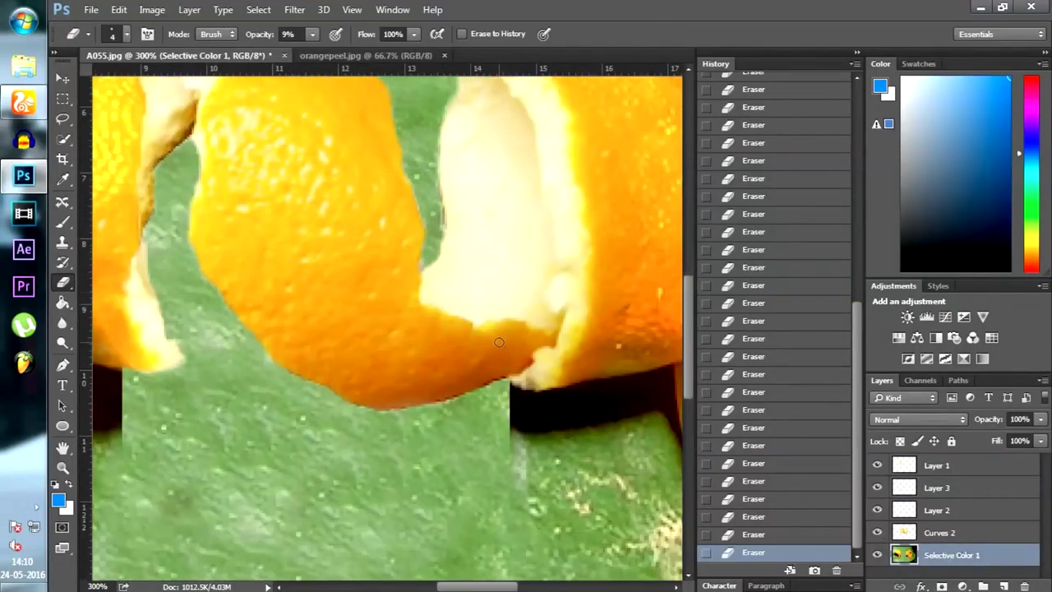
pyautogui.moveTo(481, 589); pyautogui.dragTo(504, 589)
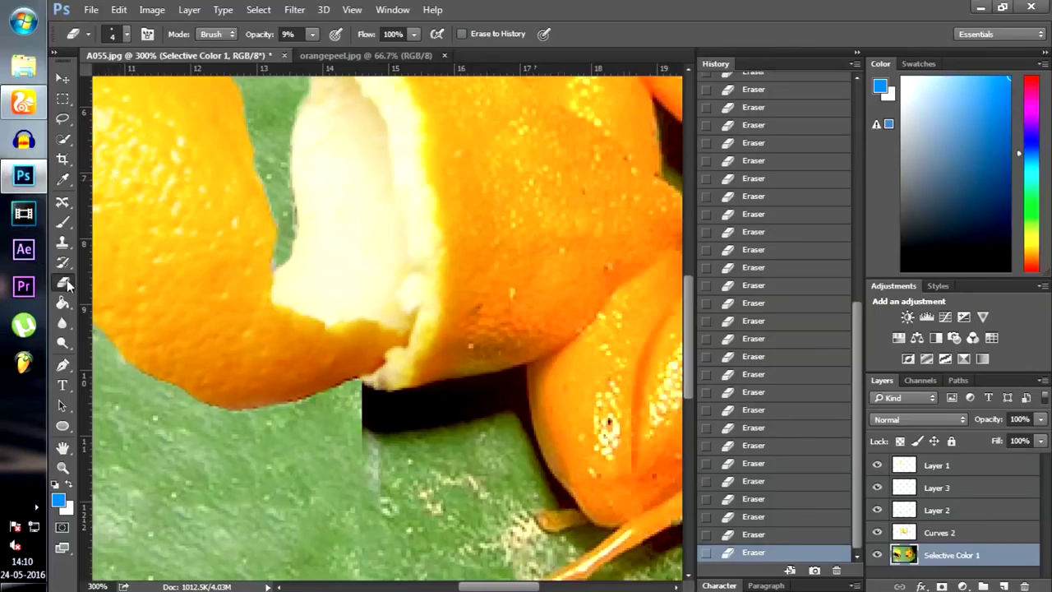
pyautogui.click(62, 242)
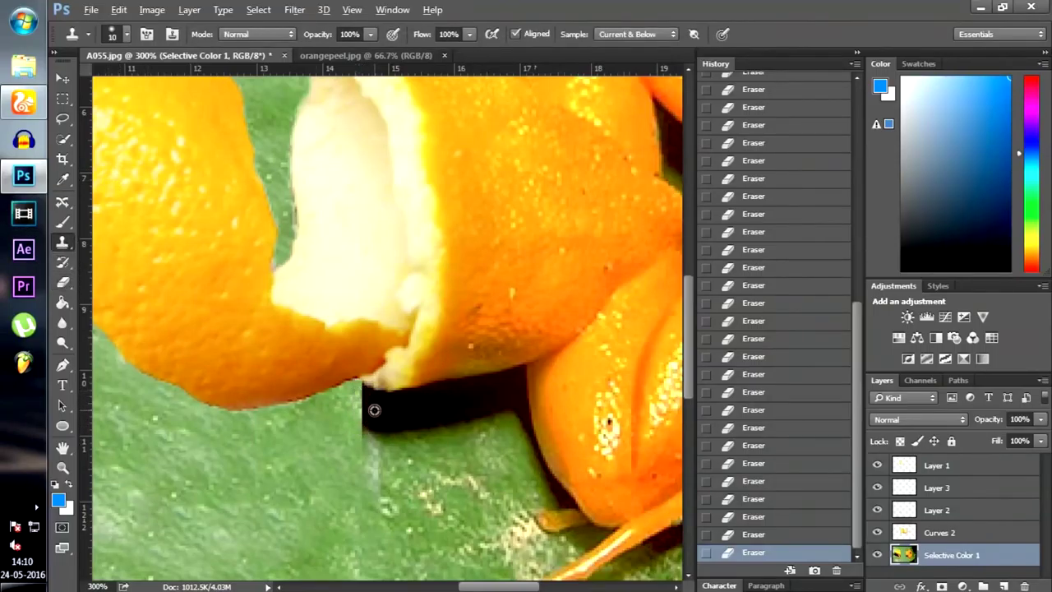
pyautogui.moveTo(365, 404)
pyautogui.mouseDown()
pyautogui.moveTo(334, 383)
pyautogui.moveTo(360, 400)
pyautogui.moveTo(343, 396)
pyautogui.moveTo(357, 367)
pyautogui.mouseUp()
pyautogui.click(345, 384)
pyautogui.click(342, 391)
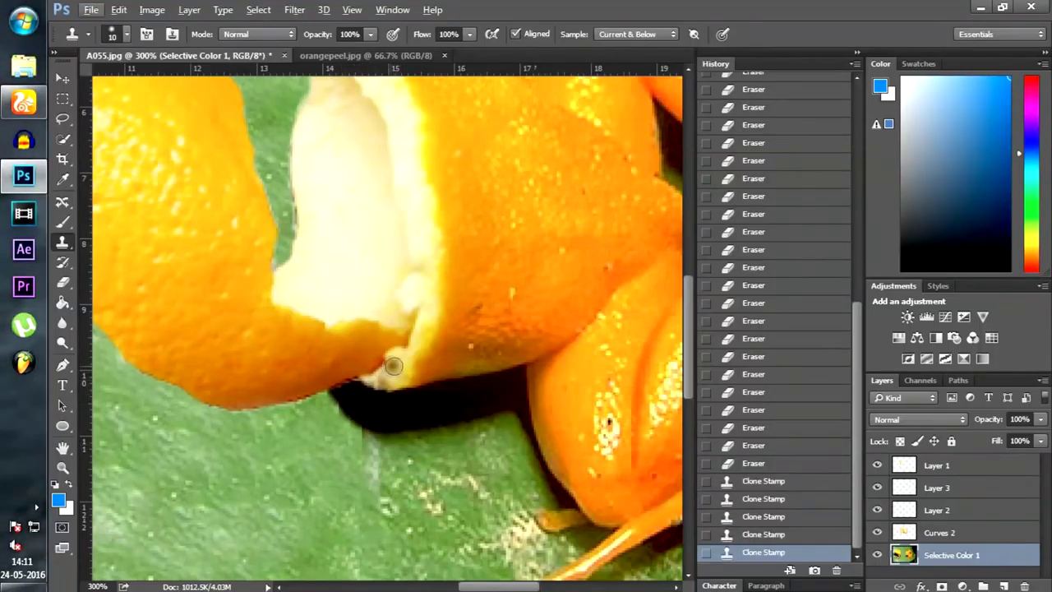
pyautogui.hotkey('ctrl', '1')
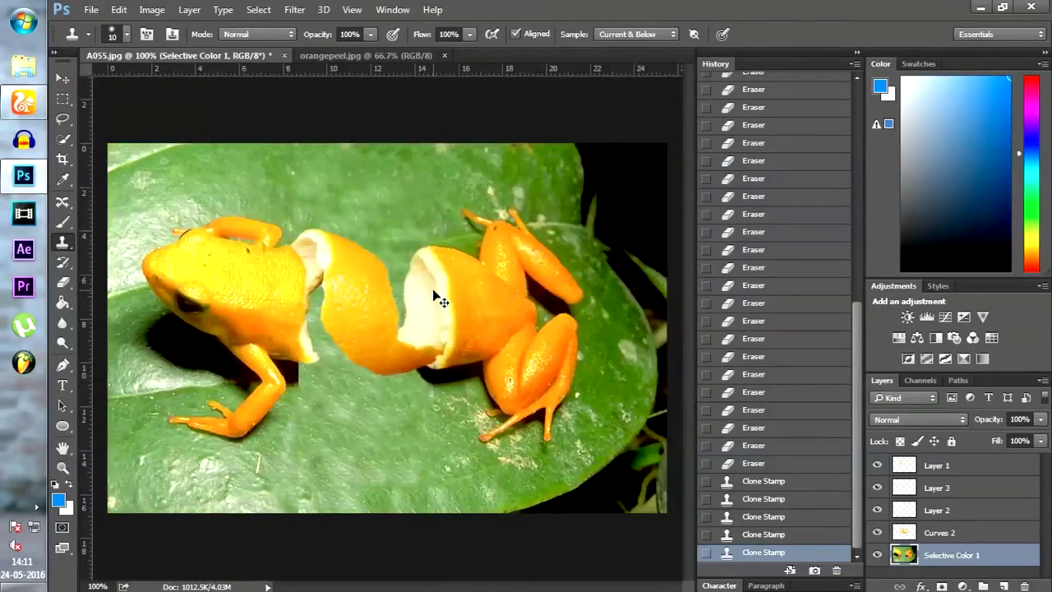
pyautogui.hotkey('ctrl', '+')
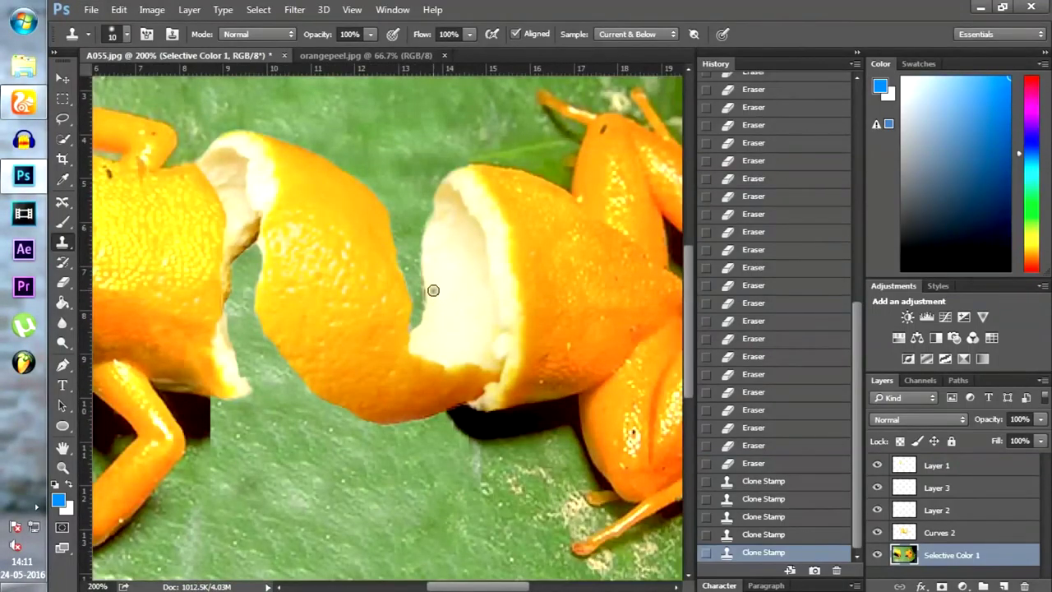
# Merge Curves 2, Layer 2, Layer 3 and Layer 1 into one layer
pyautogui.keyDown('shift'); pyautogui.click(940, 532); pyautogui.keyUp('shift')
pyautogui.keyDown('shift'); pyautogui.click(939, 510); pyautogui.keyUp('shift')
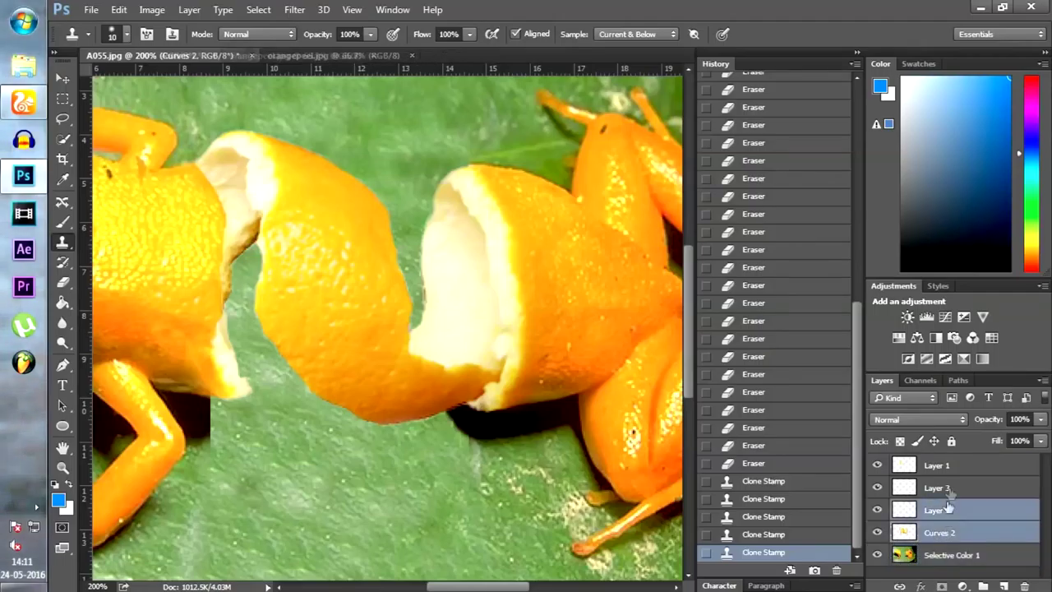
pyautogui.keyDown('shift'); pyautogui.click(940, 488); pyautogui.keyUp('shift')
pyautogui.keyDown('shift'); pyautogui.click(945, 465); pyautogui.keyUp('shift')
pyautogui.rightClick(951, 468)
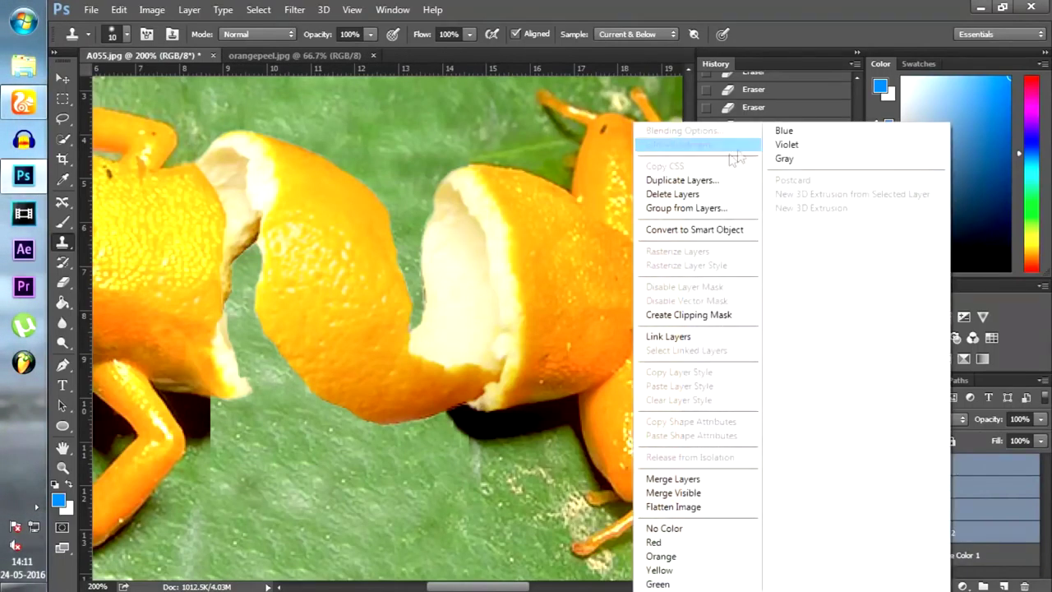
pyautogui.click(670, 478)
pyautogui.rightClick(937, 465)
pyautogui.click(670, 130)
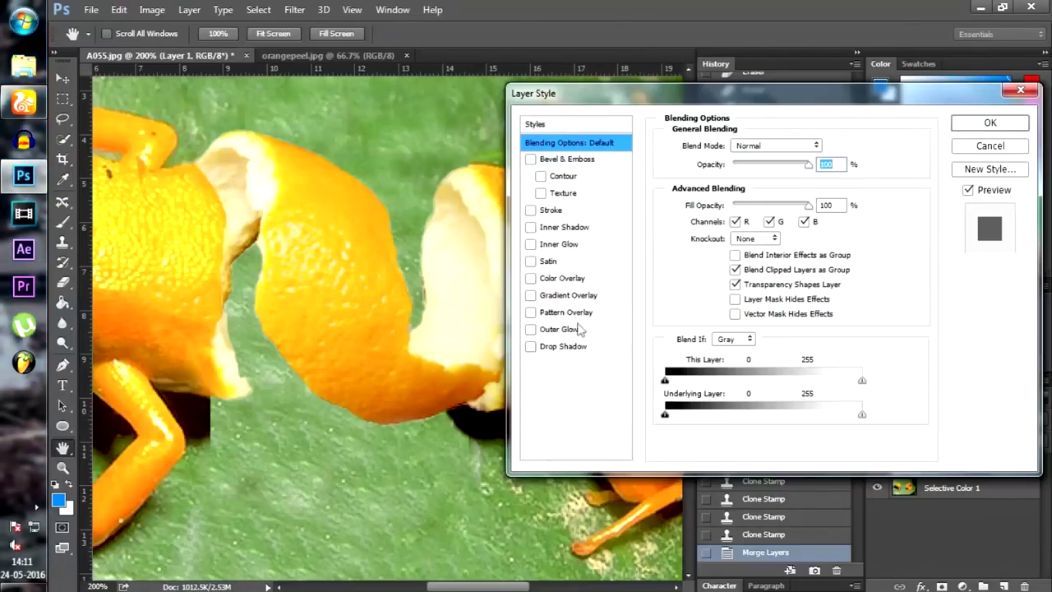
pyautogui.click(567, 346)
pyautogui.moveTo(679, 97); pyautogui.dragTo(788, 73)
pyautogui.moveTo(878, 146); pyautogui.dragTo(834, 156)
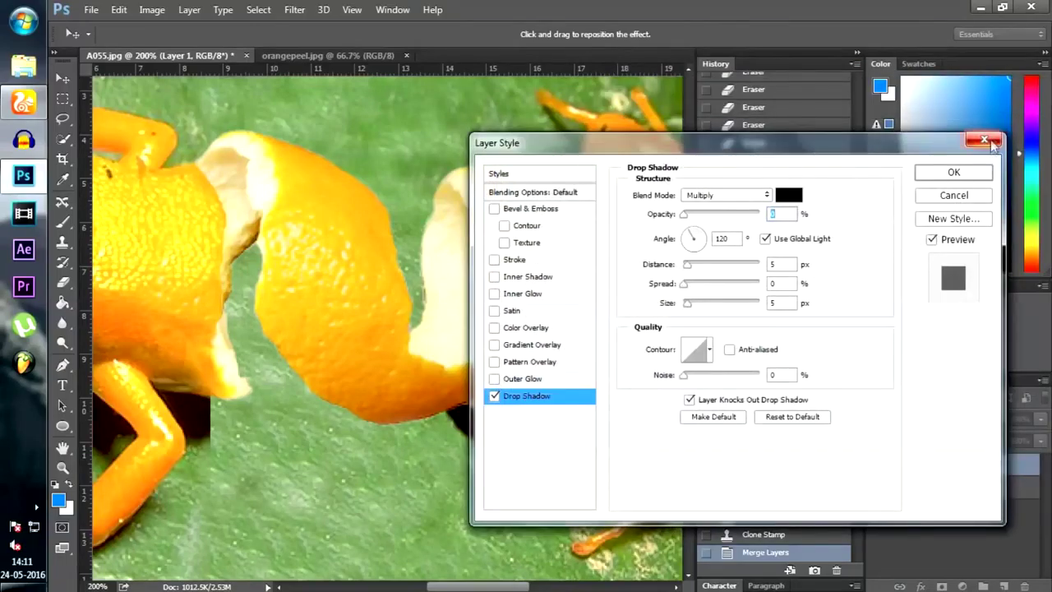
pyautogui.click(985, 141)
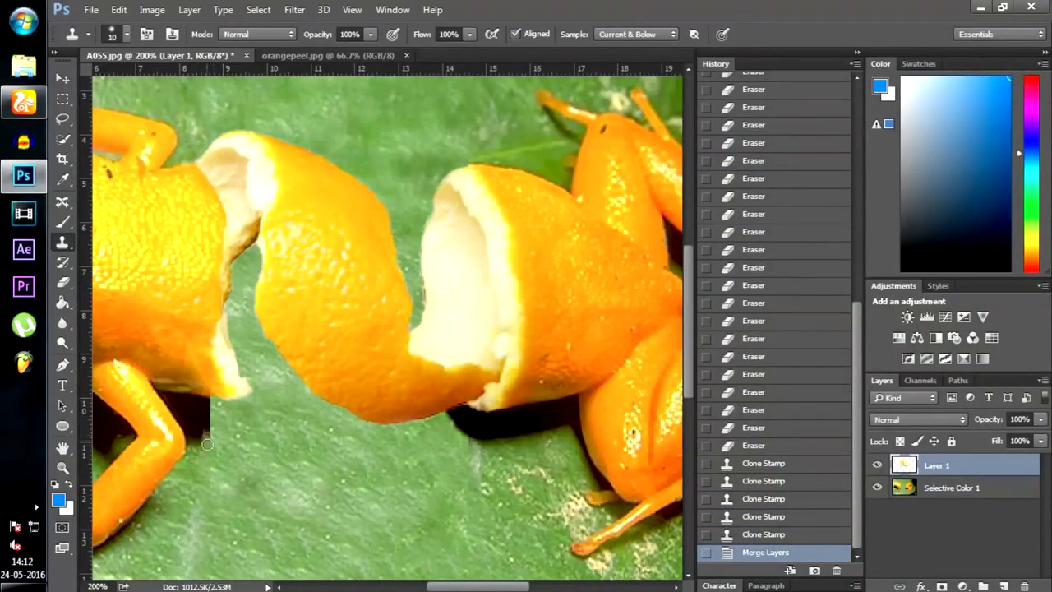
# Clone the dark shadow beneath the front body outward below the rim tip, replacing its straight cut edge with a tapered end
pyautogui.click(201, 410)
pyautogui.click(206, 407)
pyautogui.hotkey('ctrl', '+')
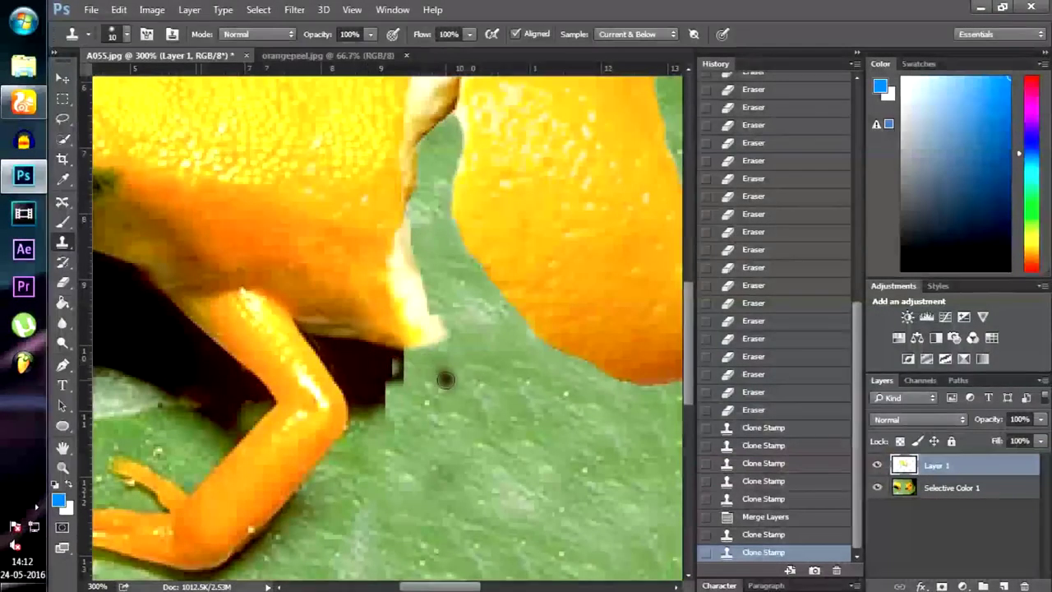
pyautogui.click(411, 376)
pyautogui.click(398, 370)
pyautogui.click(401, 358)
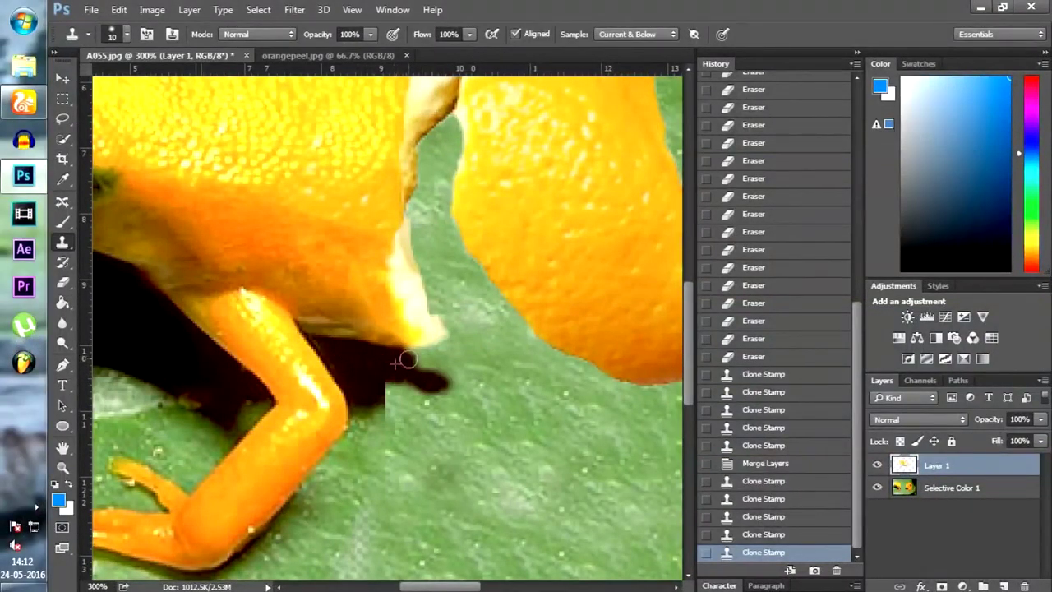
pyautogui.click(426, 382)
pyautogui.click(422, 385)
pyautogui.click(398, 385)
pyautogui.click(396, 385)
pyautogui.click(400, 393)
pyautogui.click(401, 407)
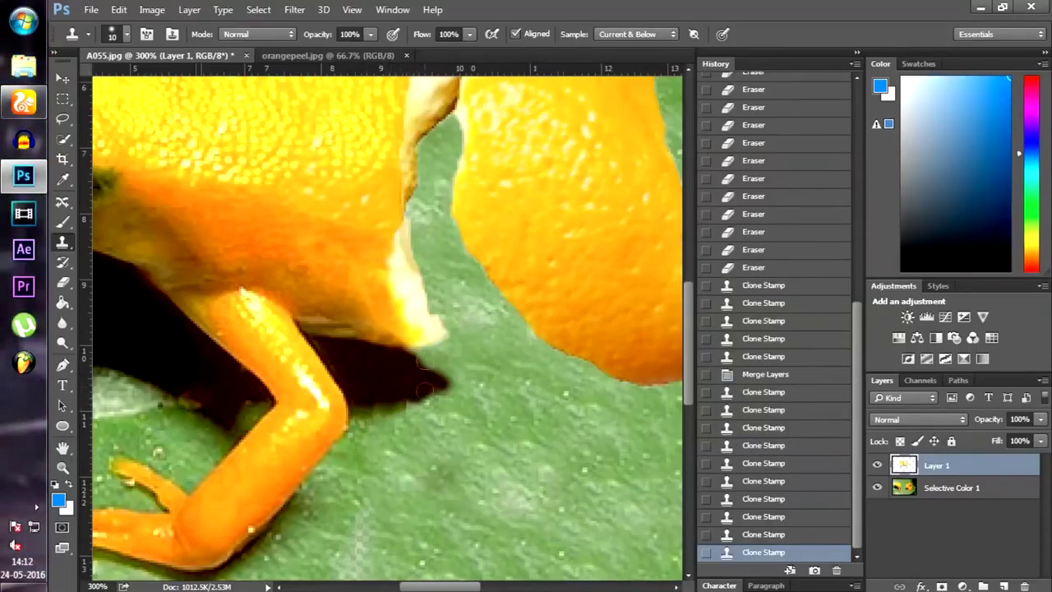
pyautogui.click(404, 406)
pyautogui.hotkey('ctrl', '-')
pyautogui.hotkey('ctrl', '-')
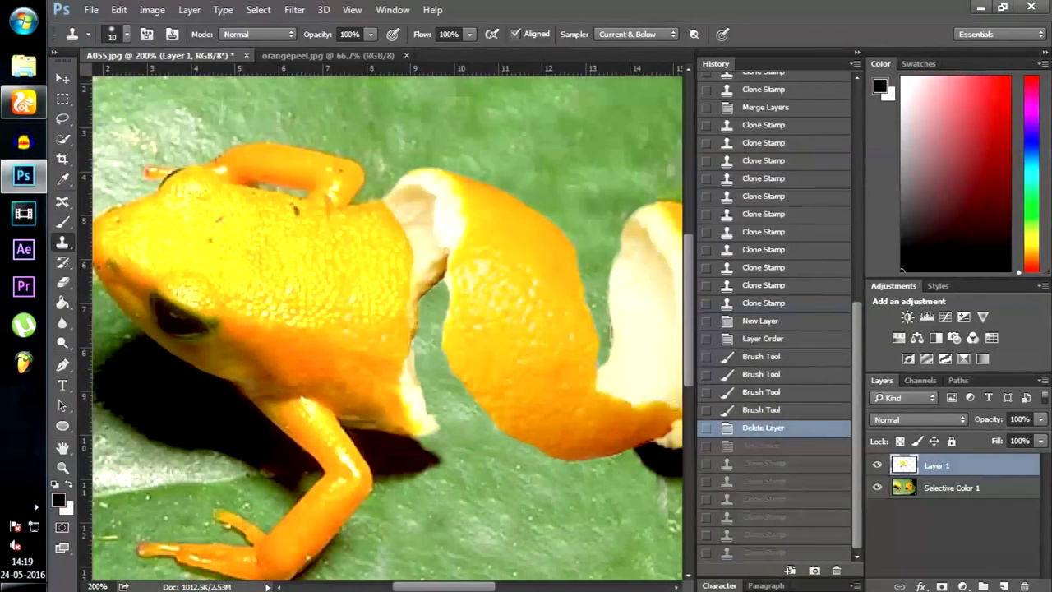
# Add a Curves adjustment above the merged peel layer, bend its curve slightly, and merge the adjustment with Layer 1
pyautogui.hscroll(2, 387, 329)
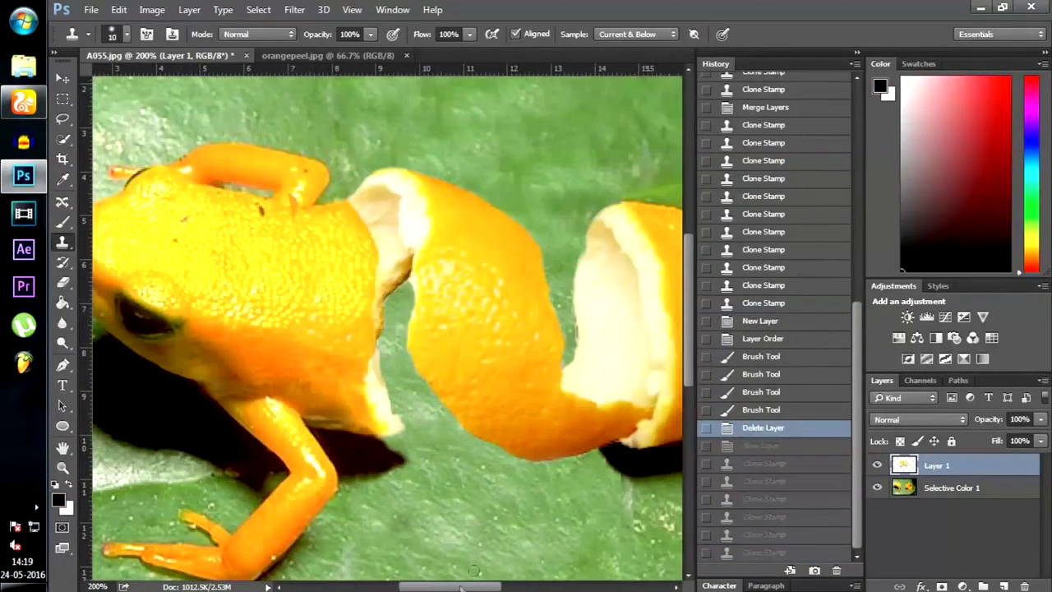
pyautogui.click(946, 317)
pyautogui.moveTo(503, 439); pyautogui.dragTo(501, 436)
pyautogui.keyDown('shift'); pyautogui.click(958, 488); pyautogui.keyUp('shift')
pyautogui.rightClick(958, 488)
pyautogui.click(768, 370)
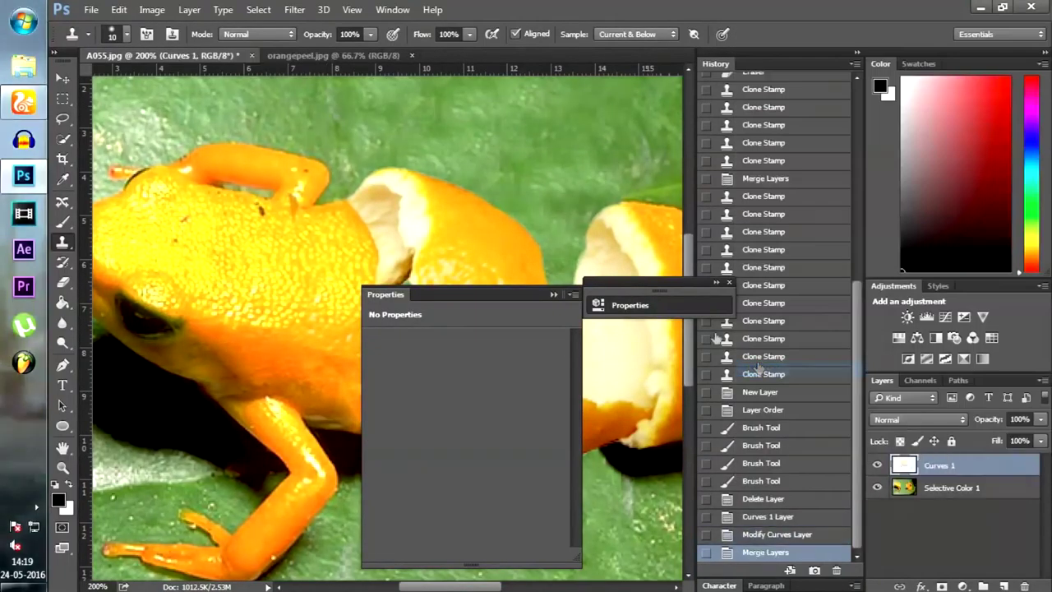
pyautogui.click(727, 283)
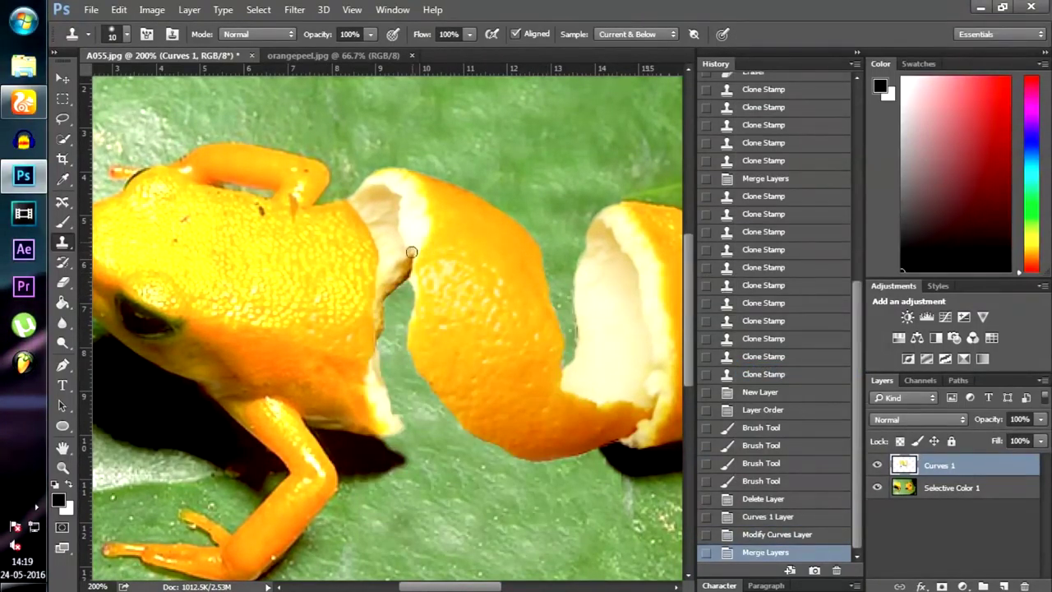
# Touch up the outer end of the front body's shadow with a Clone Stamp stroke
pyautogui.hotkey('ctrl', '+')
pyautogui.scroll(-4, 435, 287)
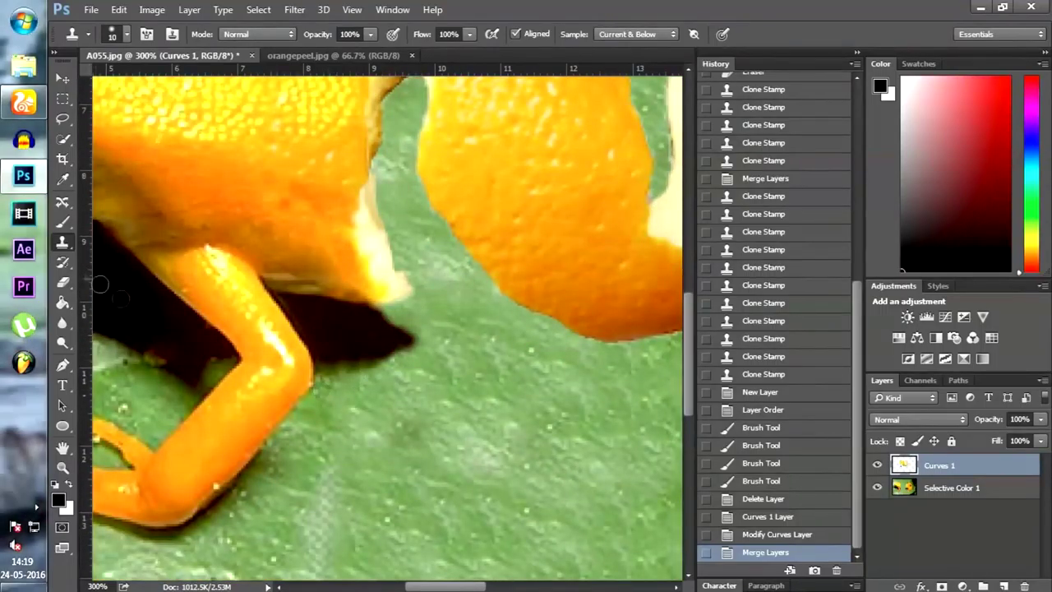
pyautogui.moveTo(386, 366); pyautogui.dragTo(403, 348)
# Try cloning dark shadow along the underside of the front rim piece on Curves 1
pyautogui.scroll(3, 359, 294)
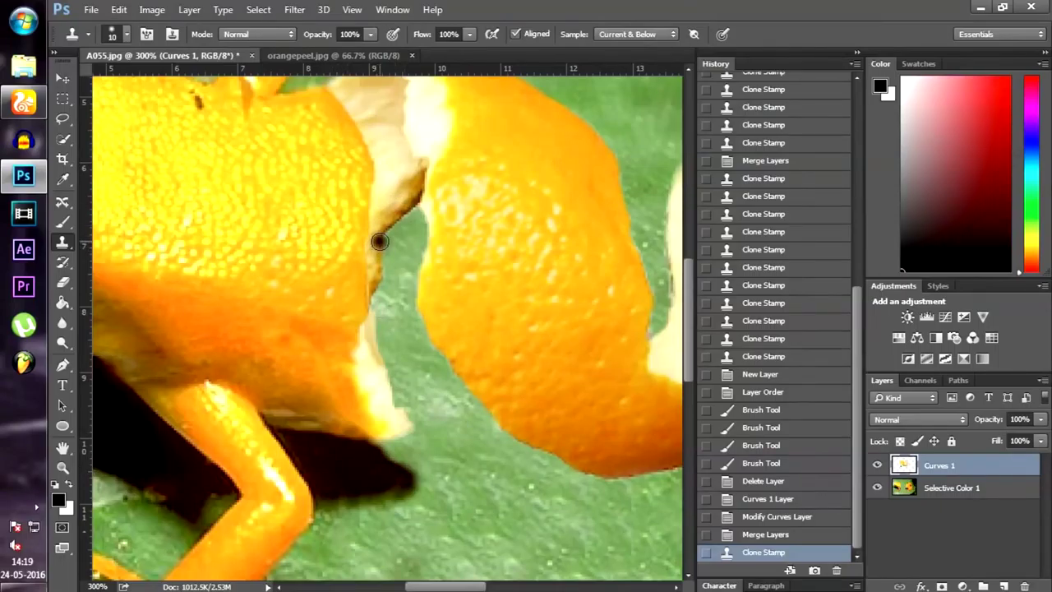
pyautogui.moveTo(383, 240); pyautogui.dragTo(399, 232)
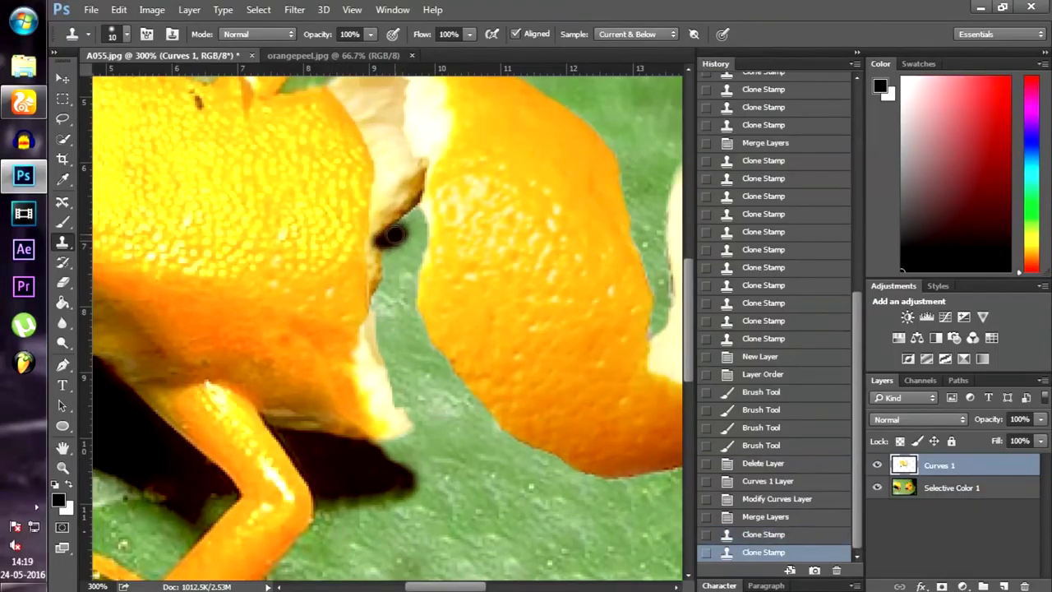
# Create a new layer between Selective Color 1 and Curves 1 and clone dark shadow along the underside of the front rim piece
pyautogui.click(979, 488)
pyautogui.hotkey('ctrl', 'shift', 'alt', 'n')
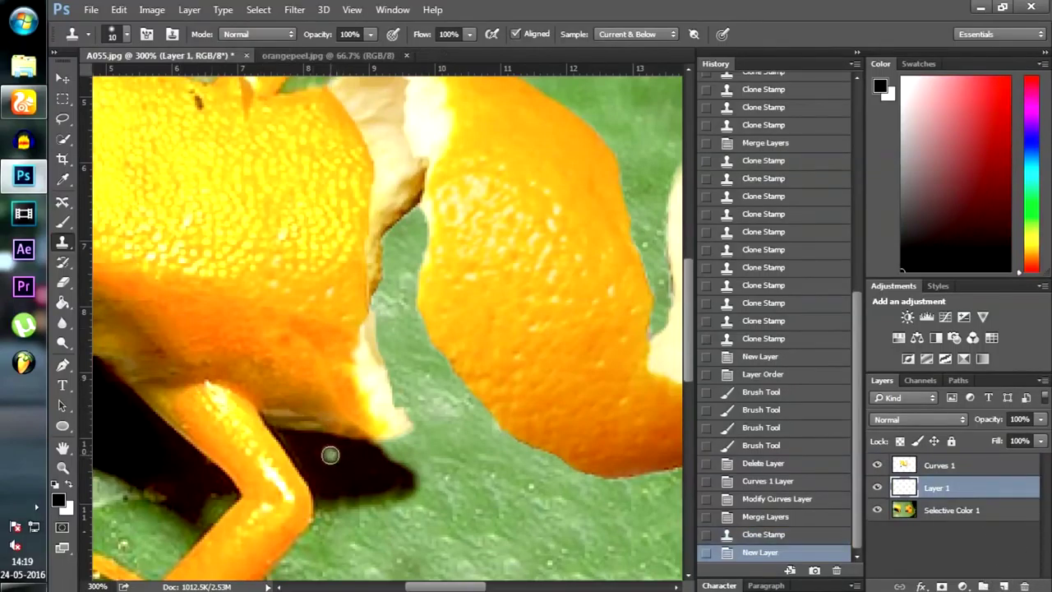
pyautogui.moveTo(371, 303); pyautogui.dragTo(378, 262)
pyautogui.keyDown('alt'); pyautogui.click(324, 468); pyautogui.keyUp('alt')
pyautogui.moveTo(383, 303)
pyautogui.mouseDown()
pyautogui.moveTo(385, 246)
pyautogui.moveTo(413, 213)
pyautogui.moveTo(417, 237)
pyautogui.moveTo(413, 223)
pyautogui.moveTo(425, 229)
pyautogui.moveTo(412, 264)
pyautogui.moveTo(435, 239)
pyautogui.moveTo(428, 234)
pyautogui.moveTo(410, 283)
pyautogui.moveTo(419, 325)
pyautogui.mouseUp()
# Resample the dark shadow and clone a narrow band of it down the middle coil's edge facing the front body
pyautogui.keyDown('alt'); pyautogui.click(335, 469); pyautogui.keyUp('alt')
pyautogui.keyDown('alt'); pyautogui.click(342, 469); pyautogui.keyUp('alt')
pyautogui.moveTo(419, 328)
pyautogui.mouseDown()
pyautogui.moveTo(447, 375)
pyautogui.moveTo(434, 373)
pyautogui.mouseUp()
pyautogui.click(448, 377)
pyautogui.click(452, 383)
pyautogui.click(436, 380)
pyautogui.click(432, 372)
pyautogui.click(443, 383)
pyautogui.click(460, 393)
pyautogui.click(465, 402)
# Sample the shadow colour, set the Brush to 100% opacity, and paint the shadow on along the middle coil's lower edge
pyautogui.click(64, 222)
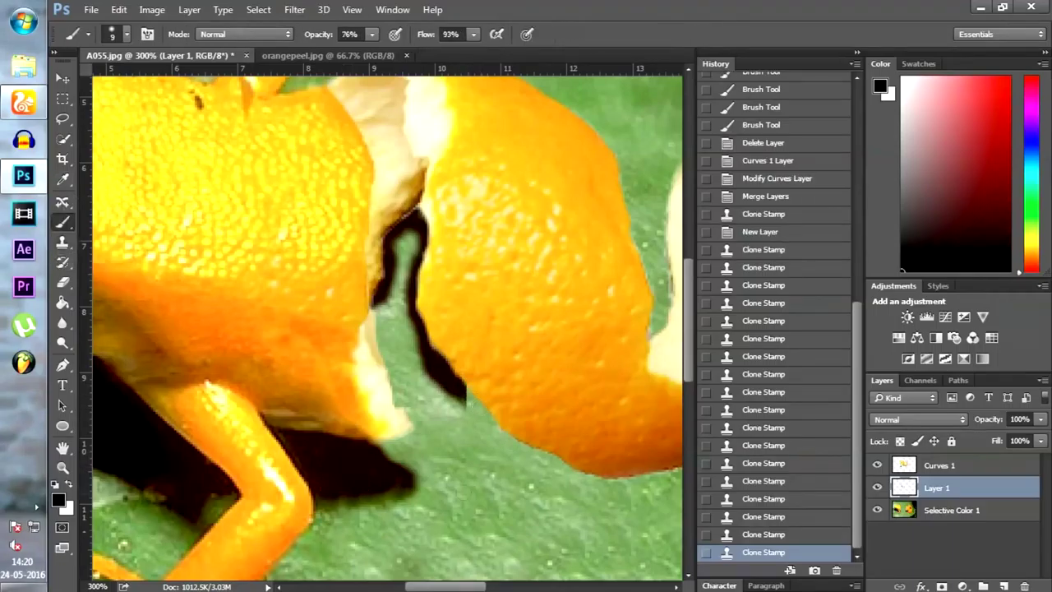
pyautogui.click(64, 181)
pyautogui.click(123, 370)
pyautogui.click(64, 223)
pyautogui.moveTo(465, 394)
pyautogui.mouseDown()
pyautogui.moveTo(526, 447)
pyautogui.moveTo(618, 480)
pyautogui.mouseUp()
pyautogui.click(371, 34)
pyautogui.moveTo(365, 50); pyautogui.dragTo(397, 51)
pyautogui.moveTo(467, 398)
pyautogui.mouseDown()
pyautogui.moveTo(493, 422)
pyautogui.moveTo(641, 478)
pyautogui.moveTo(437, 403)
pyautogui.mouseUp()
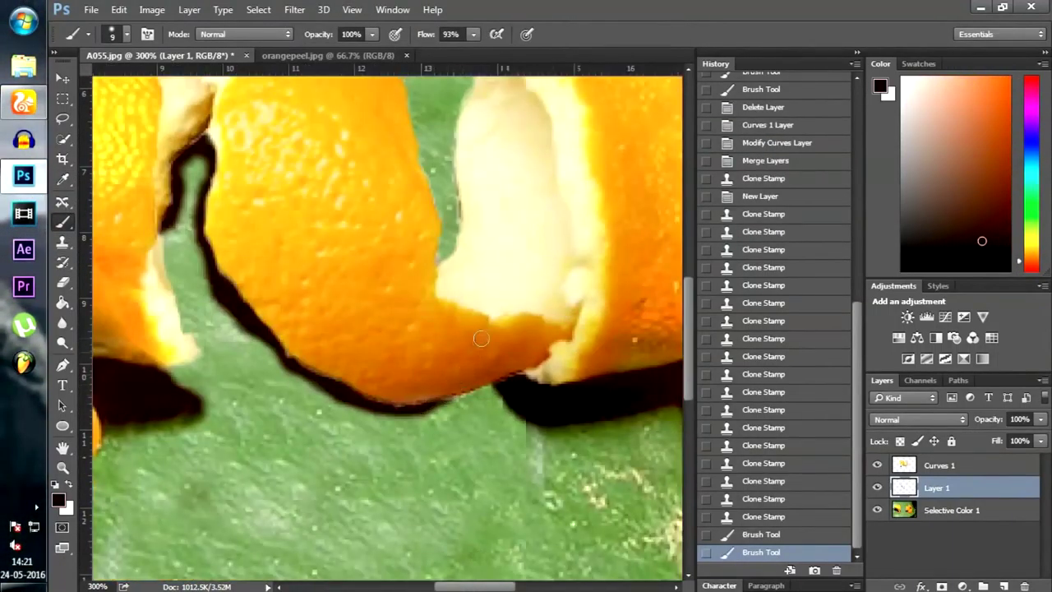
# Paint a thin dark shadow along the outer edge of the rear peel opening
pyautogui.moveTo(457, 197); pyautogui.dragTo(464, 105)
pyautogui.scroll(3, 465, 115)
pyautogui.moveTo(471, 166); pyautogui.dragTo(497, 102)
pyautogui.scroll(1, 559, 250)
pyautogui.scroll(-1, 559, 250)
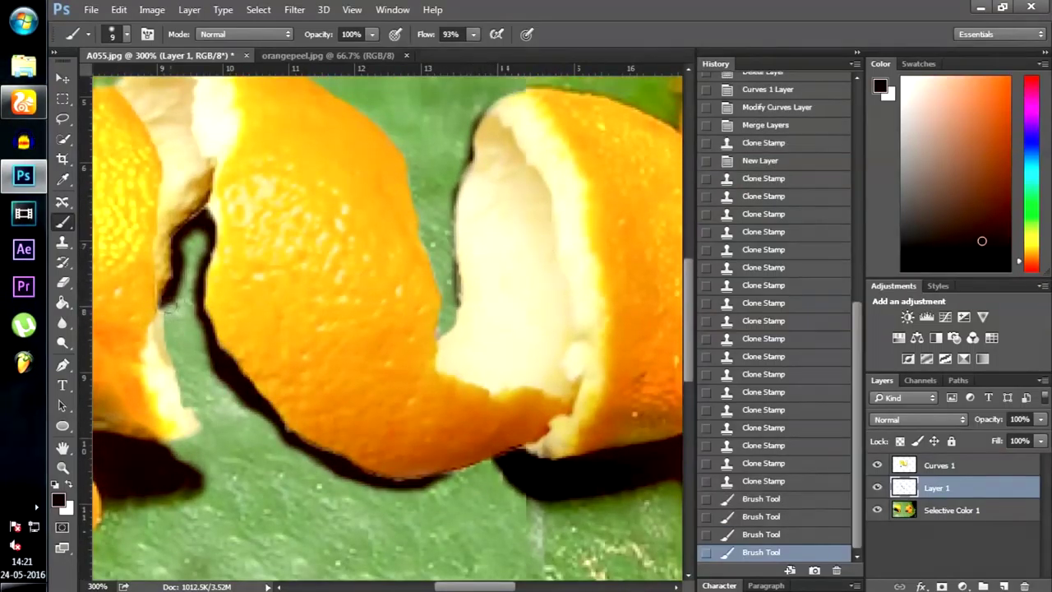
# Extend the painted shadow farther down the front rim piece and fill out the shadow beside the middle coil
pyautogui.moveTo(171, 315); pyautogui.dragTo(171, 335)
pyautogui.scroll(2, 171, 336)
pyautogui.hotkey('ctrl', '-')
pyautogui.hotkey('ctrl', '-')
pyautogui.hotkey('ctrl', '+')
pyautogui.hotkey('ctrl', '+')
pyautogui.moveTo(209, 377)
pyautogui.mouseDown()
pyautogui.moveTo(330, 476)
pyautogui.moveTo(209, 382)
pyautogui.mouseUp()
# Lightly erase the shadow at the top of the gap between the front rim and middle coil with the Eraser at 9% opacity
pyautogui.scroll(1, 314, 422)
pyautogui.moveTo(472, 586); pyautogui.dragTo(435, 586)
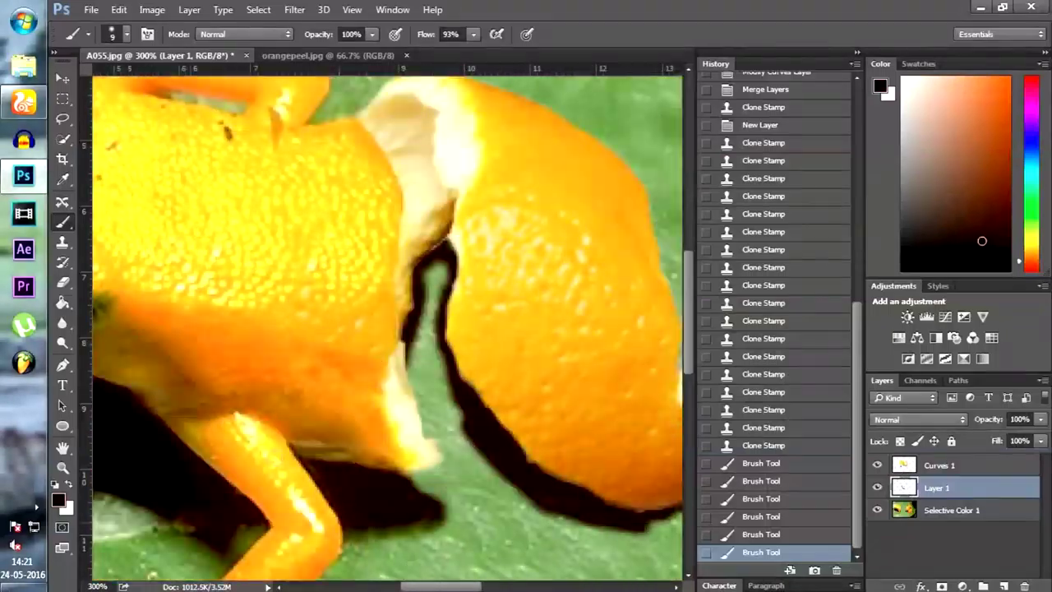
pyautogui.click(63, 282)
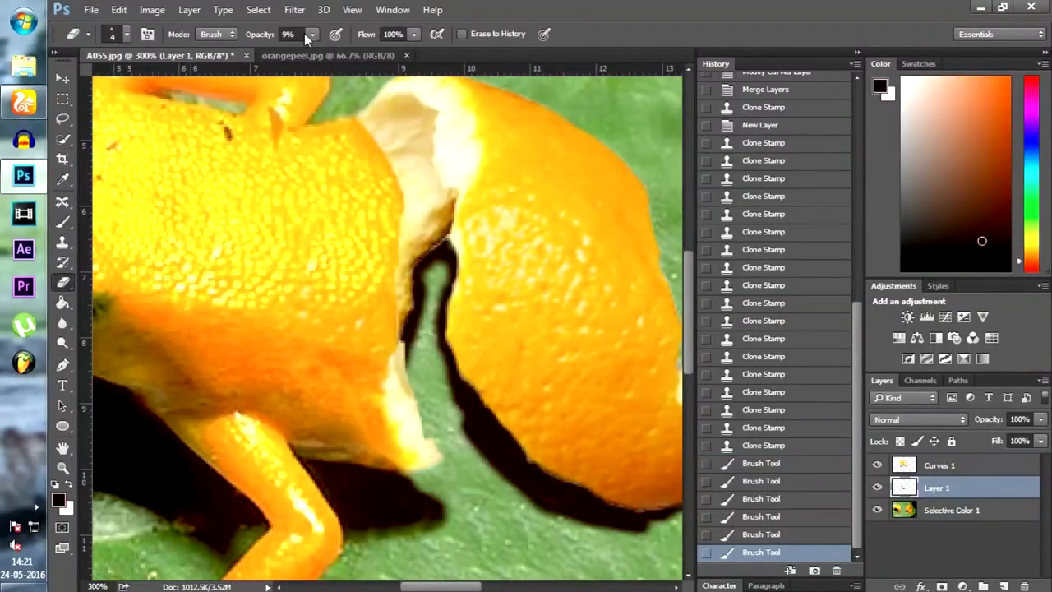
pyautogui.click(436, 251)
pyautogui.click(437, 248)
pyautogui.click(437, 244)
pyautogui.click(439, 250)
pyautogui.click(441, 248)
pyautogui.click(444, 245)
pyautogui.click(444, 241)
pyautogui.click(444, 238)
pyautogui.click(444, 234)
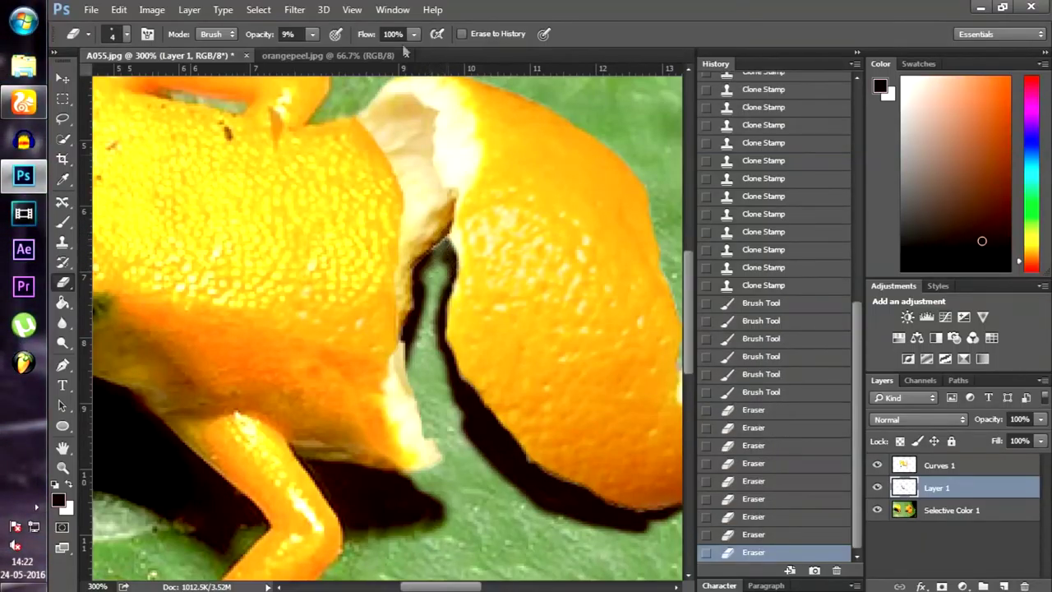
# Set the Eraser to 28% opacity and erase the dark arch at the top of the gap between the rim and coil
pyautogui.click(311, 34)
pyautogui.click(323, 52)
pyautogui.click(441, 232)
pyautogui.click(441, 234)
pyautogui.click(437, 262)
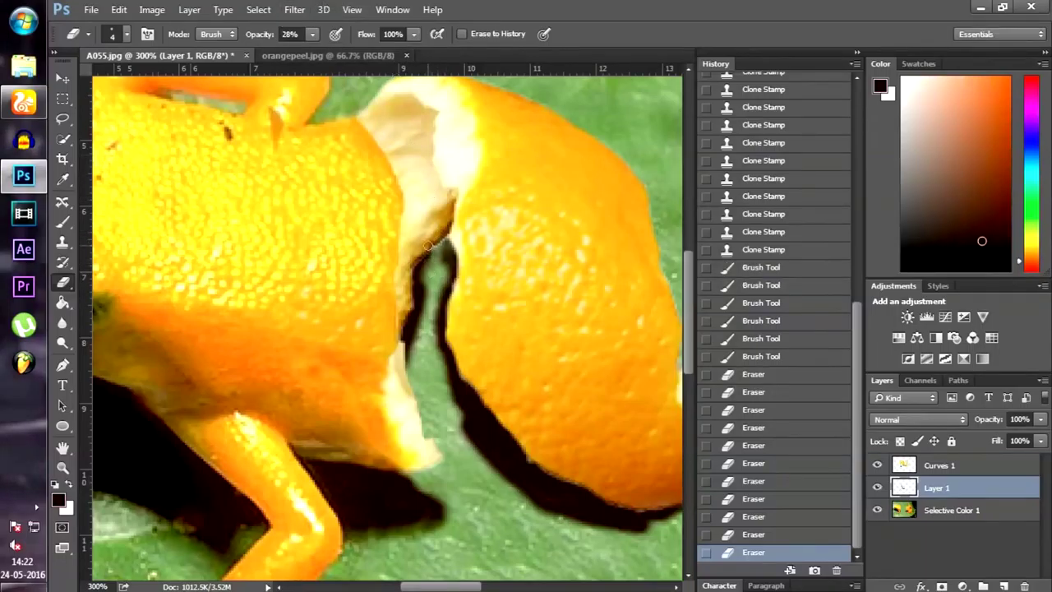
pyautogui.click(438, 253)
pyautogui.click(440, 250)
pyautogui.click(444, 245)
pyautogui.click(440, 255)
pyautogui.click(444, 261)
# Fade the shadow bands down both sides of the gap and soften the outer edge of the middle coil's shadow
pyautogui.click(445, 271)
pyautogui.click(441, 286)
pyautogui.click(436, 306)
pyautogui.click(430, 325)
pyautogui.moveTo(438, 339); pyautogui.dragTo(442, 357)
pyautogui.click(454, 413)
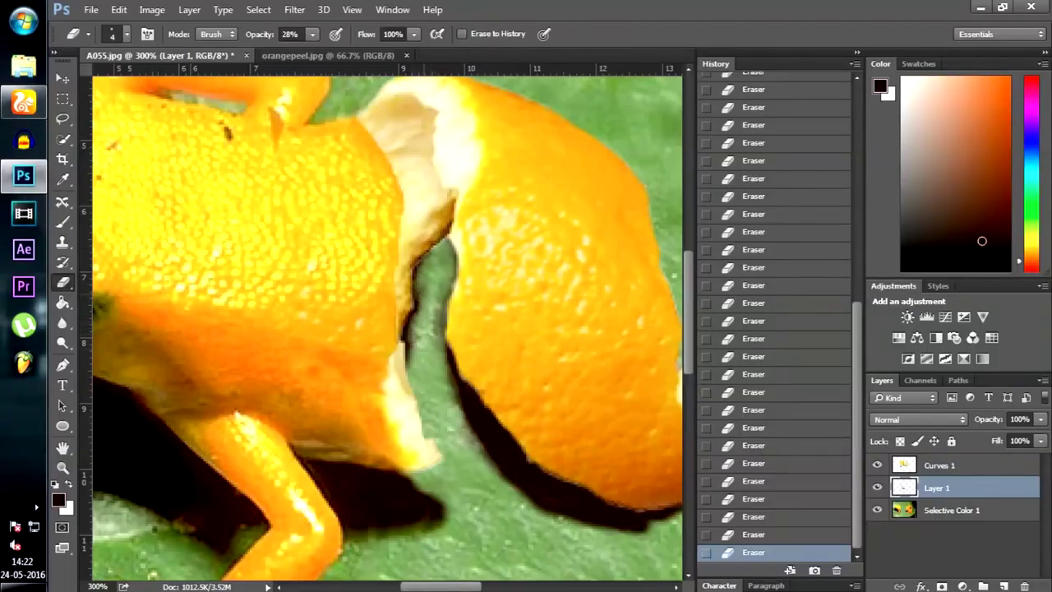
# Set the Eraser opacity to 7% and examine the shadow edges in the gap and beneath the middle coil
pyautogui.hotkey('ctrl', '+')
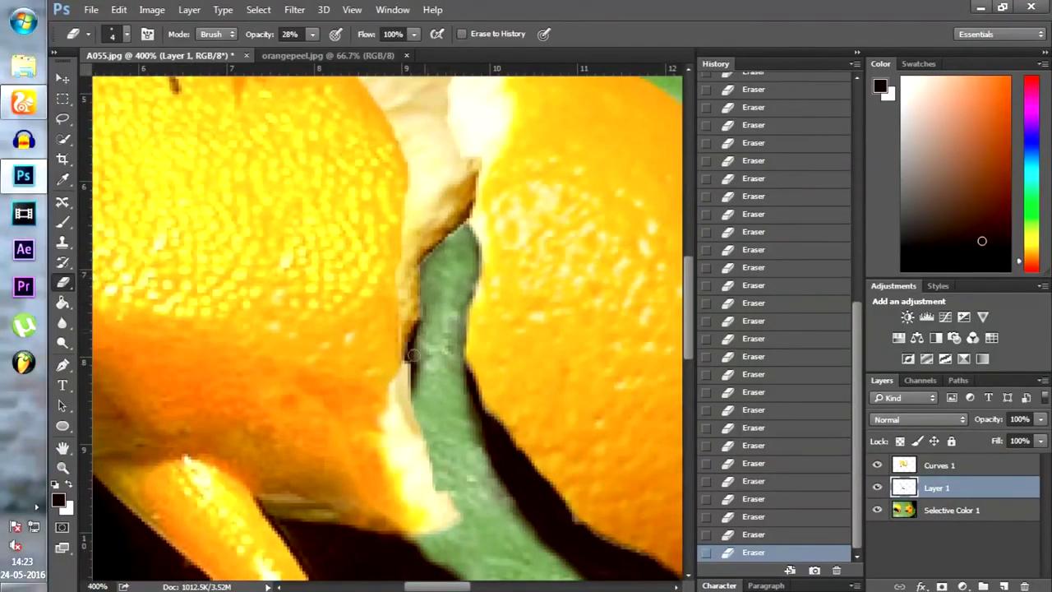
pyautogui.scroll(-3, 450, 315)
pyautogui.moveTo(313, 35)
pyautogui.mouseDown()
pyautogui.moveTo(319, 61)
pyautogui.moveTo(311, 63)
pyautogui.mouseUp()
pyautogui.scroll(-2, 503, 301)
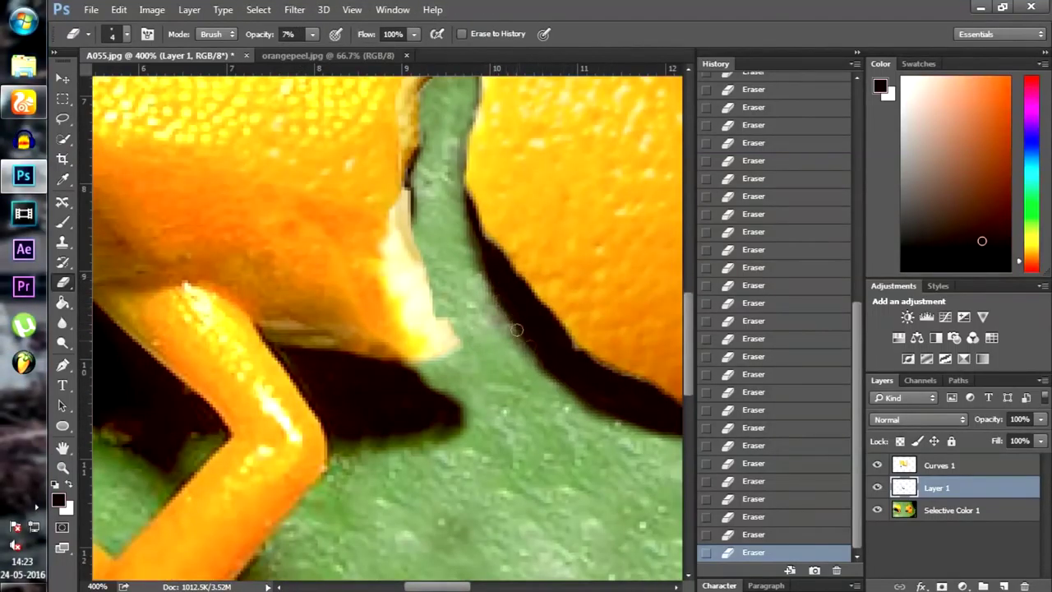
pyautogui.scroll(-2, 512, 320)
pyautogui.hscroll(5, 612, 467)
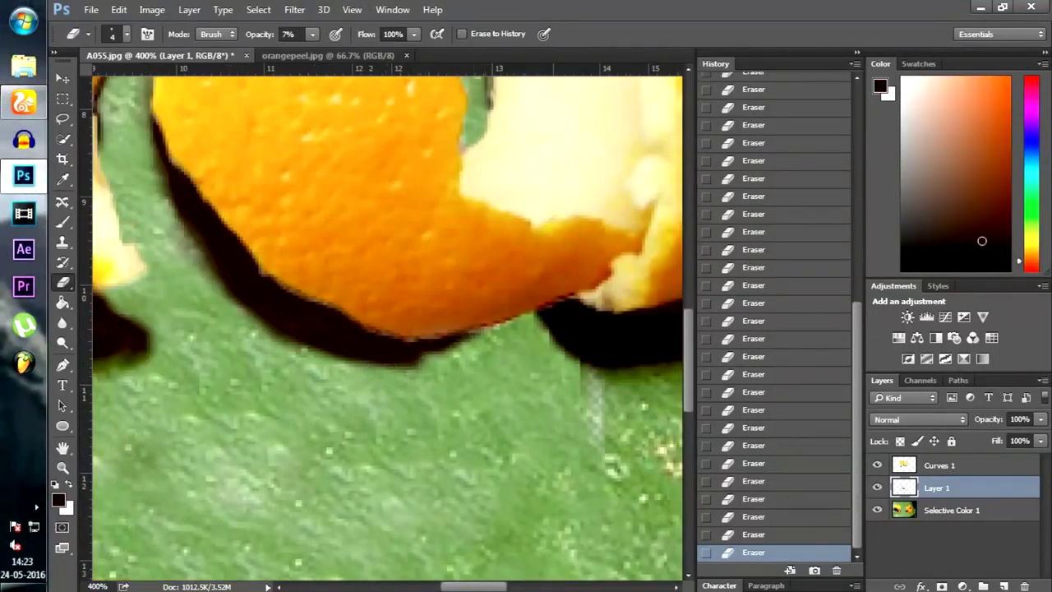
pyautogui.scroll(8, 612, 467)
pyautogui.scroll(-5, 502, 277)
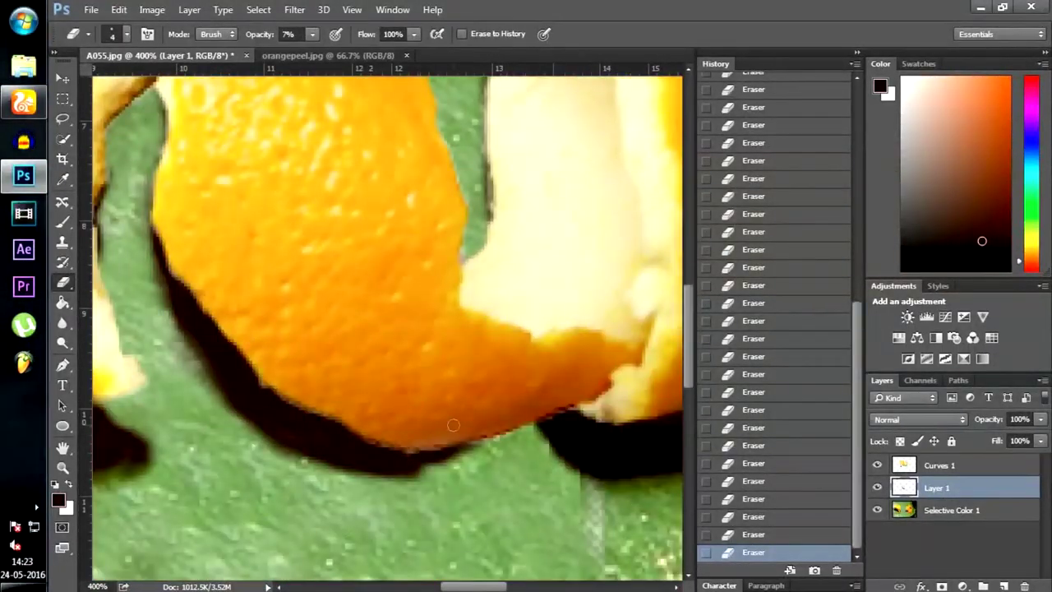
pyautogui.scroll(2, 453, 425)
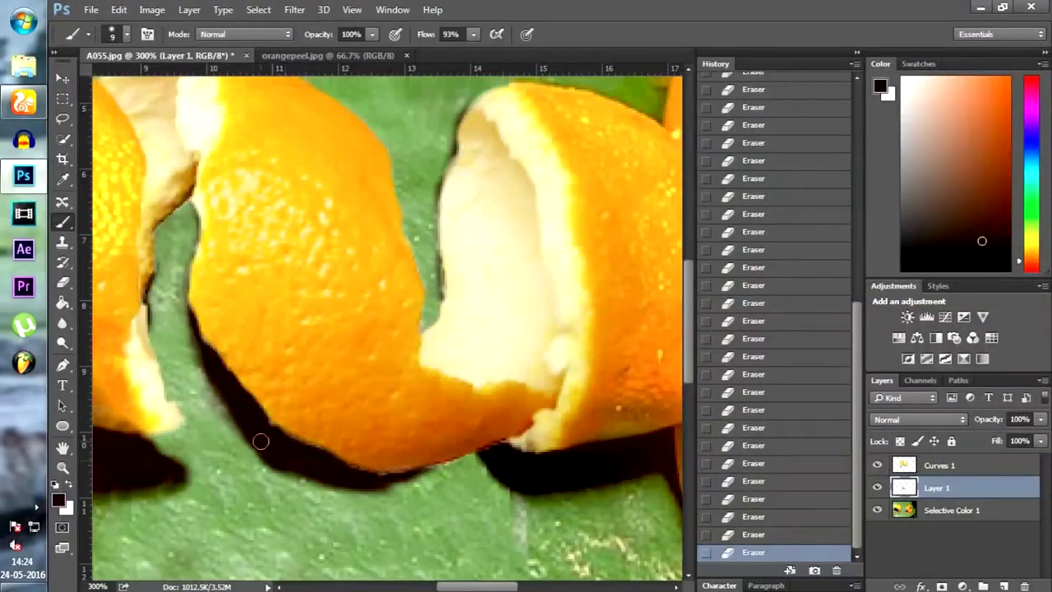
# Paint more black shadow along the underside of the middle coil with the Brush at 100% opacity
pyautogui.moveTo(260, 441)
pyautogui.mouseDown()
pyautogui.moveTo(307, 468)
pyautogui.moveTo(291, 474)
pyautogui.moveTo(324, 474)
pyautogui.mouseUp()
pyautogui.scroll(-1, 324, 474)
pyautogui.scroll(1, 275, 352)
pyautogui.hotkey('ctrl', '-')
pyautogui.scroll(3, 280, 355)
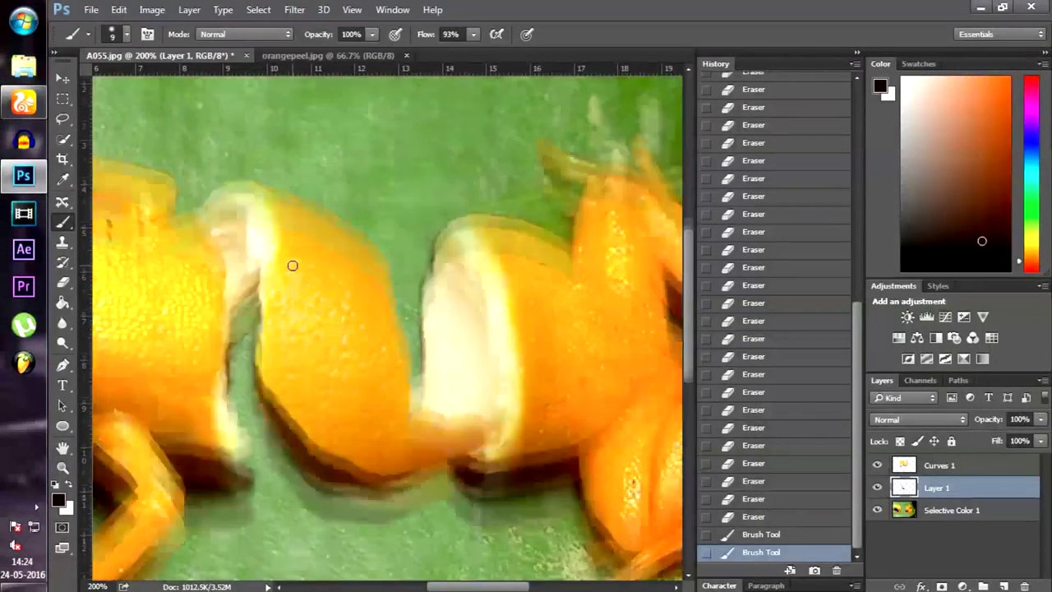
# Sample a tan tone from the middle coil's inner peel and shade its pale interior with the Brush at 24% opacity
pyautogui.click(61, 179)
pyautogui.hotkey('ctrl', '+')
pyautogui.click(159, 219)
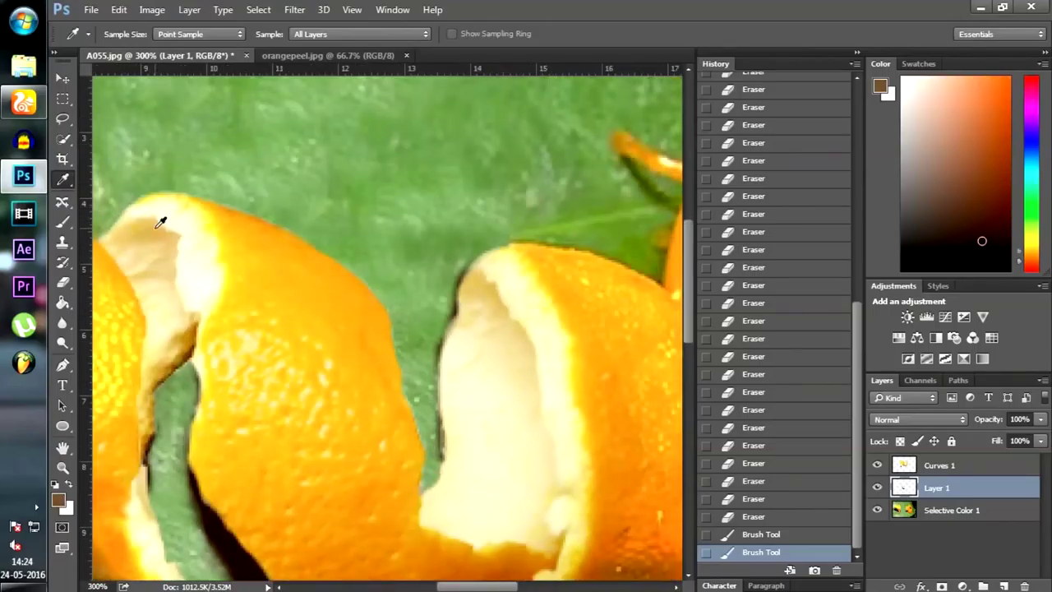
pyautogui.press('b')
pyautogui.click(370, 35)
pyautogui.moveTo(324, 51); pyautogui.dragTo(311, 52)
pyautogui.click(150, 229)
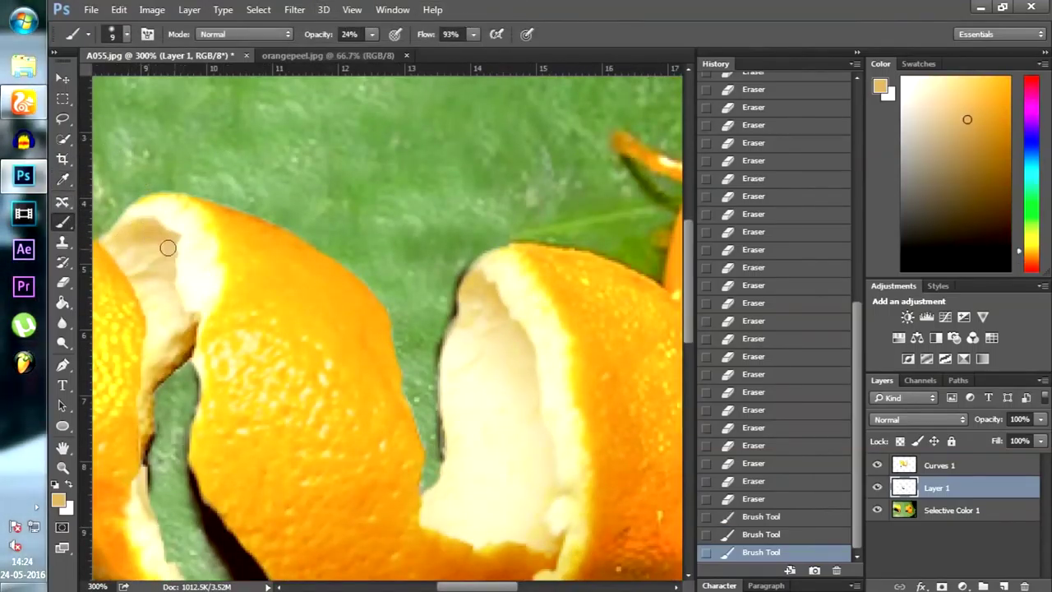
pyautogui.moveTo(168, 247); pyautogui.dragTo(172, 238)
pyautogui.click(173, 240)
pyautogui.click(167, 263)
pyautogui.moveTo(173, 296); pyautogui.dragTo(187, 311)
pyautogui.moveTo(186, 306)
pyautogui.mouseDown()
pyautogui.moveTo(176, 312)
pyautogui.moveTo(189, 320)
pyautogui.mouseUp()
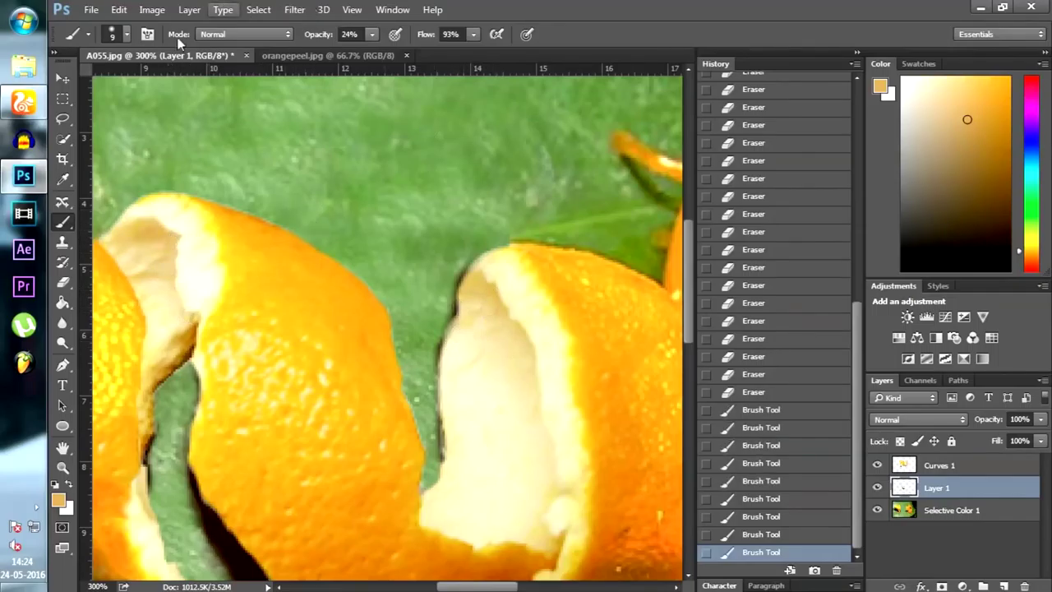
# Sample the tan shade inside the rear piece's rim and brush it over the interior and lower edge of its pale peel
pyautogui.press('i')
pyautogui.click(499, 283)
pyautogui.click(62, 222)
pyautogui.click(525, 343)
pyautogui.moveTo(436, 528); pyautogui.dragTo(513, 540)
# Add a new layer above Curves 1 and paint tan shading along the lower edge of the rear piece's pale interior
pyautogui.click(934, 469)
pyautogui.click(1003, 585)
pyautogui.click(443, 518)
pyautogui.click(430, 519)
pyautogui.click(435, 514)
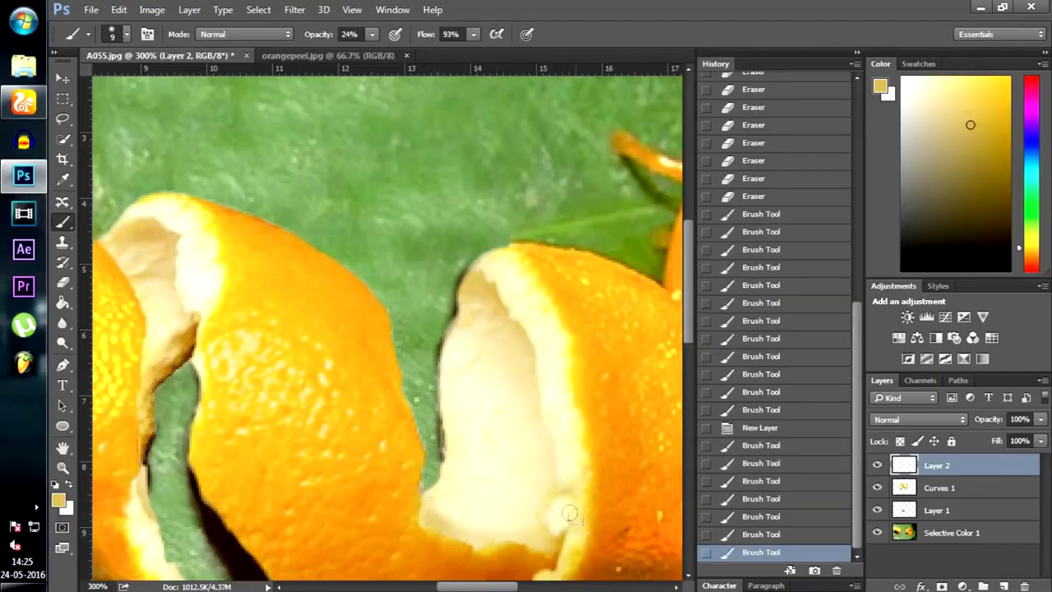
pyautogui.click(534, 539)
pyautogui.click(437, 515)
# Soften the tan shading along the lower edge of the pale interior with the Eraser at 7% opacity
pyautogui.press('e')
pyautogui.click(432, 498)
pyautogui.click(427, 510)
pyautogui.click(437, 518)
pyautogui.click(485, 533)
pyautogui.click(526, 531)
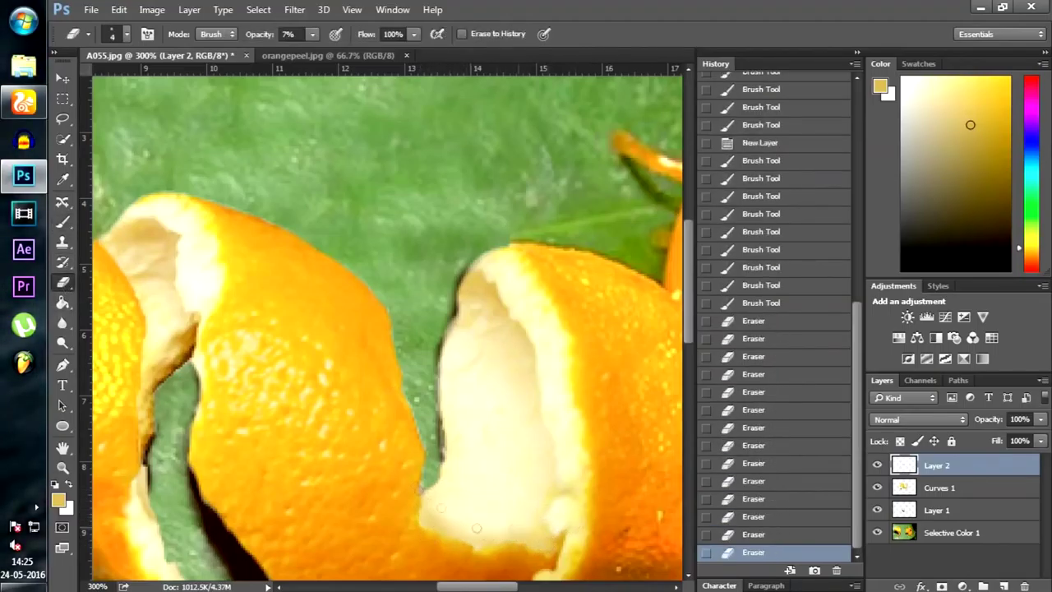
pyautogui.click(460, 526)
pyautogui.click(417, 508)
pyautogui.click(418, 508)
pyautogui.click(420, 504)
# On Layer 1, lightly erase the dark shadow outline around the upper edge of the rear piece's opening
pyautogui.hotkey('ctrl', '-')
pyautogui.hotkey('ctrl', '-')
pyautogui.click(935, 507)
pyautogui.hotkey('ctrl', '+')
pyautogui.hotkey('ctrl', '+')
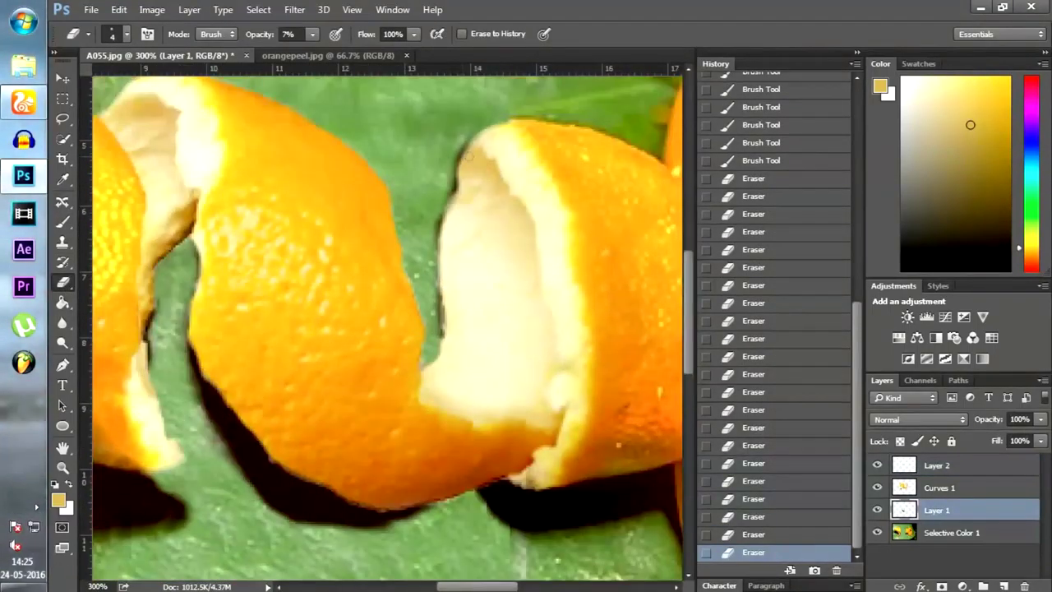
pyautogui.click(444, 212)
pyautogui.click(451, 190)
pyautogui.click(455, 174)
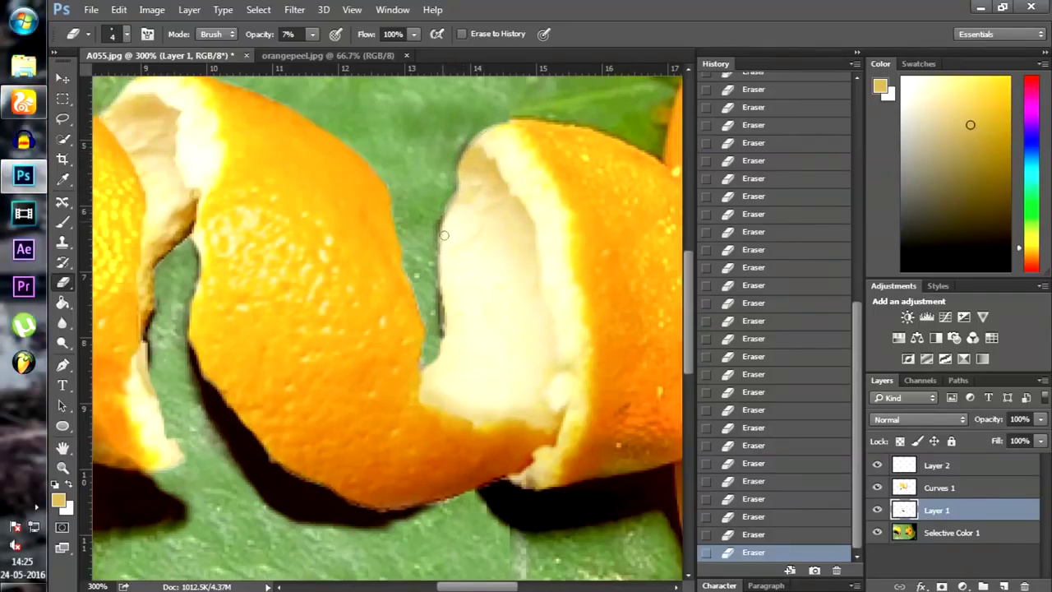
# Add a new layer directly above the Selective Color 1 layer
pyautogui.hotkey('ctrl', '1')
pyautogui.hotkey('ctrl', '+')
pyautogui.hotkey('ctrl', '+')
pyautogui.click(970, 536)
pyautogui.click(64, 224)
pyautogui.hscroll(-3, 386, 329)
pyautogui.press('e')
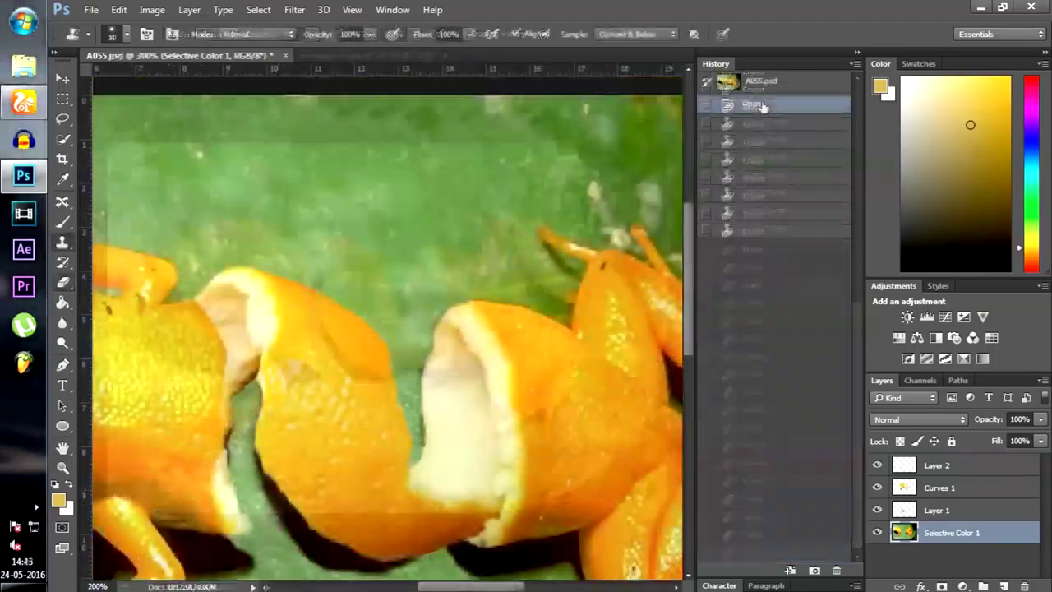
pyautogui.click(1004, 586)
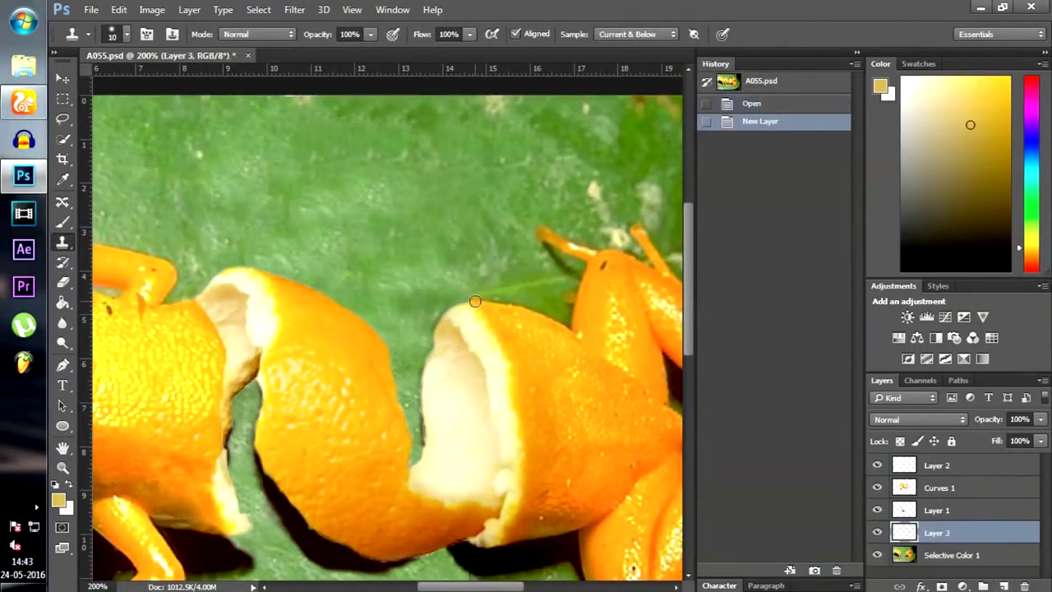
# Clone a piece of leaf vein beside the middle coil's upper edge and rotate it about -4 degrees
pyautogui.hotkey('ctrl', '+')
pyautogui.scroll(2, 475, 305)
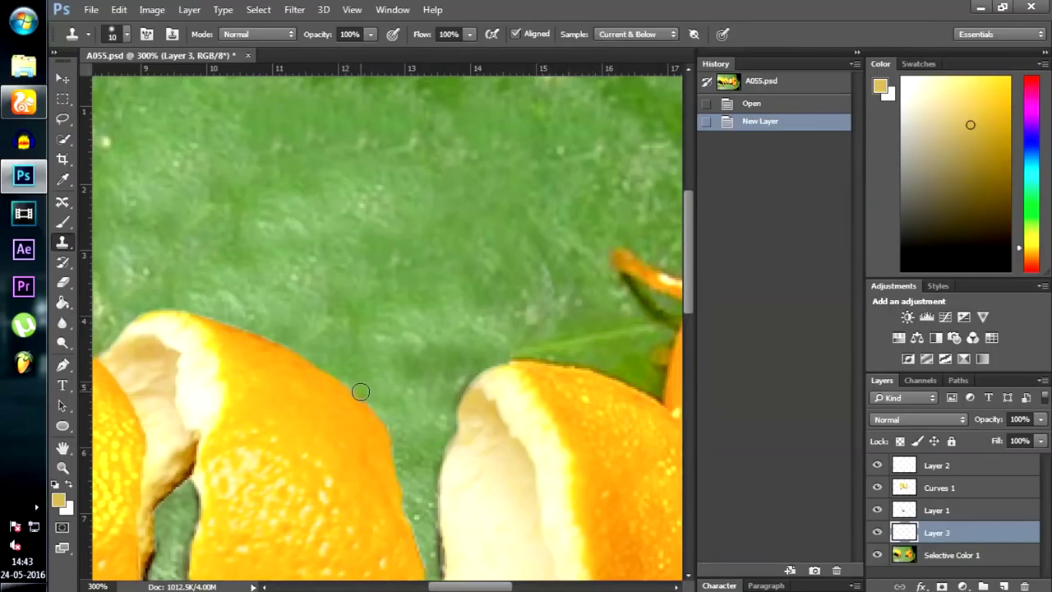
pyautogui.moveTo(359, 392); pyautogui.dragTo(423, 370)
pyautogui.hotkey('ctrl', 't')
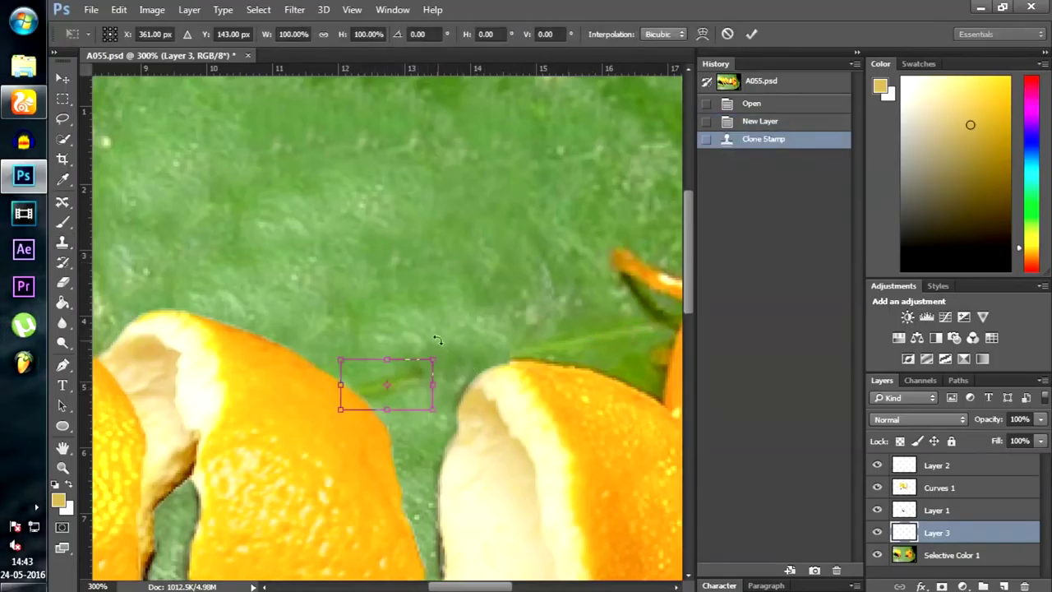
pyautogui.moveTo(449, 352); pyautogui.dragTo(445, 347)
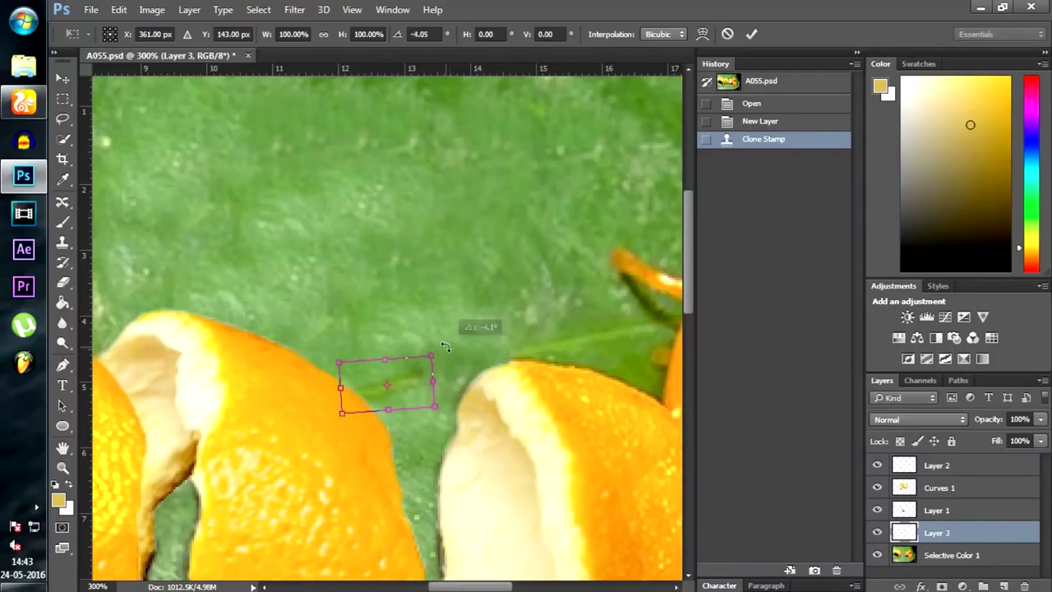
pyautogui.press('Return')
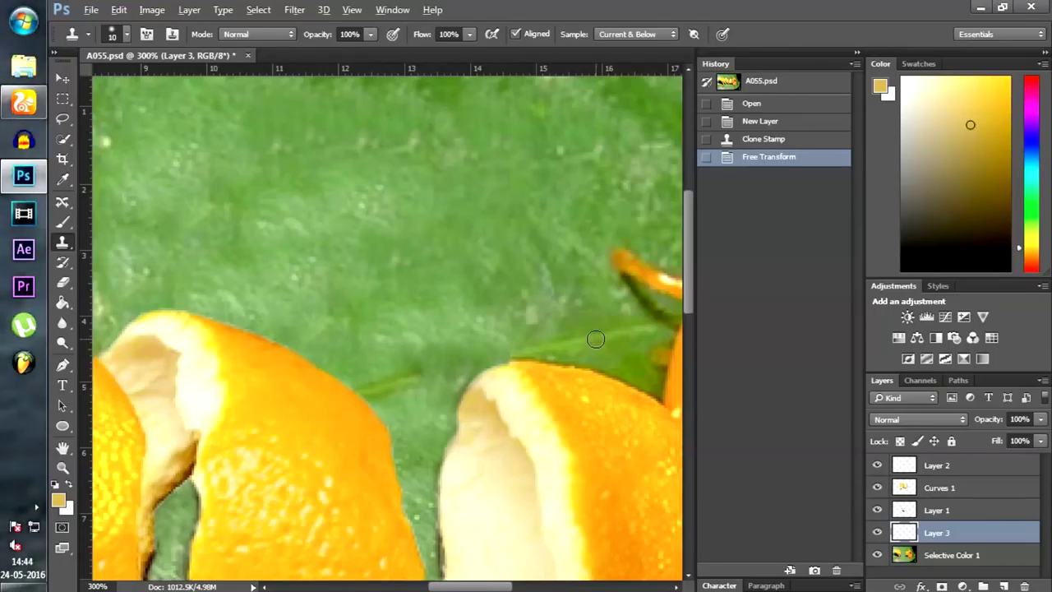
# Clone a slightly rotated vein segment beside the top of the rear piece's rim, and add a new layer above Layer 3
pyautogui.moveTo(511, 355); pyautogui.dragTo(453, 359)
pyautogui.hotkey('ctrl', 't')
pyautogui.moveTo(548, 324); pyautogui.dragTo(581, 310)
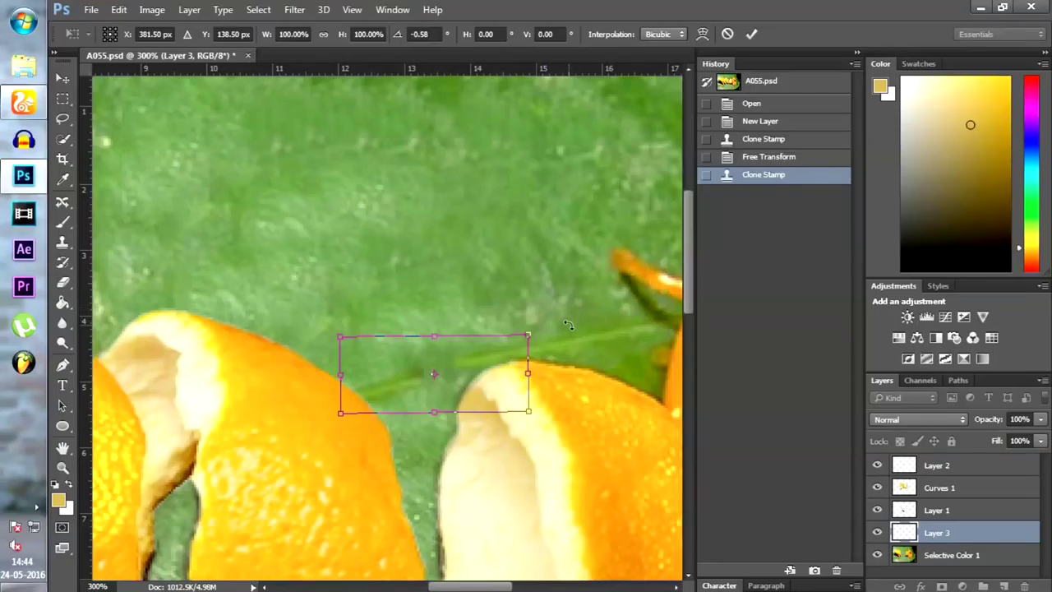
pyautogui.press('Return')
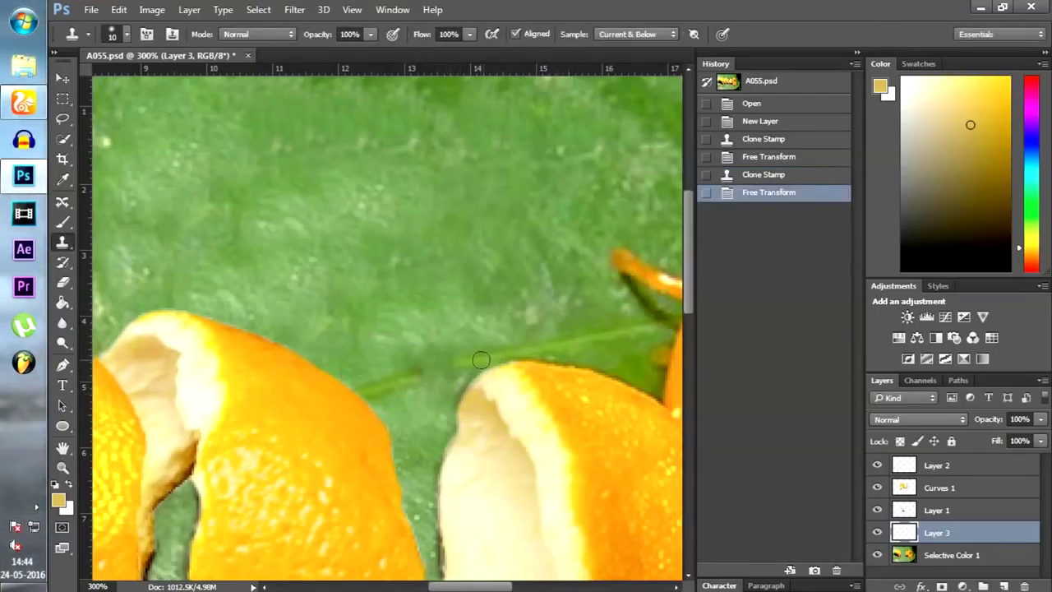
pyautogui.hotkey('ctrl', 'shift', 'alt', 'n')
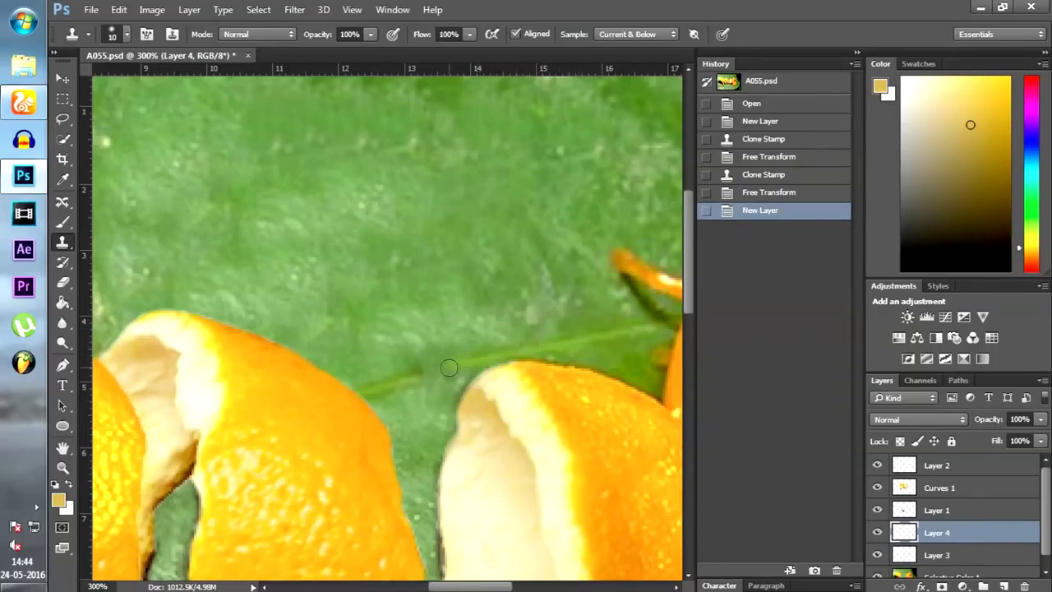
pyautogui.moveTo(457, 367); pyautogui.dragTo(510, 354)
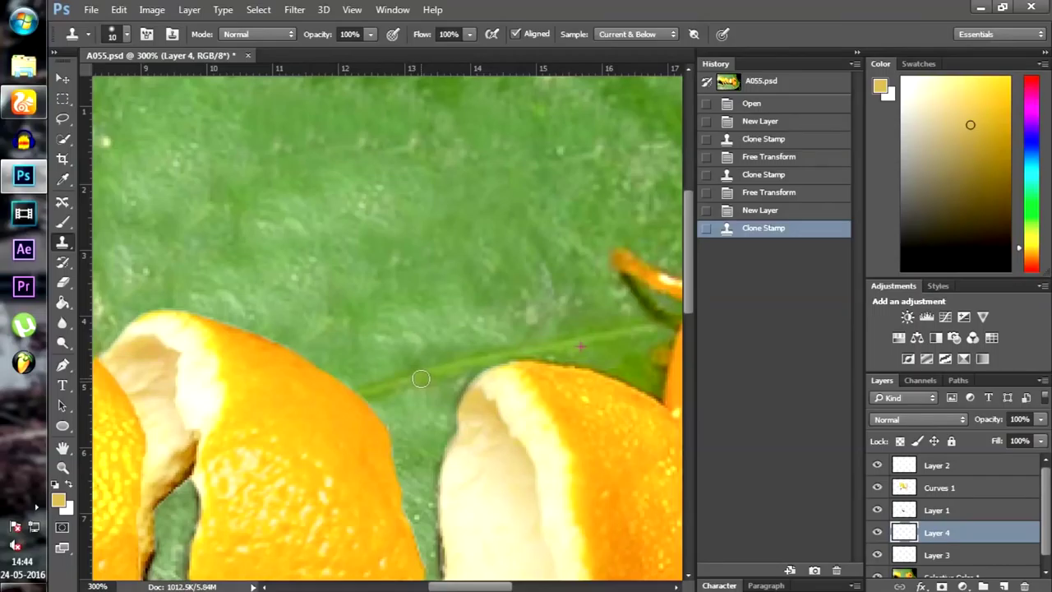
pyautogui.click(437, 383)
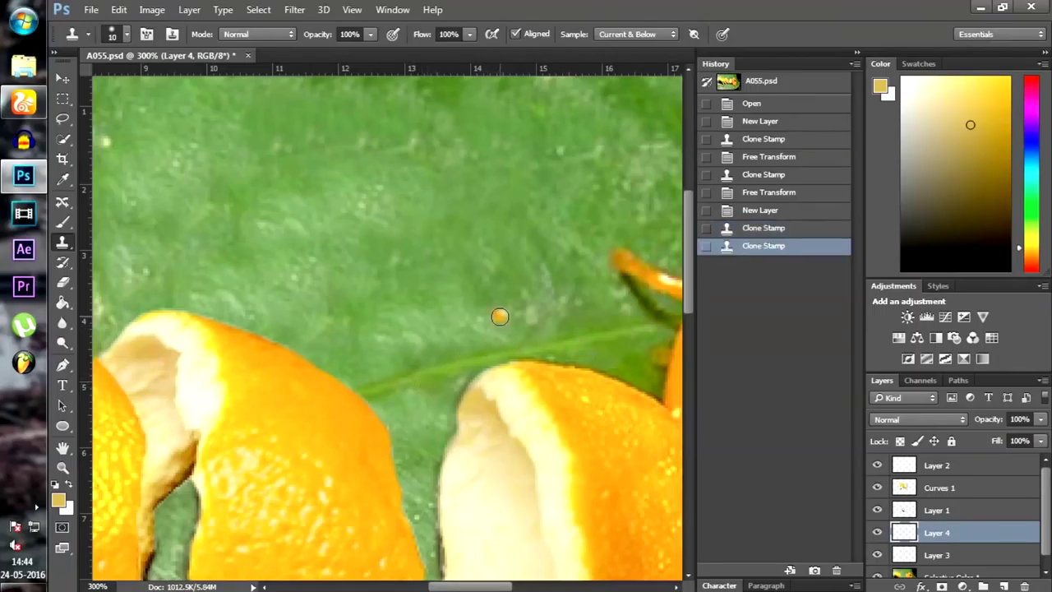
pyautogui.hotkey('ctrl', 'alt', 'z')
pyautogui.hotkey('ctrl', 'alt', 'z')
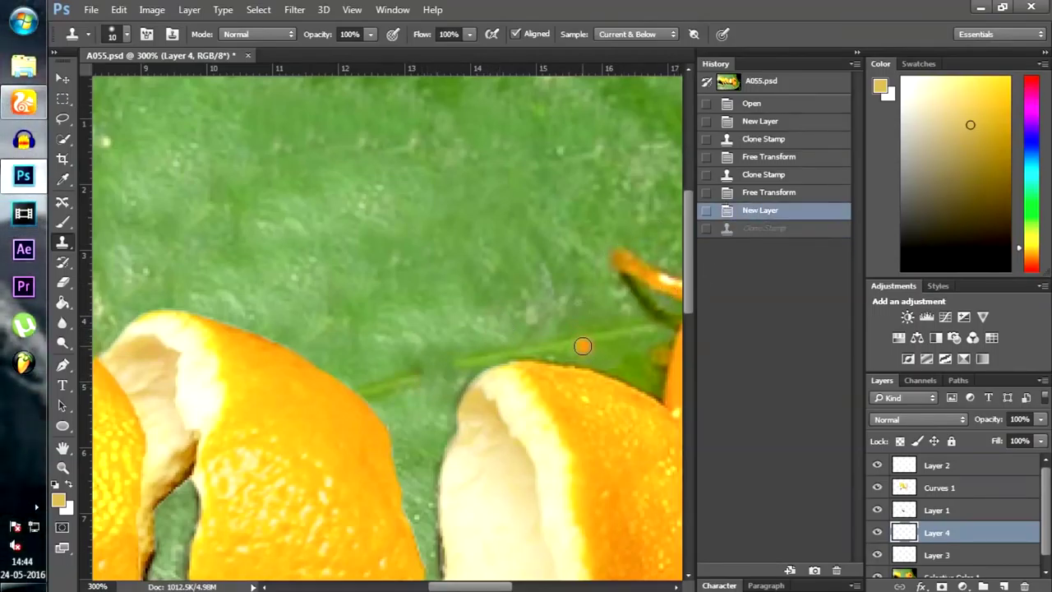
# Clone the missing stretch of leaf vein between the two pieces to make it continuous behind the coils
pyautogui.click(426, 374)
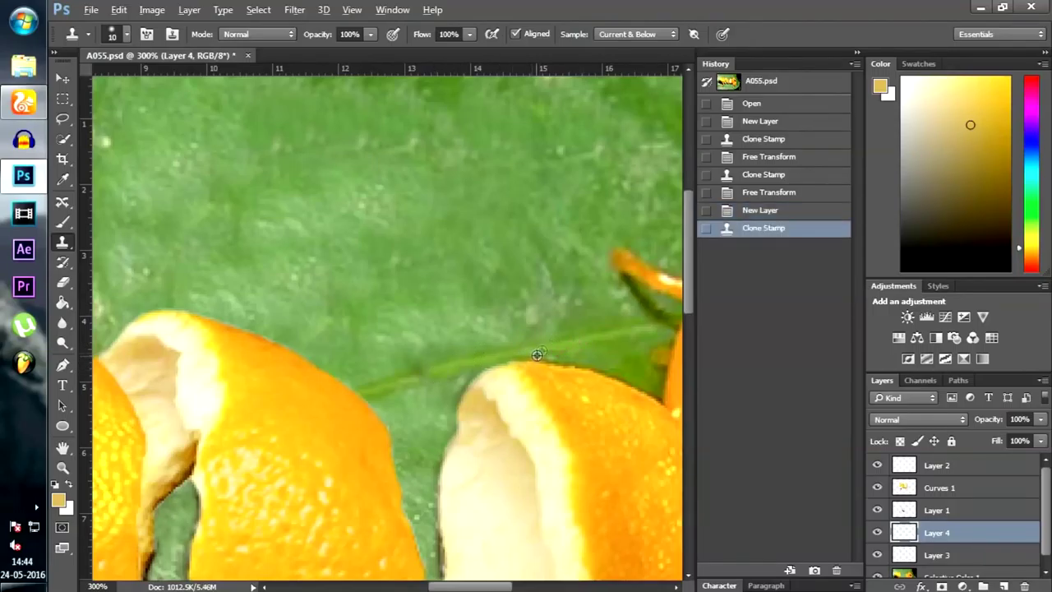
pyautogui.click(424, 375)
pyautogui.hotkey('ctrl', '-')
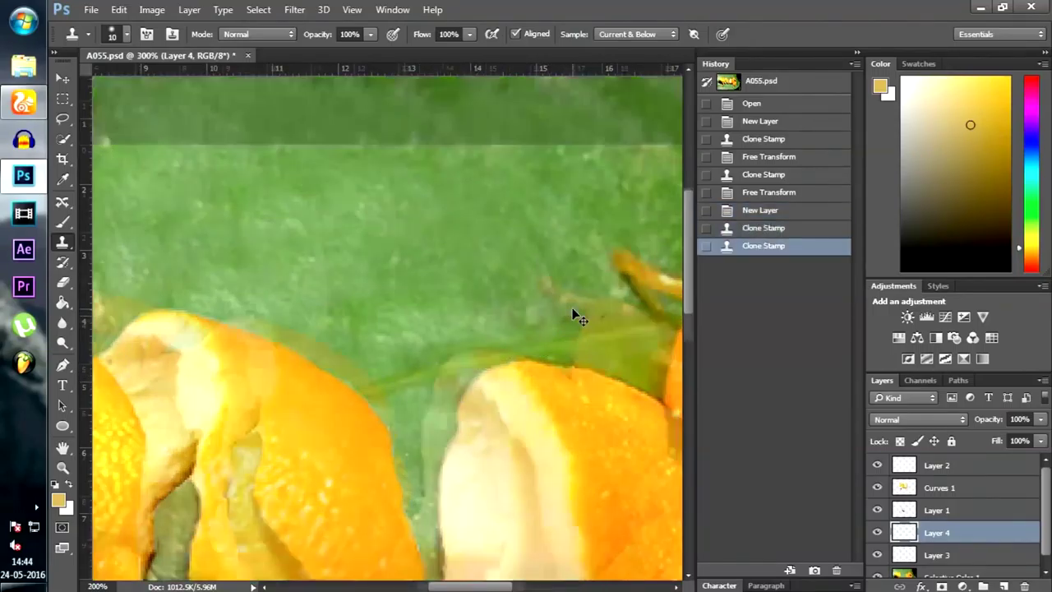
pyautogui.hotkey('ctrl', '-')
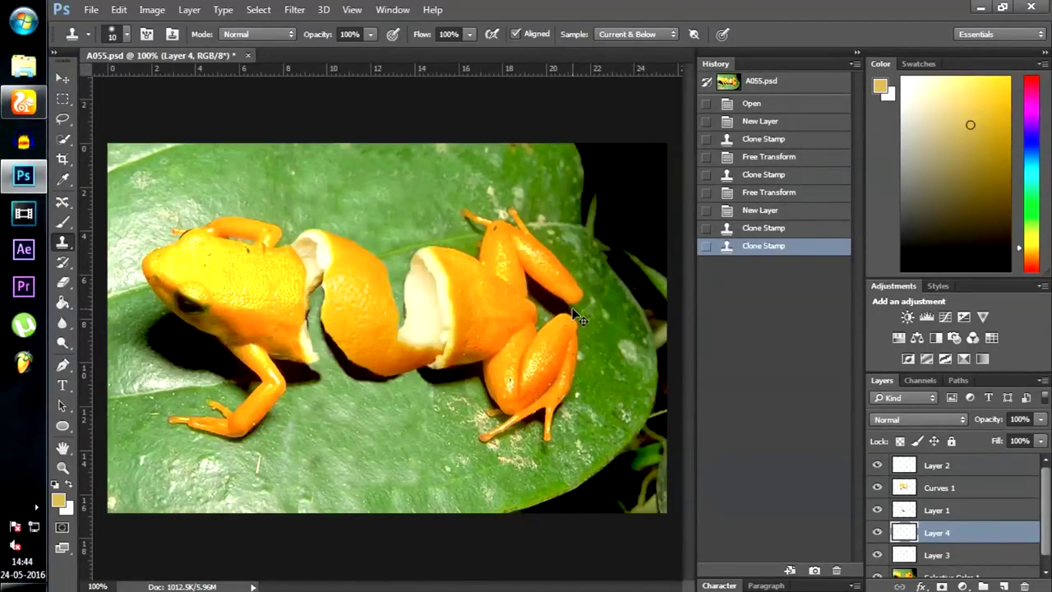
pyautogui.hotkey('ctrl', '+')
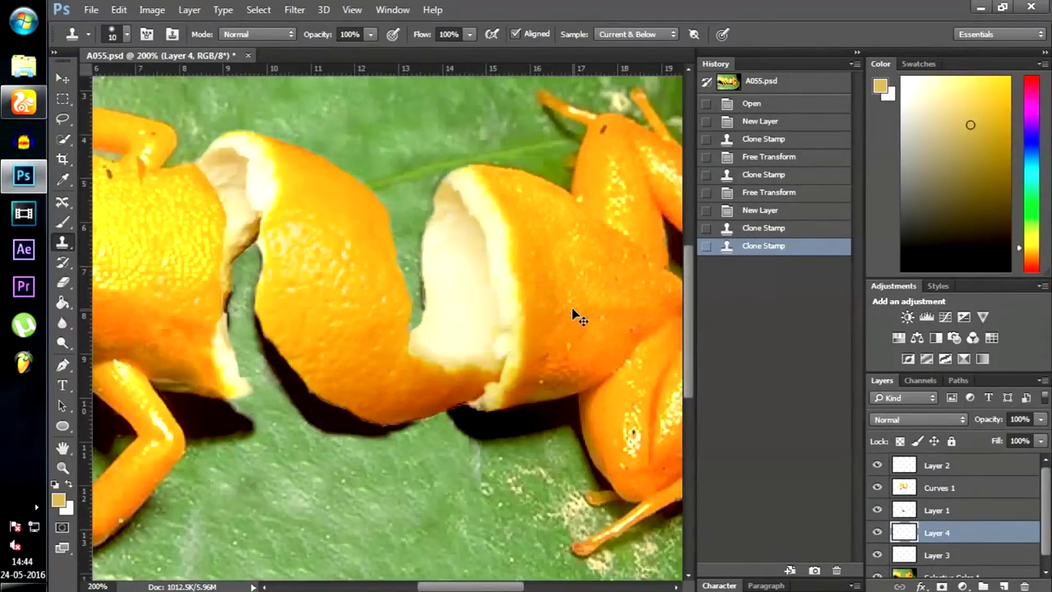
pyautogui.hotkey('ctrl', '-')
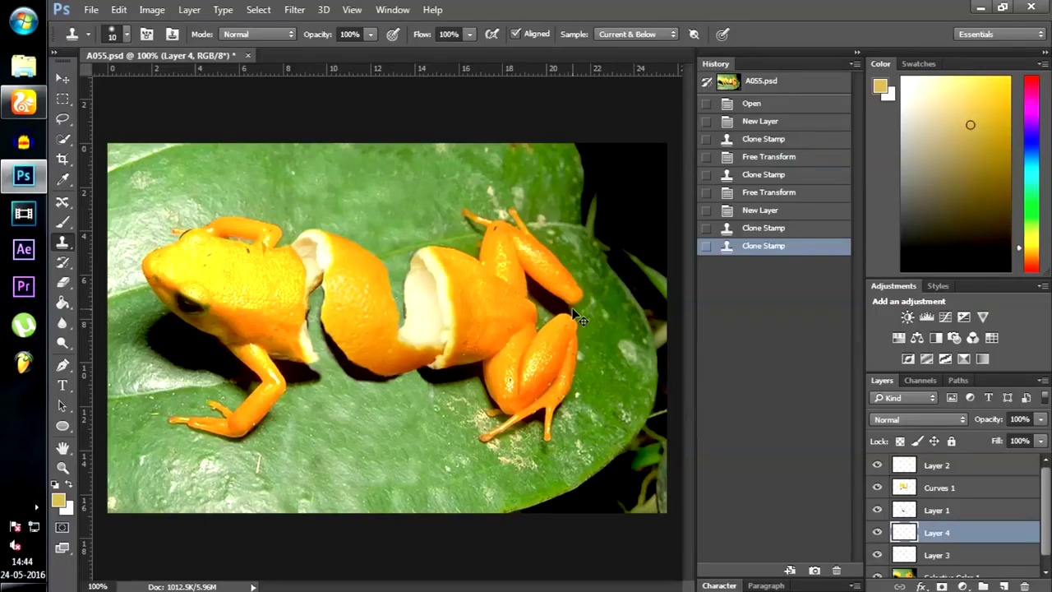